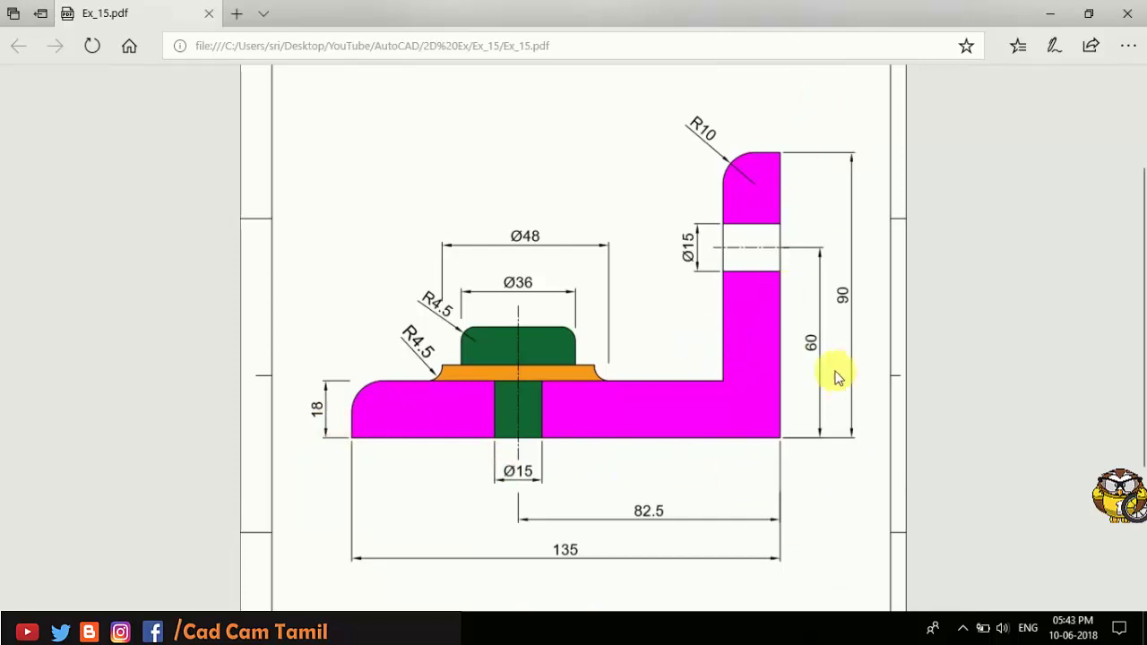
Step: Switch from the Ex_15.pdf reference to the blank AutoCAD drawing
key("alt+Tab")
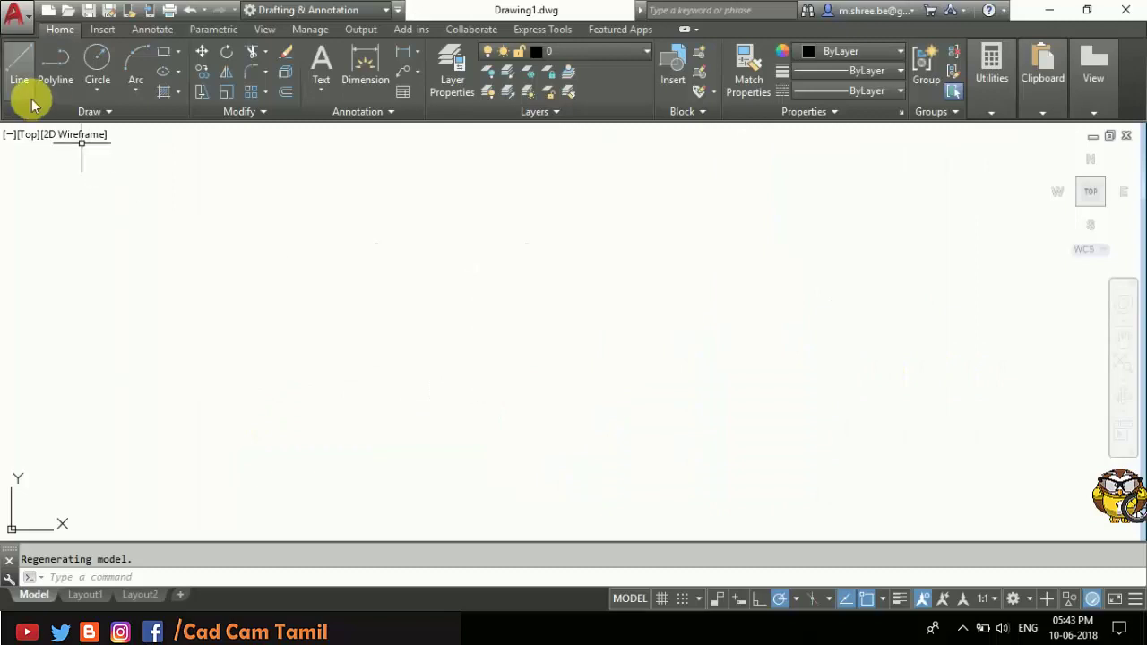
Step: Draw the bracket's 138 bottom, 90 right, 18 top and 72 inner vertical edges
left_click(20, 70)
left_click(214, 401)
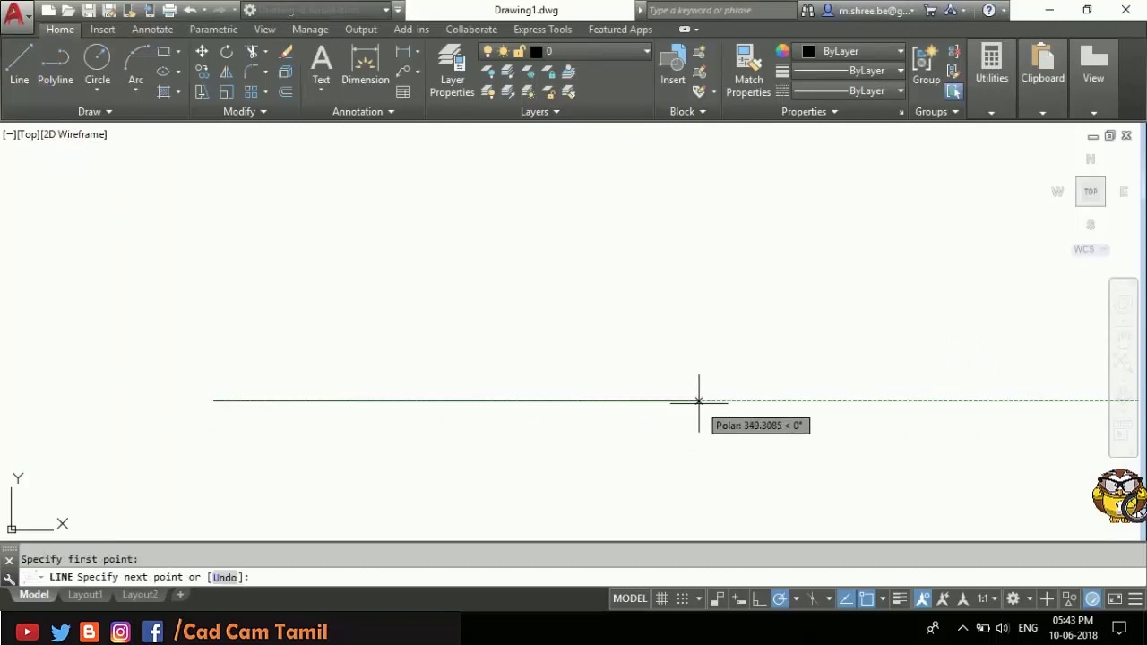
type("138")
key("Return")
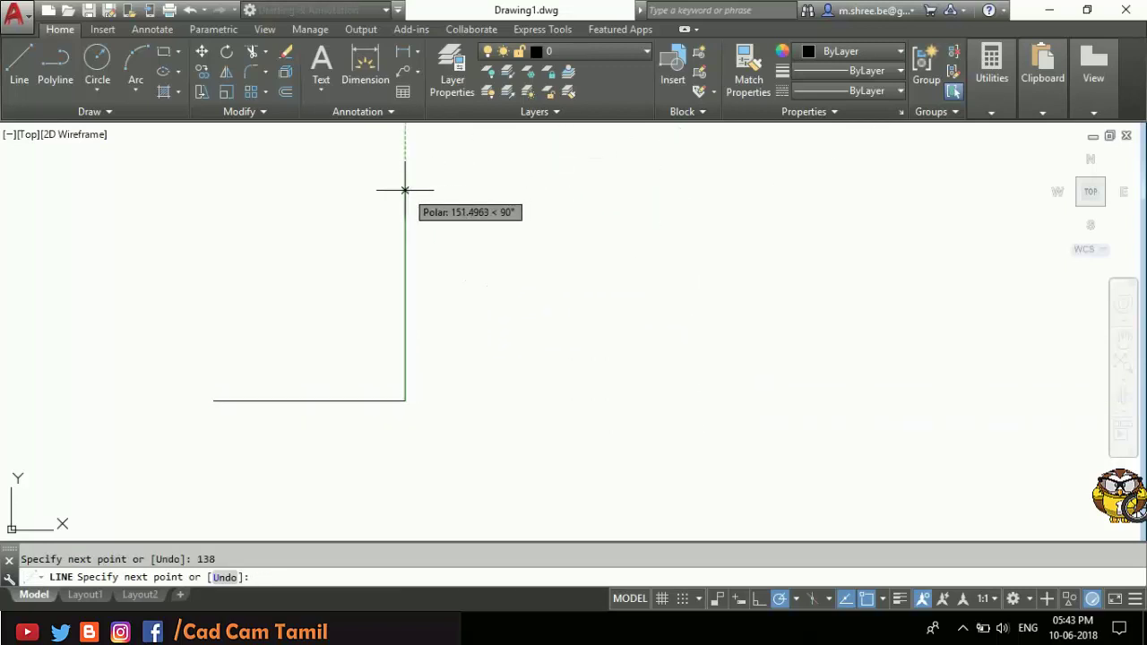
type("90")
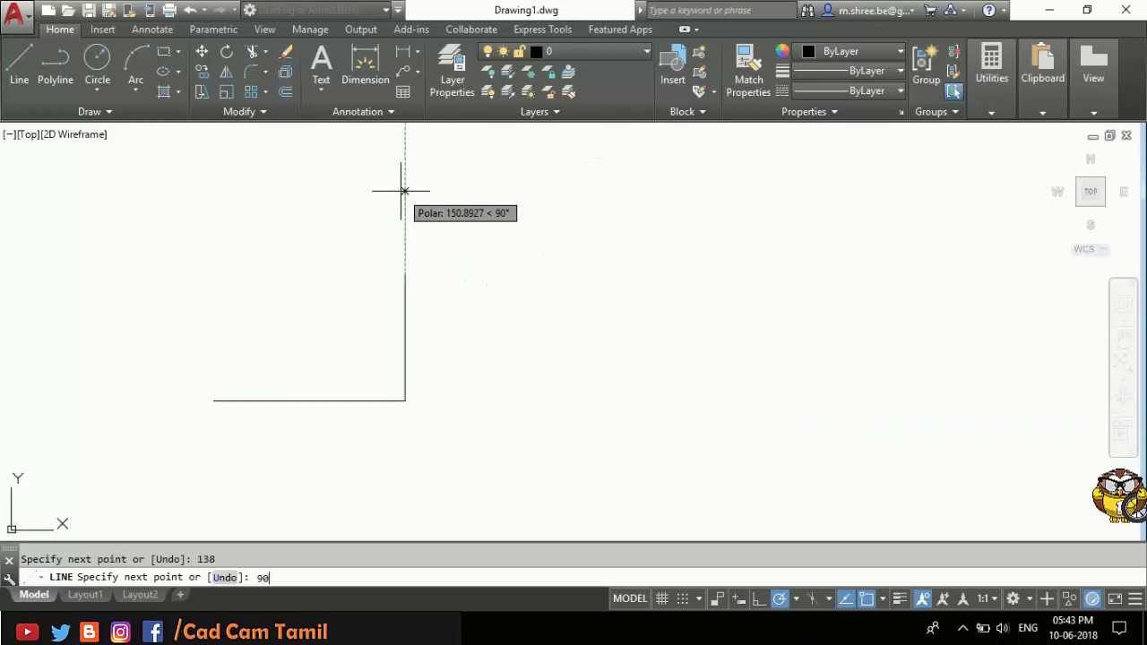
key("Return")
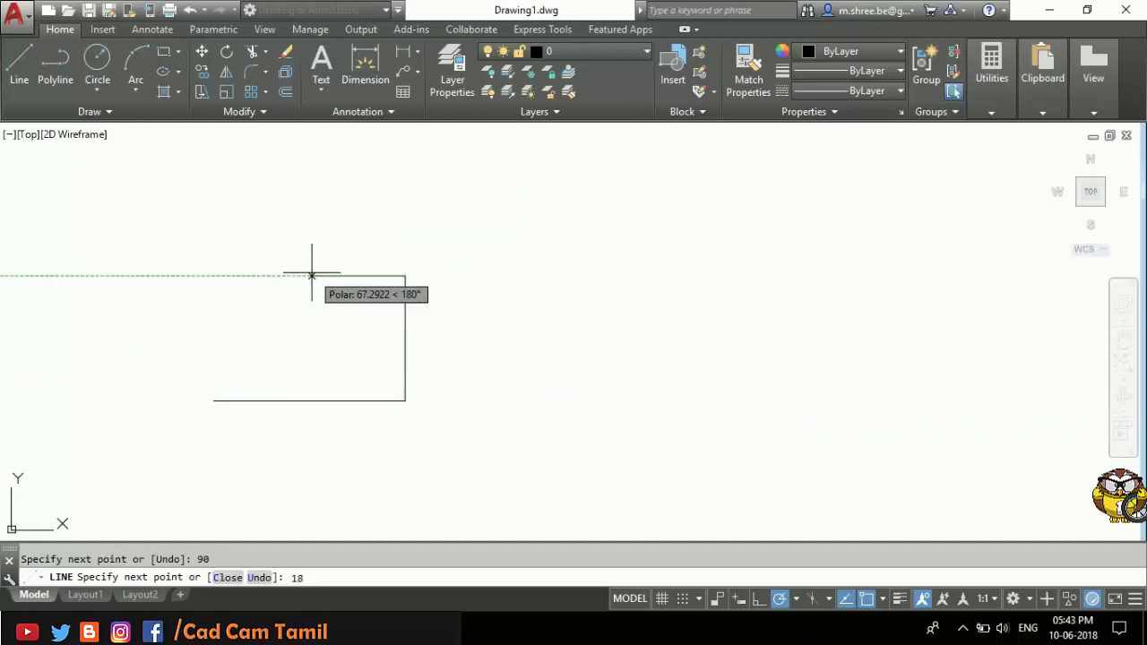
key("Return")
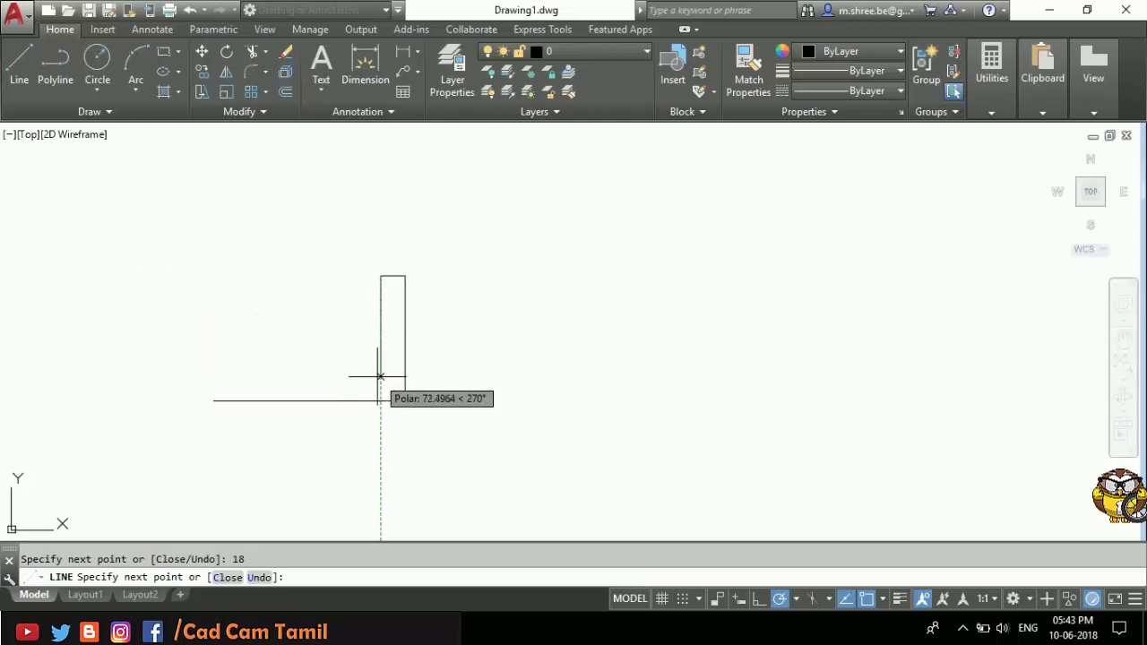
scroll(380, 375, "up", 2)
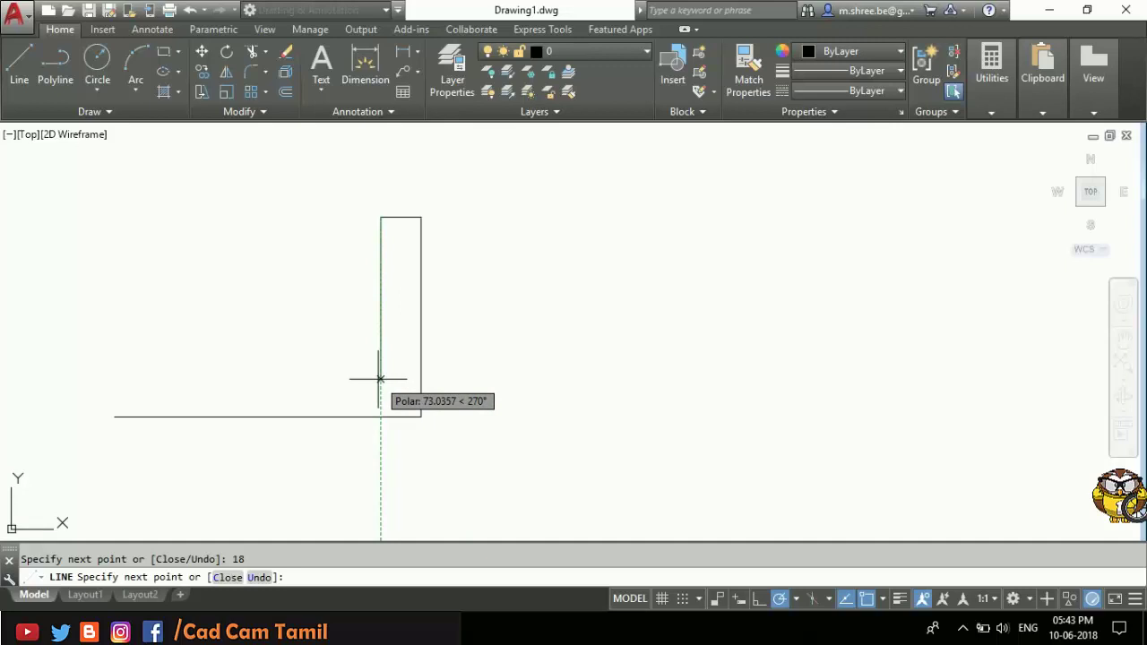
type("72")
key("Return")
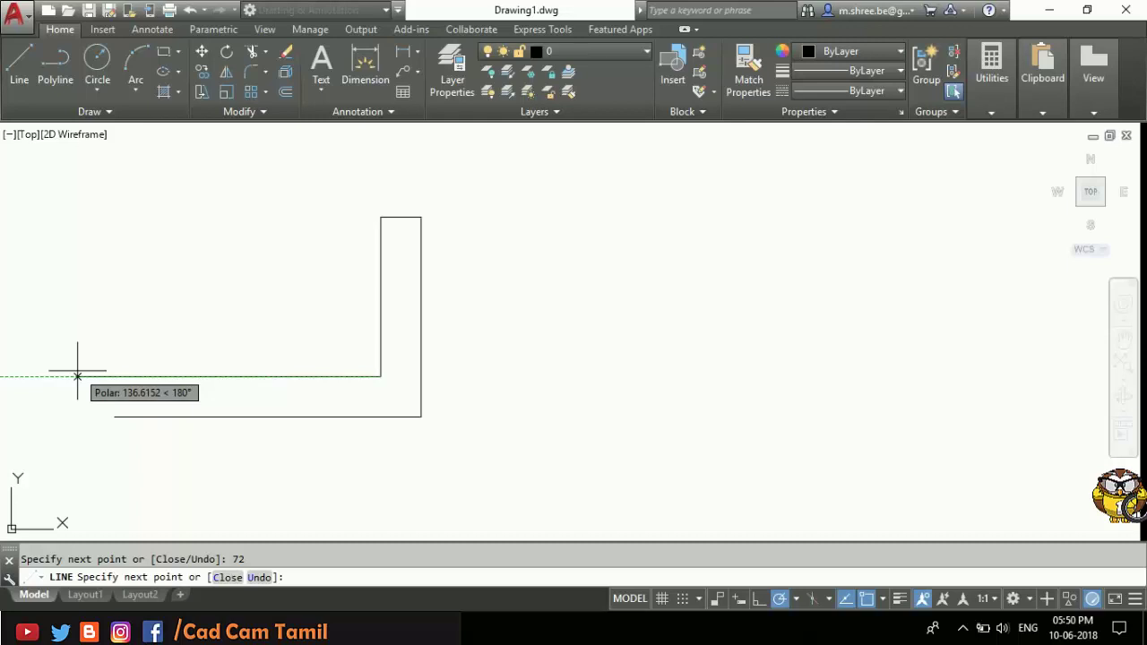
Step: Check the reference, add the 117 inner horizontal edge and close the outline
key("alt+Tab")
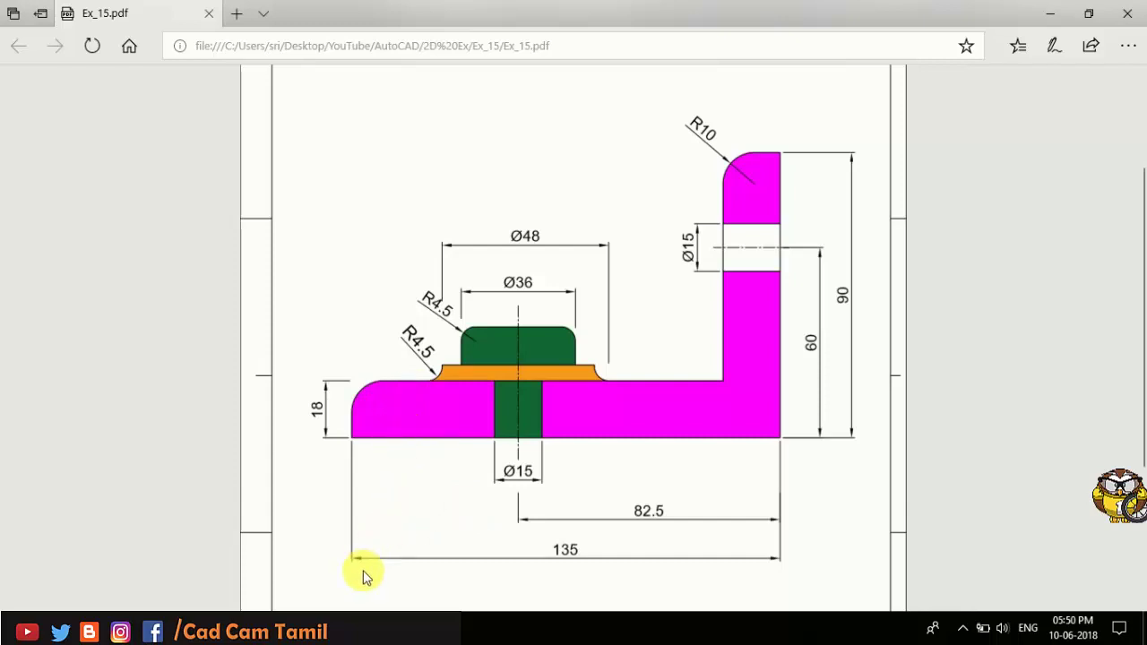
key("alt+Tab")
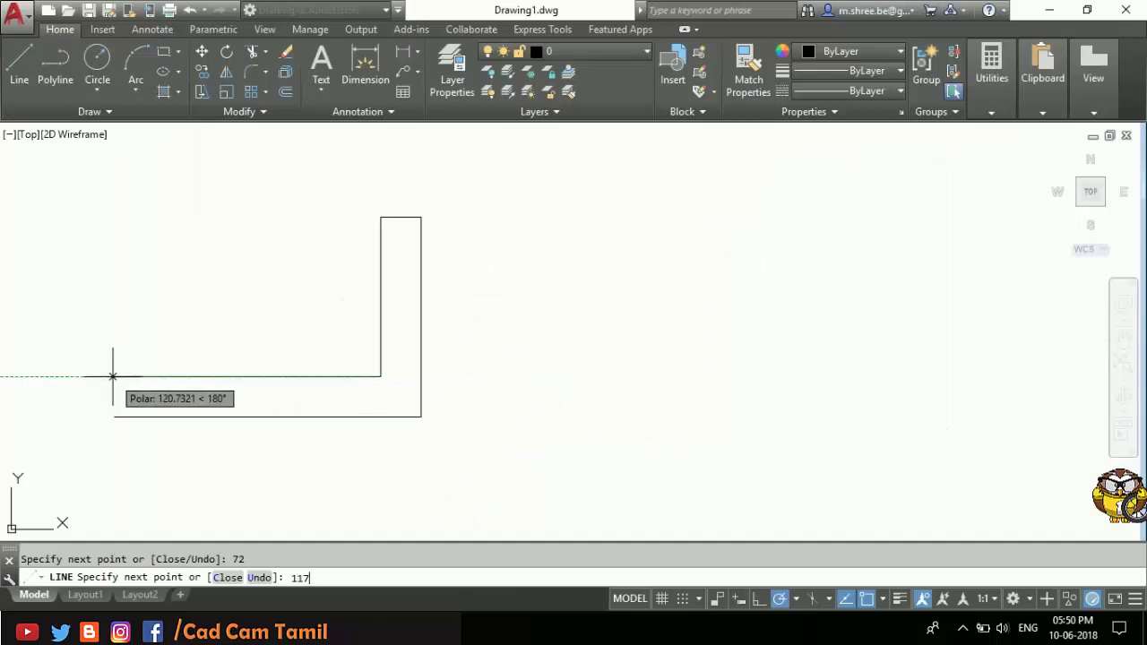
key("Return")
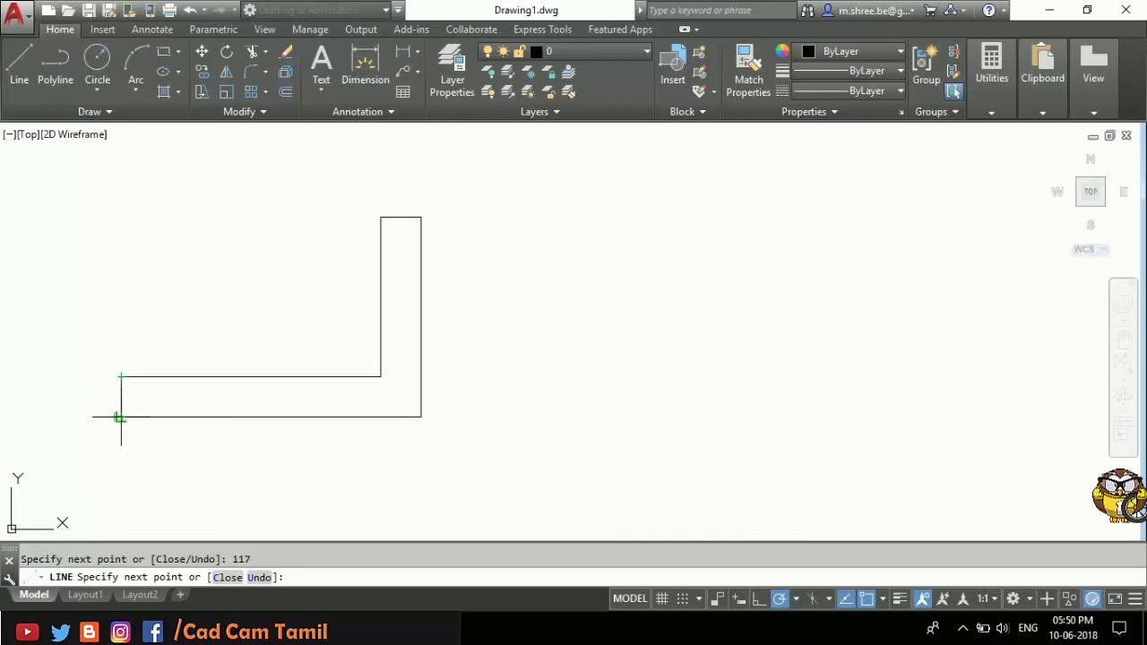
left_click(119, 417)
key("Return")
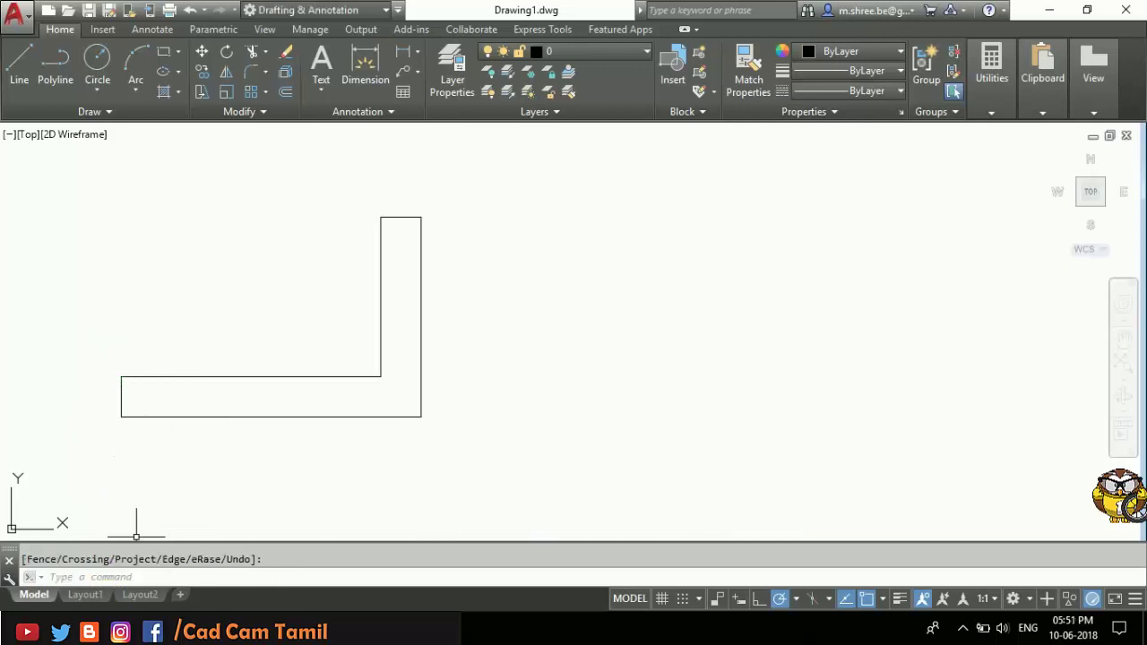
key("alt+Tab")
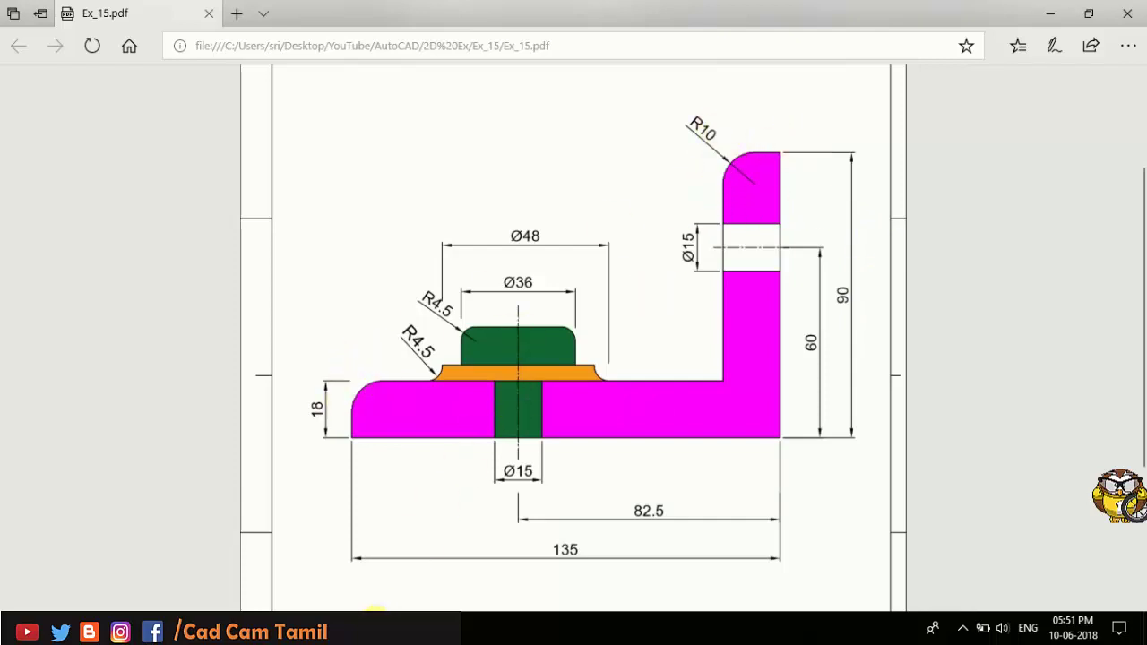
Step: Fillet the base's outer left corner and the upright's top-left corner at radius 10
left_click(337, 627)
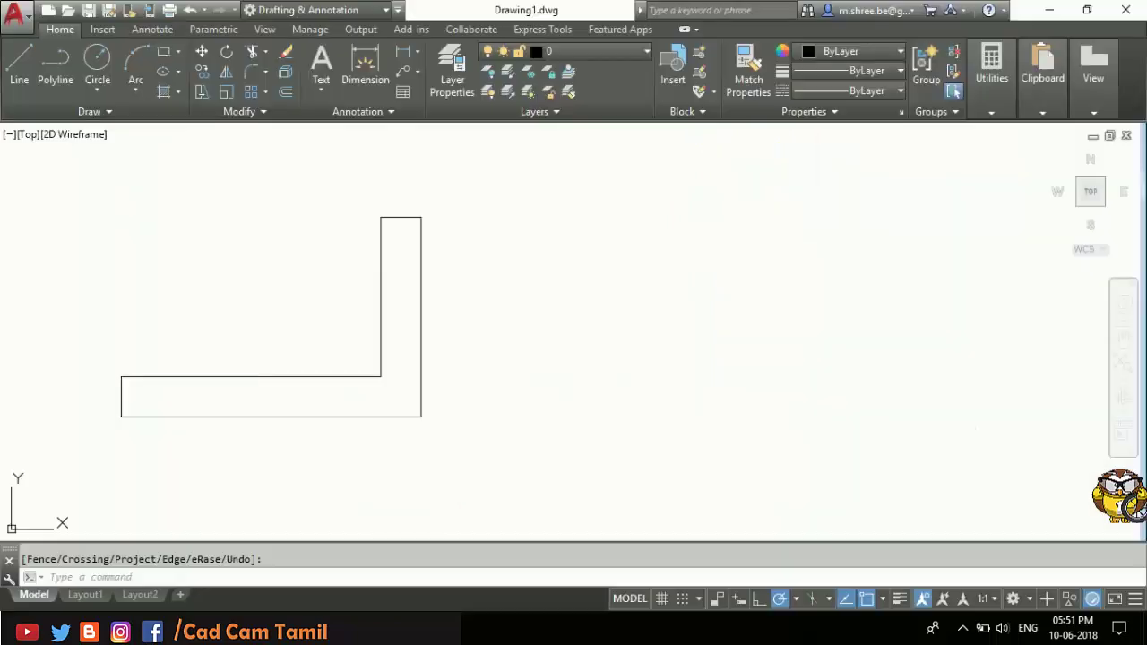
left_click(254, 79)
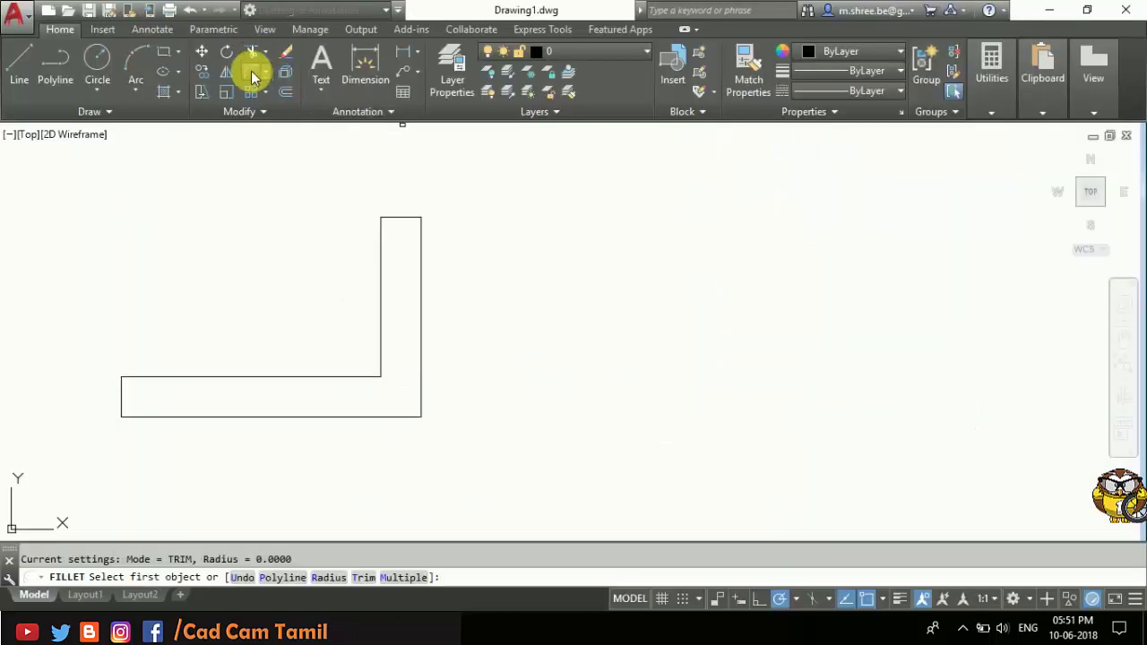
left_click(307, 578)
key("Return")
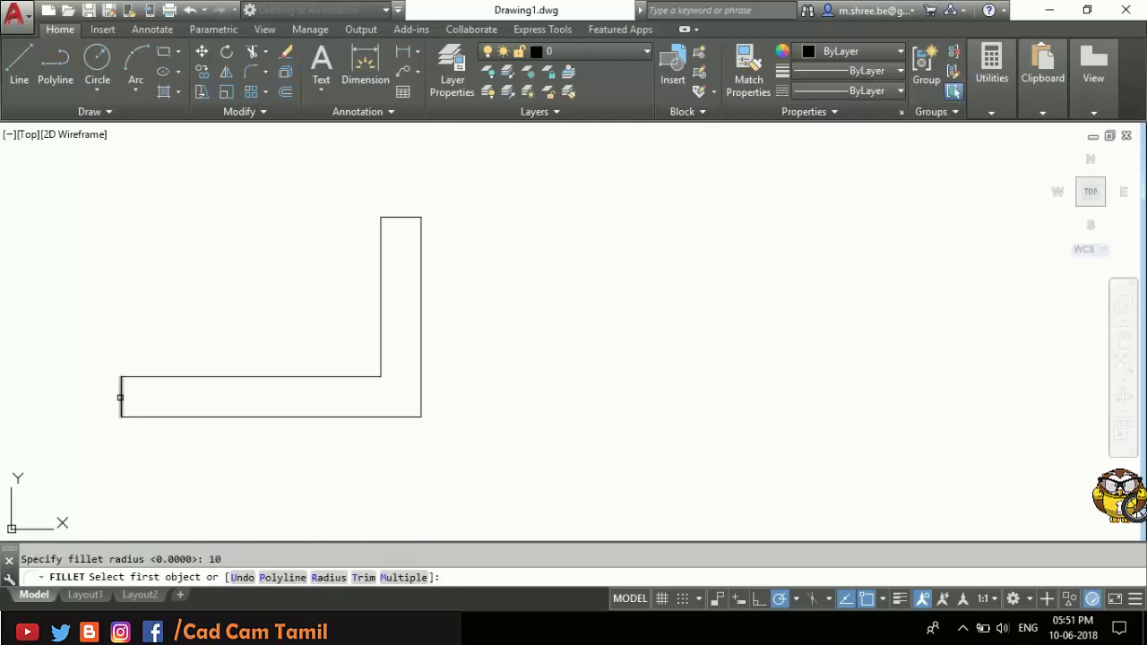
left_click(120, 397)
left_click(134, 377)
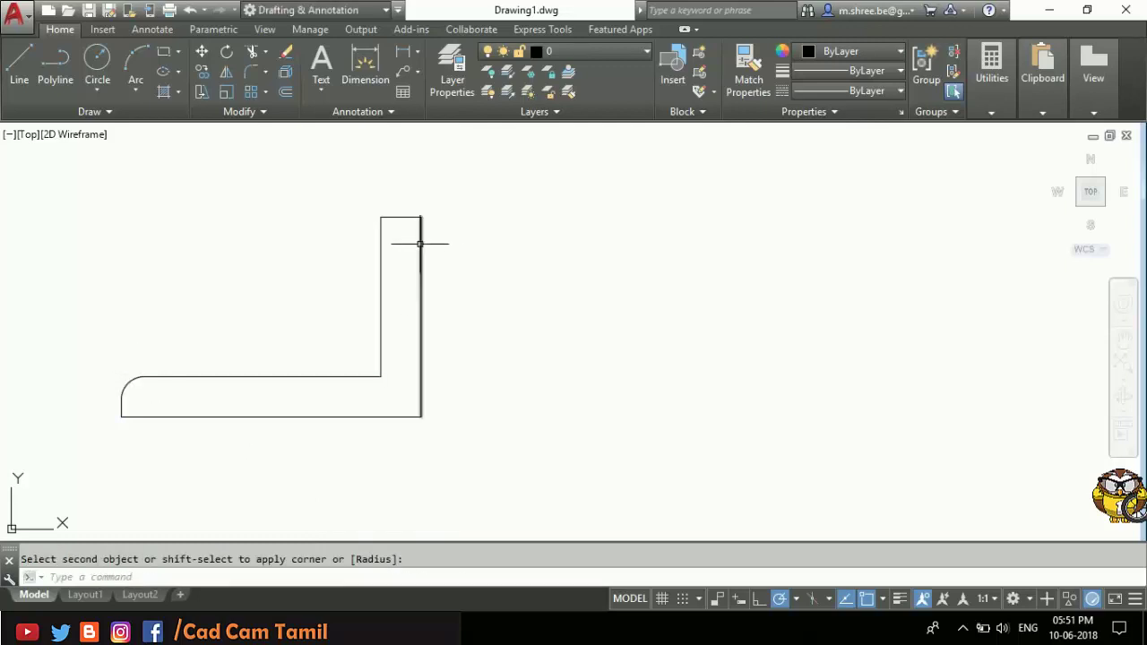
key("Escape")
key("Return")
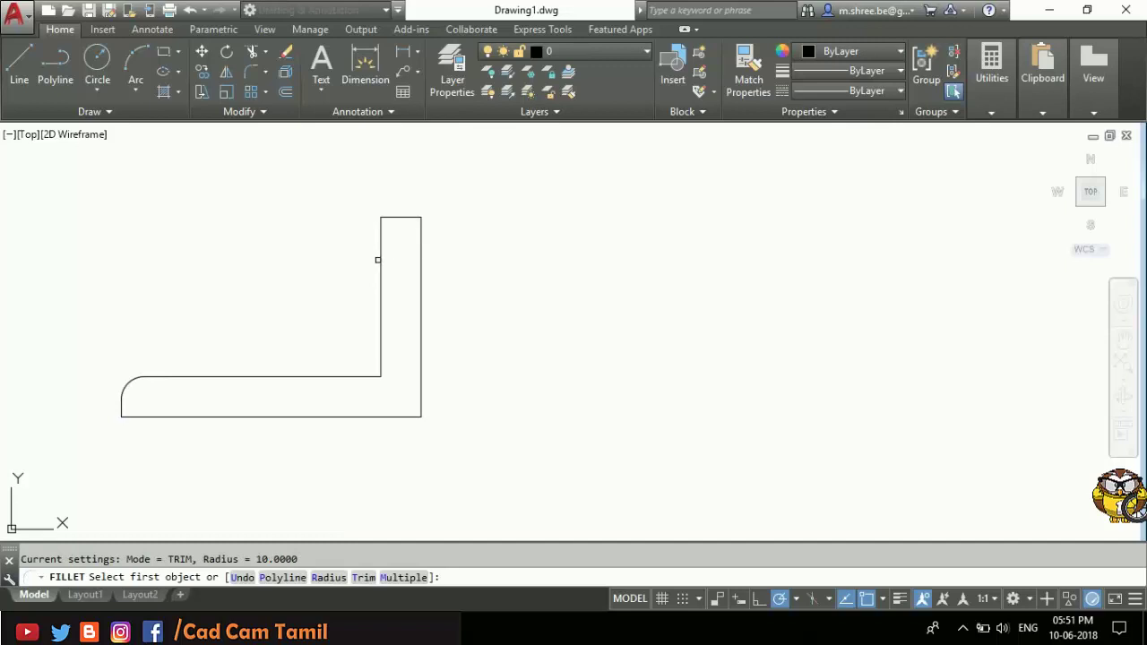
left_click(379, 260)
left_click(400, 216)
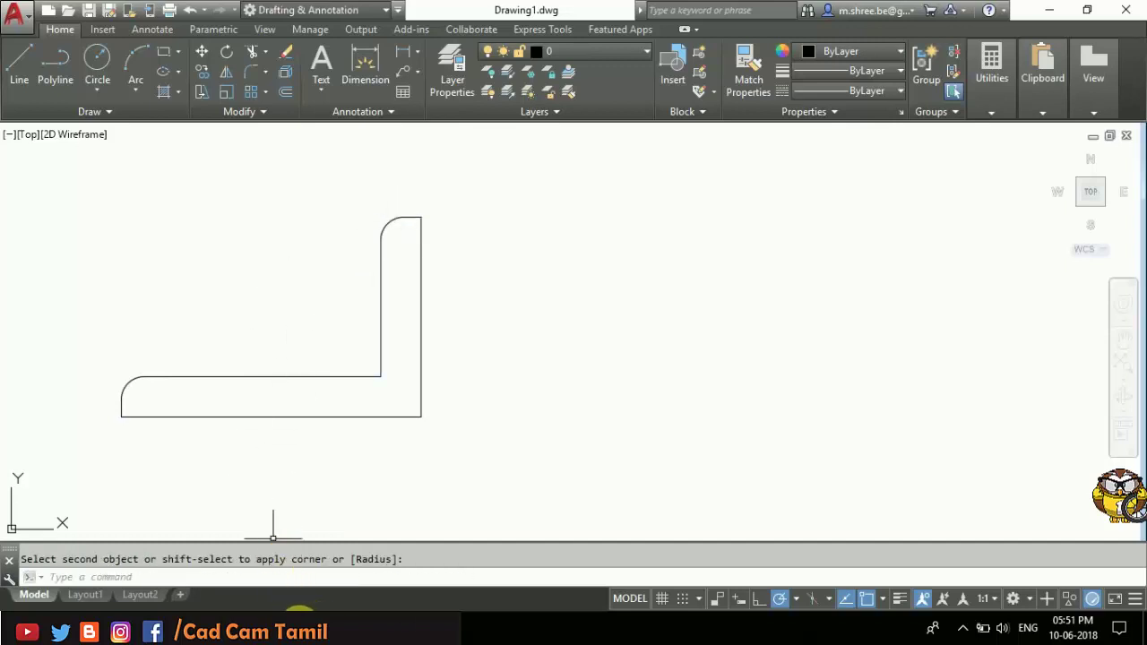
key("alt+Tab")
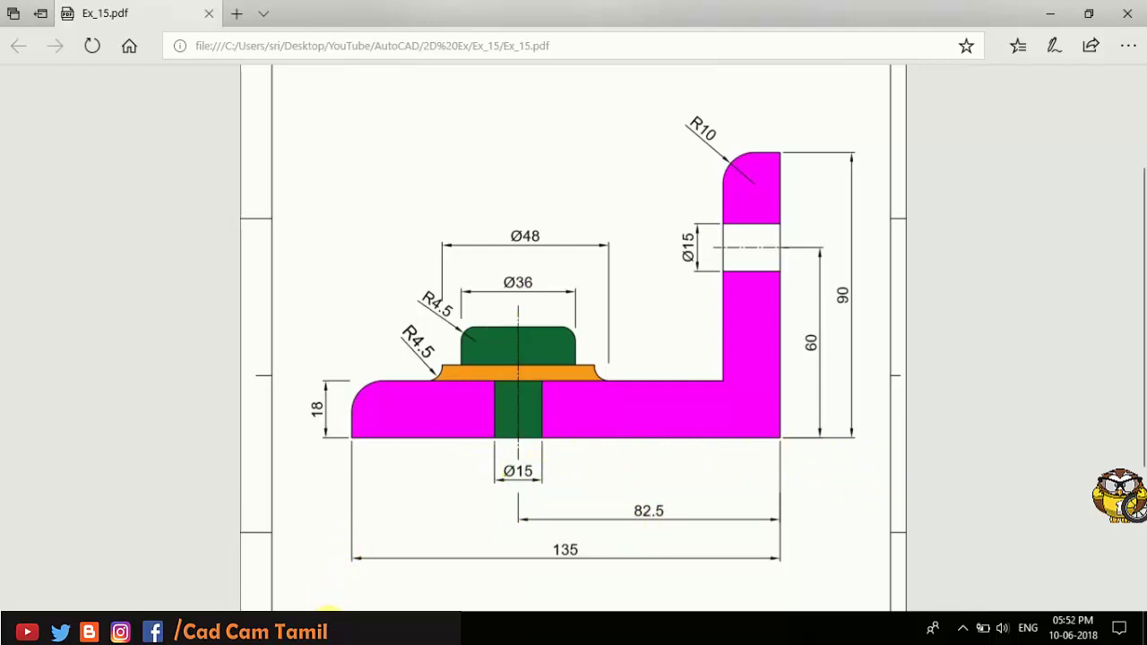
Step: Draw a vertical line through the base 82.5 left of its bottom-right corner
left_click(327, 627)
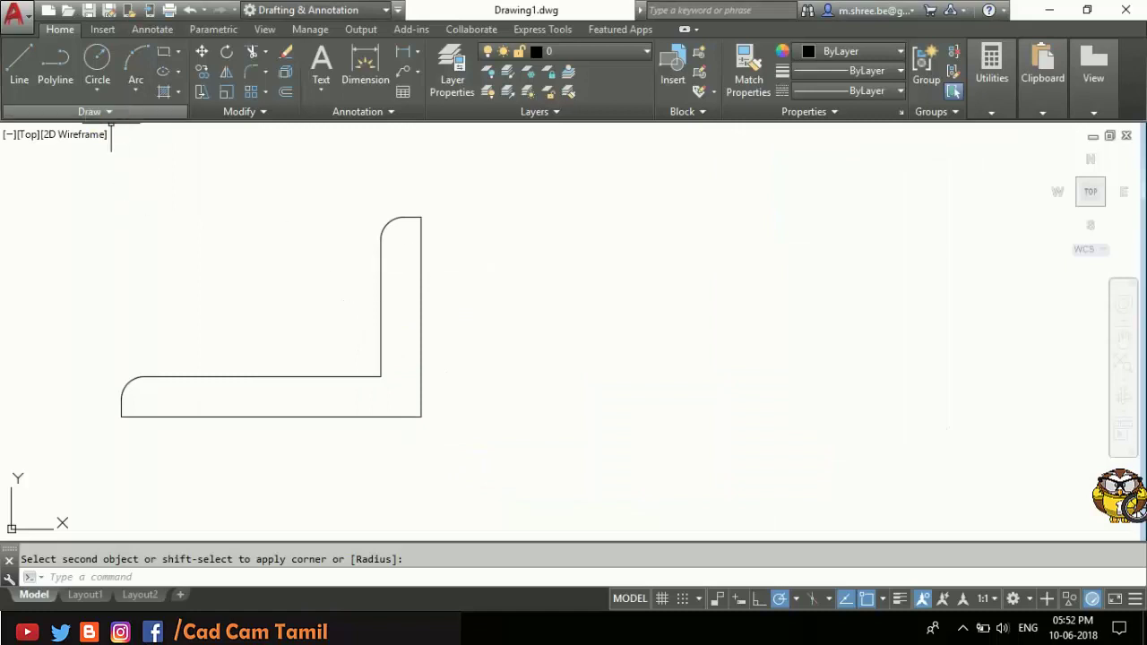
left_click(32, 76)
left_click(421, 417)
type("82.5")
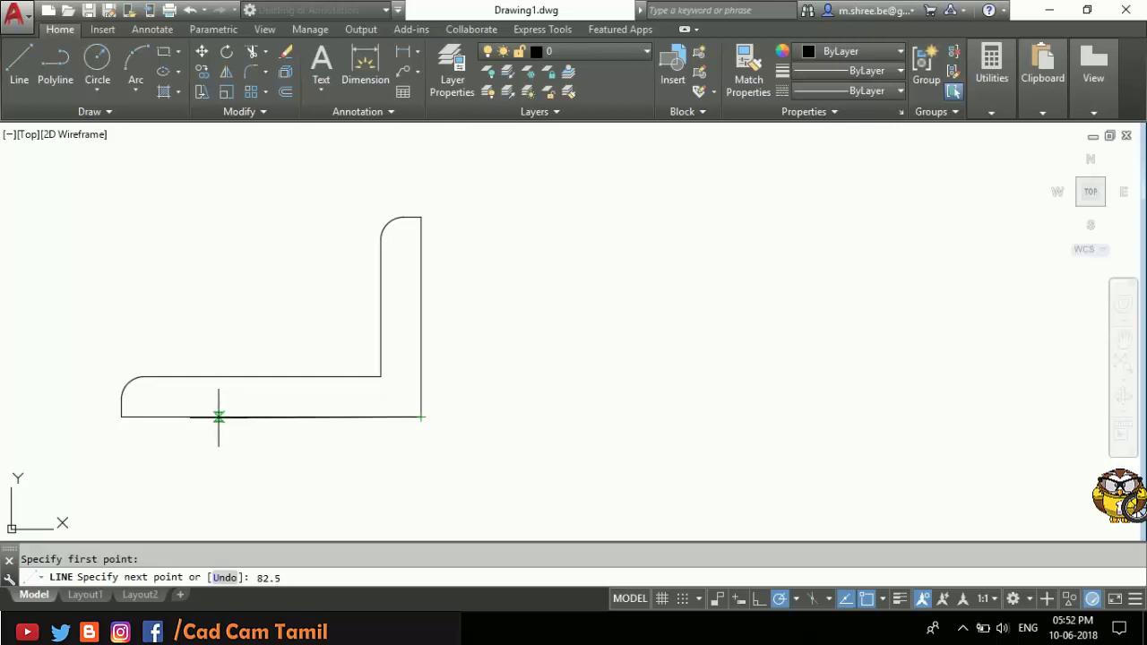
key("Return")
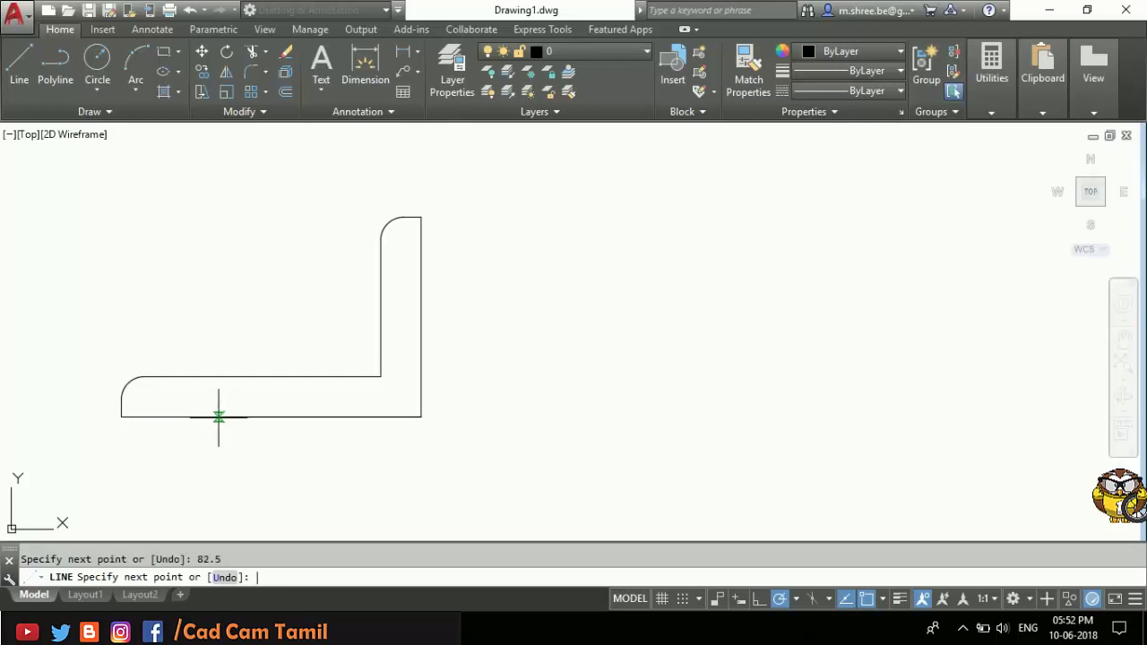
left_click(237, 346)
key("Return")
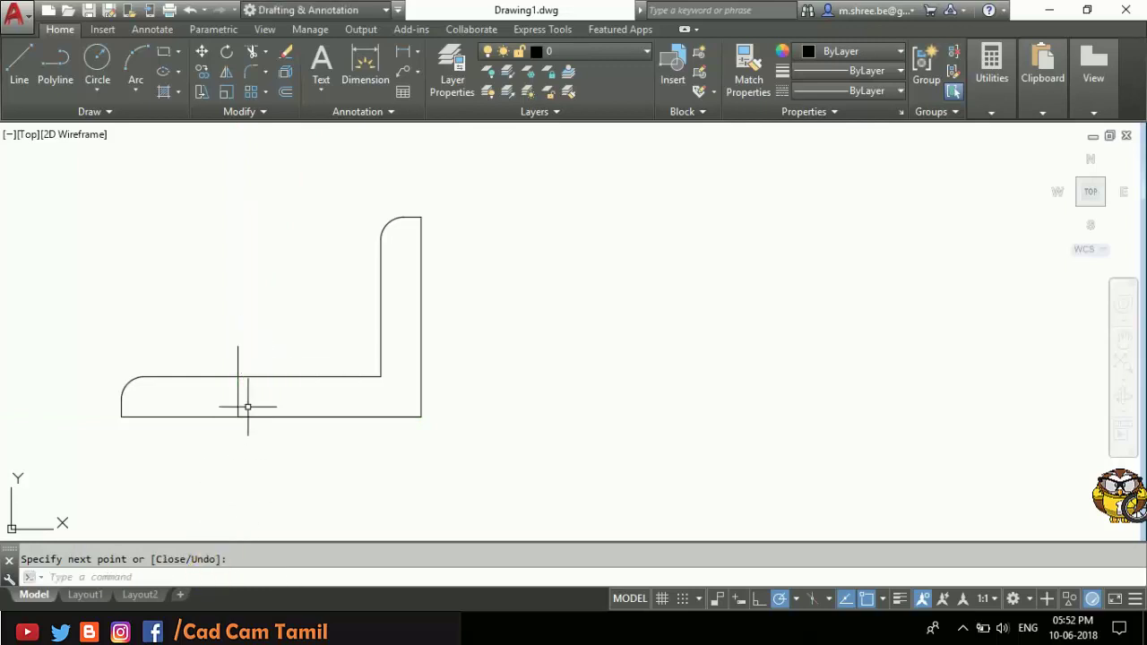
key("Return")
left_click(237, 397)
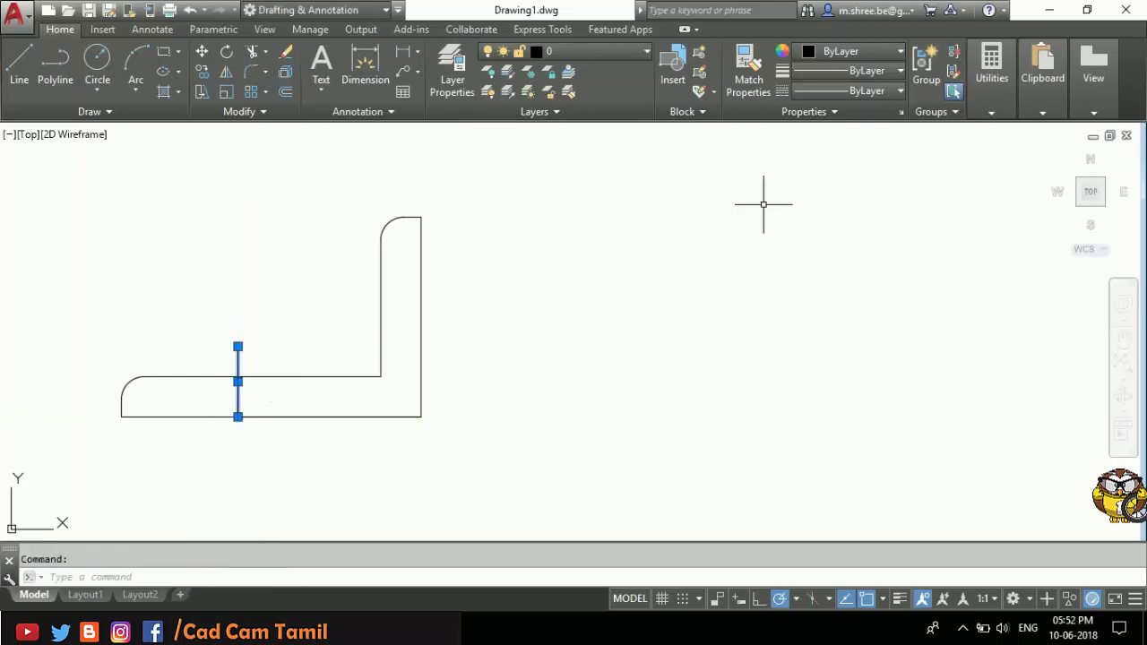
Step: Browse the loadable linetypes from acadiso.lin in the Linetype Manager
left_click(896, 91)
left_click(834, 179)
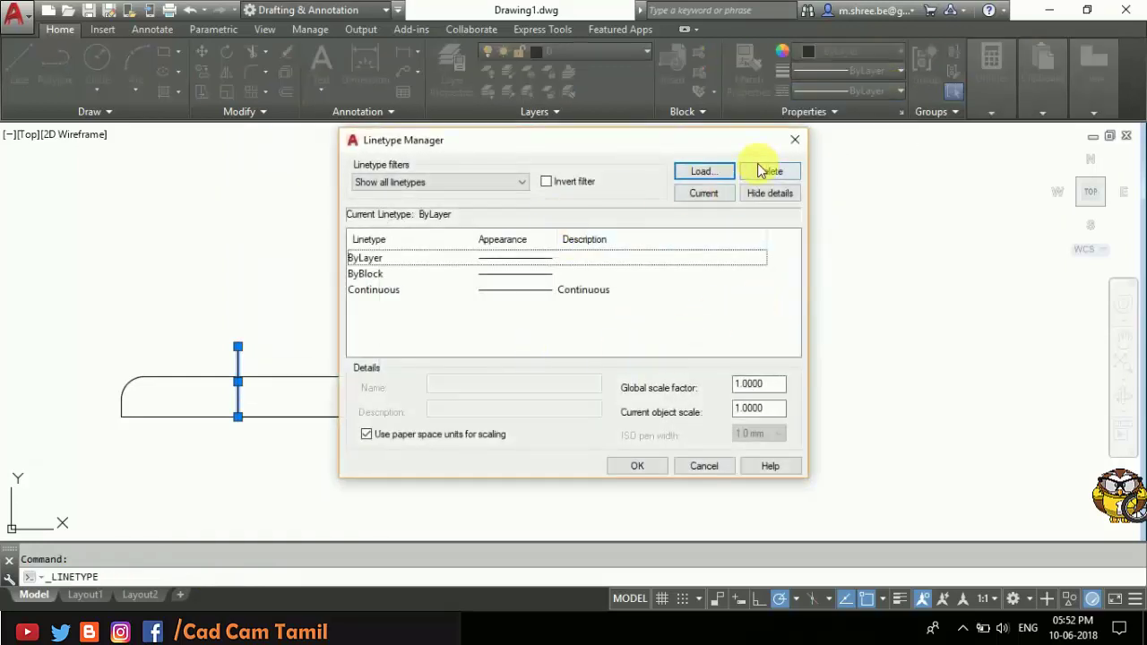
left_click(702, 171)
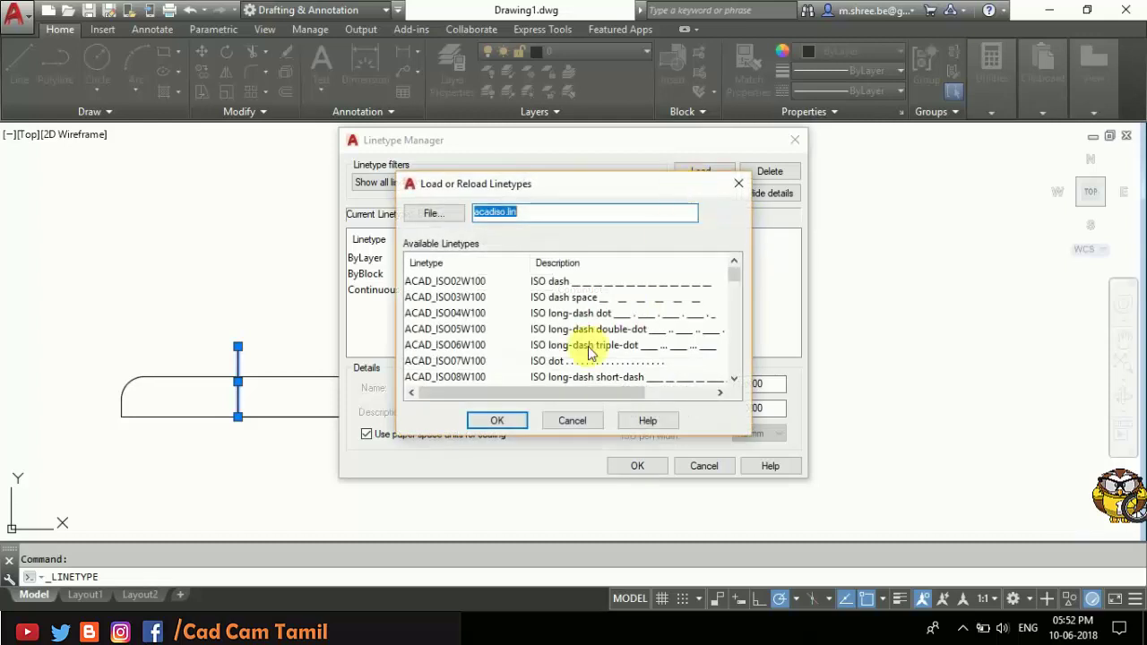
left_click(453, 346)
scroll(461, 347, "down", 2)
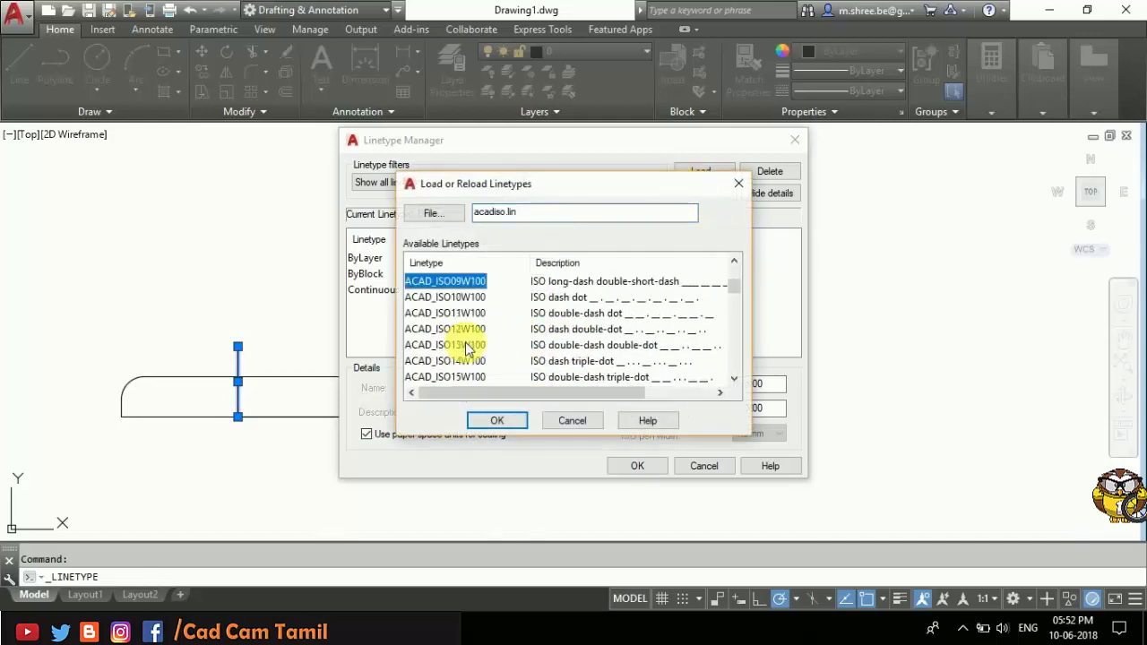
scroll(468, 349, "down", 1)
scroll(467, 348, "down", 2)
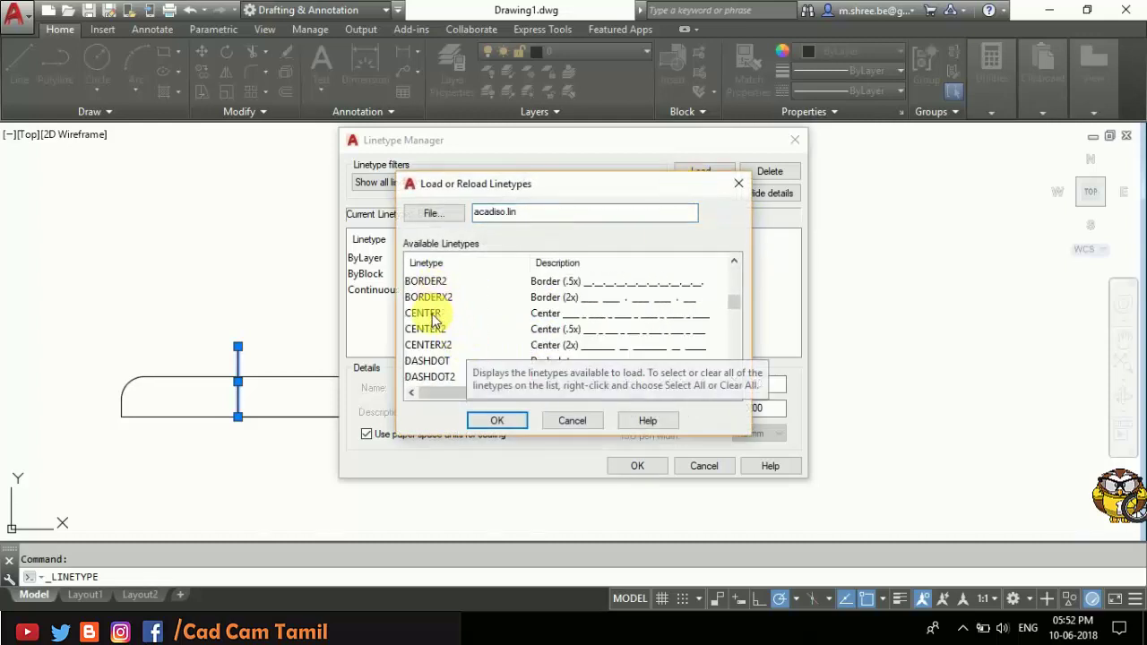
scroll(470, 354, "down", 1)
scroll(461, 350, "down", 1)
scroll(443, 351, "down", 1)
scroll(440, 351, "down", 1)
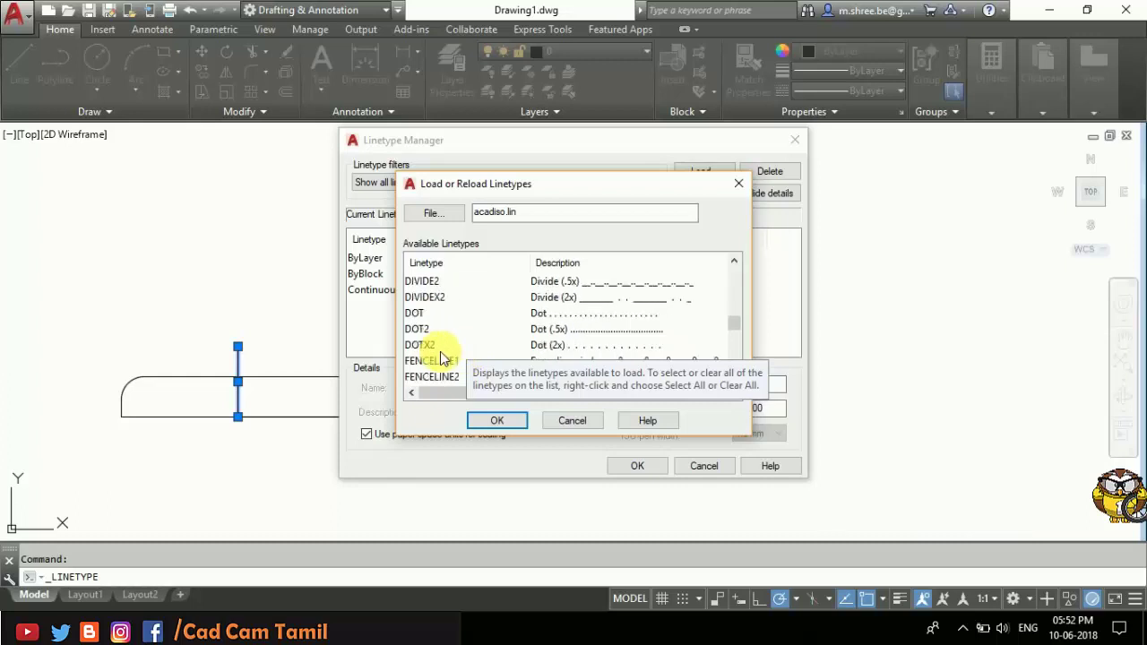
scroll(440, 351, "up", 1)
scroll(440, 352, "up", 4)
Step: Load the CENTER2 linetype into the drawing
left_click(435, 347)
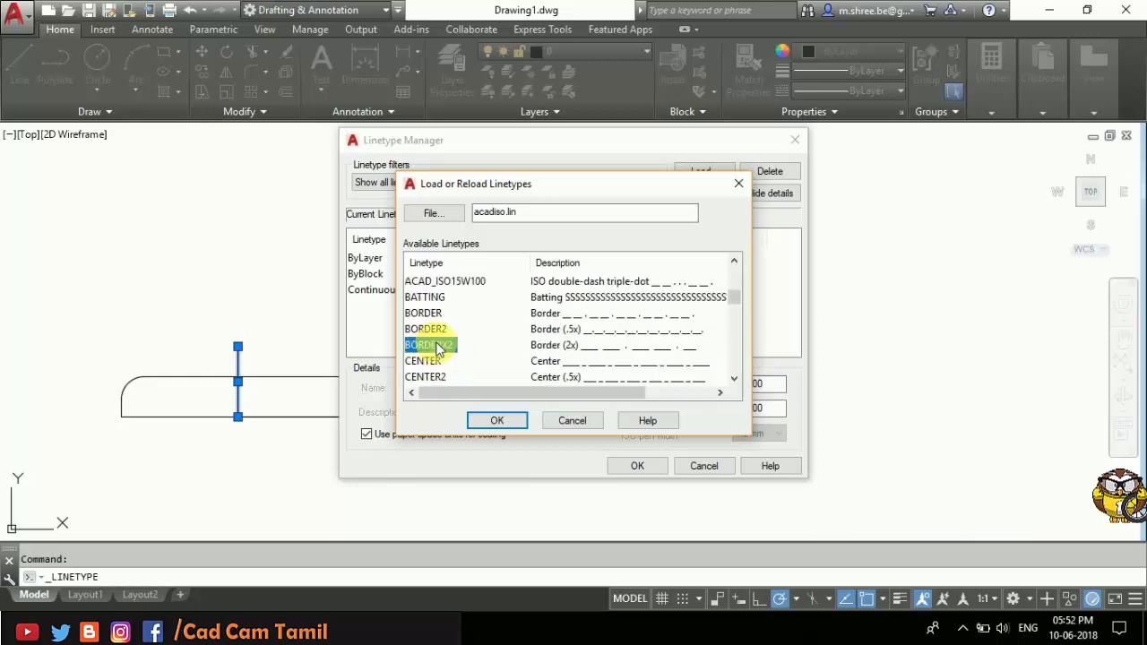
scroll(436, 368, "down", 1)
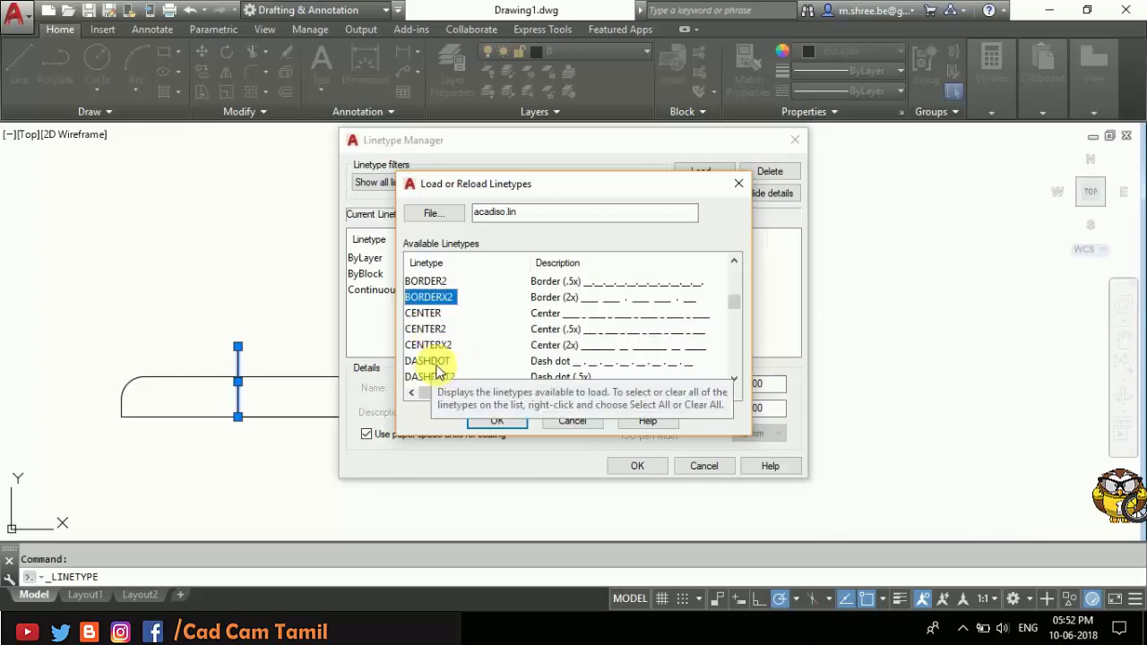
left_click(435, 330)
left_click(497, 421)
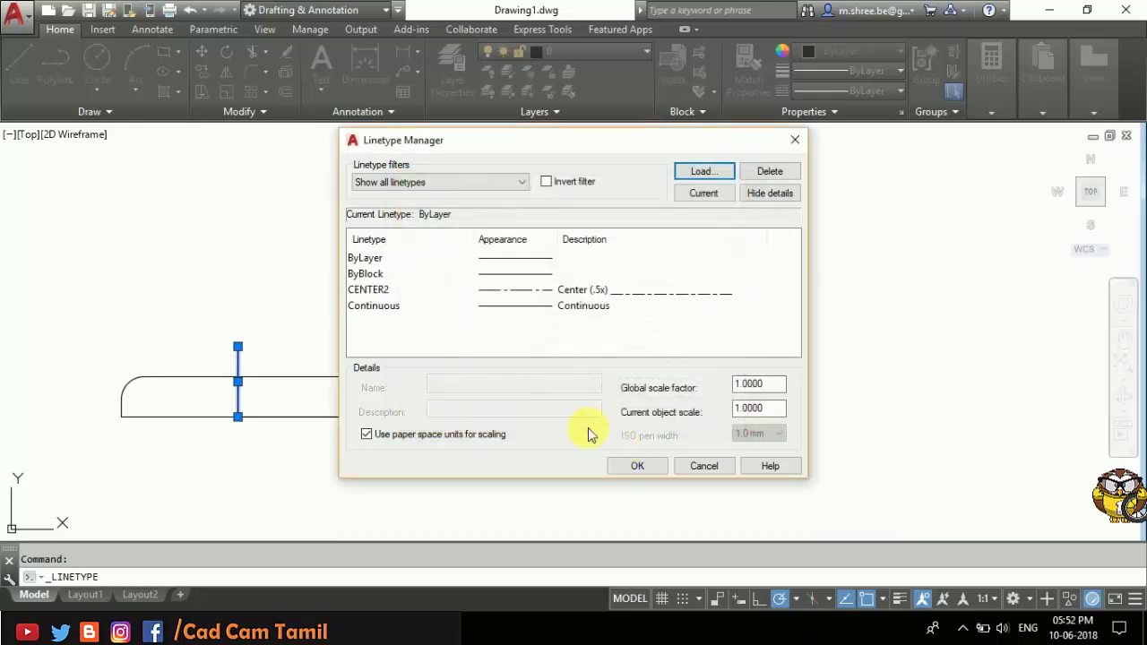
left_click(457, 290)
Step: Give the vertical line through the base the CENTER2 linetype
left_click(632, 466)
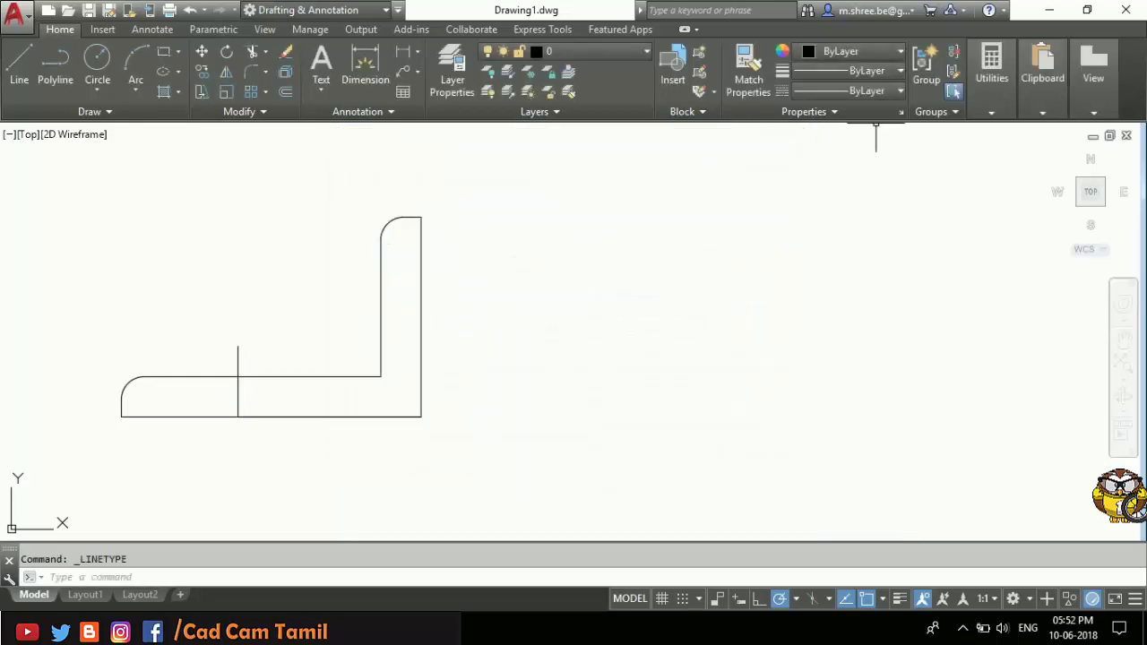
left_click(238, 360)
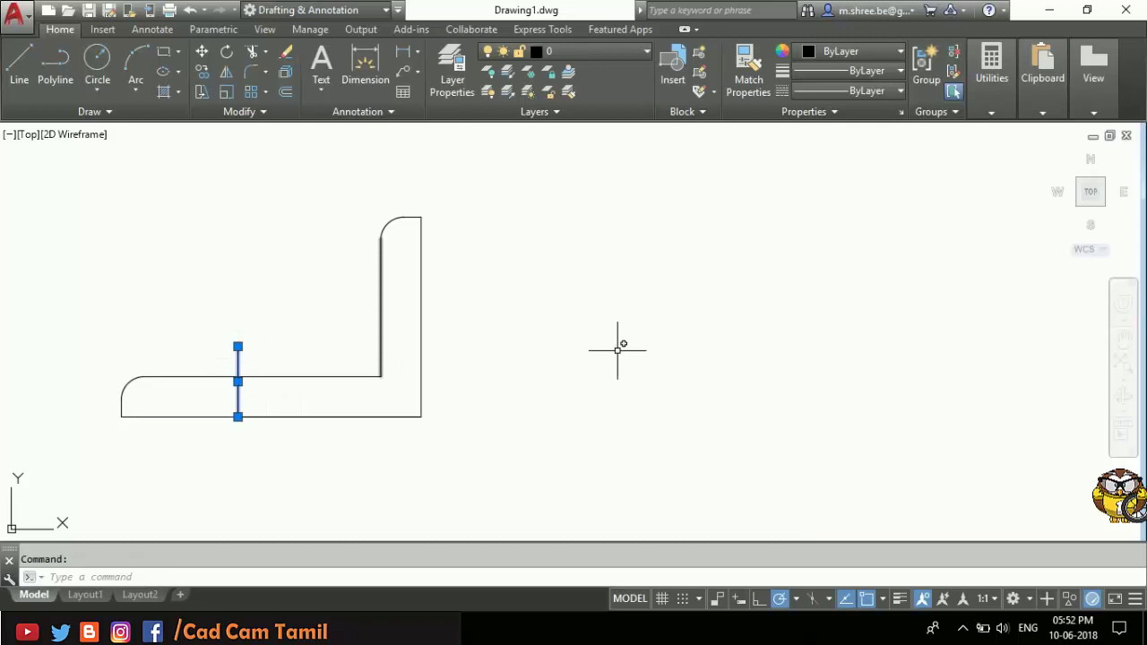
left_click(883, 93)
left_click(858, 154)
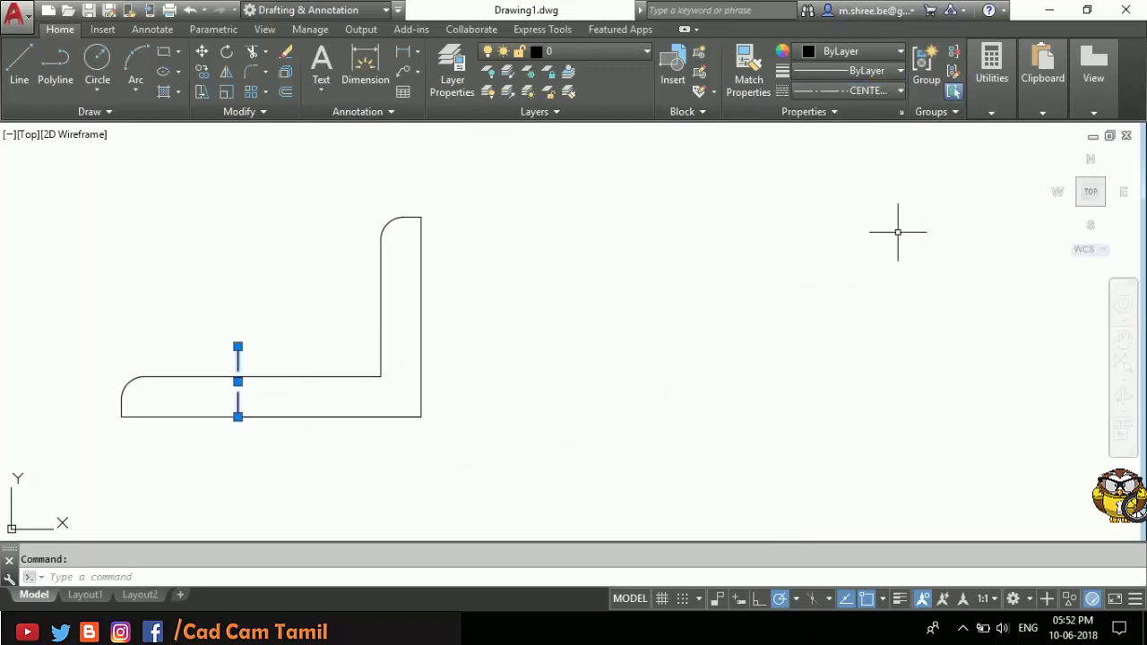
Step: Set the linetype global scale factor to .5
left_click(900, 90)
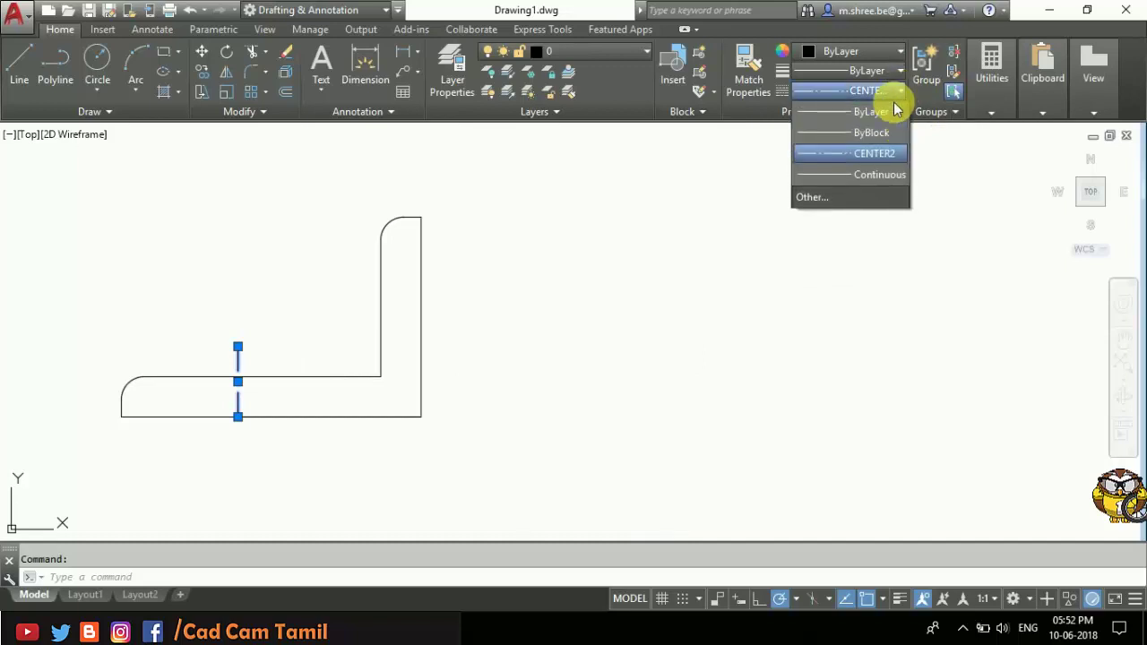
left_click(834, 204)
double_click(753, 384)
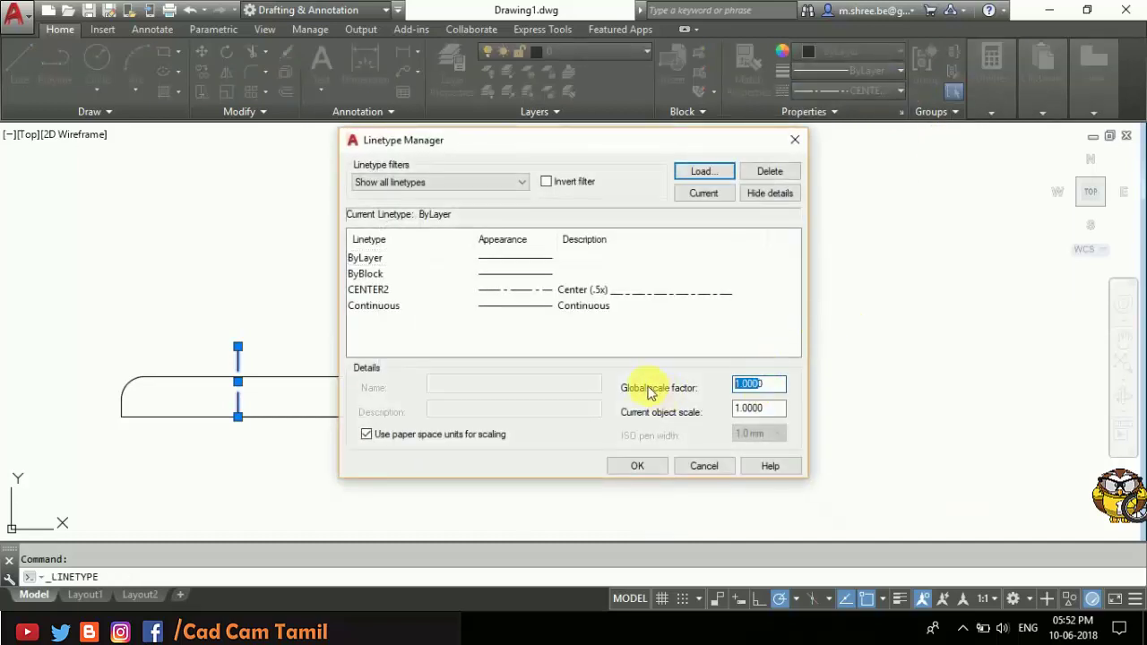
key("BackSpace")
type(".5")
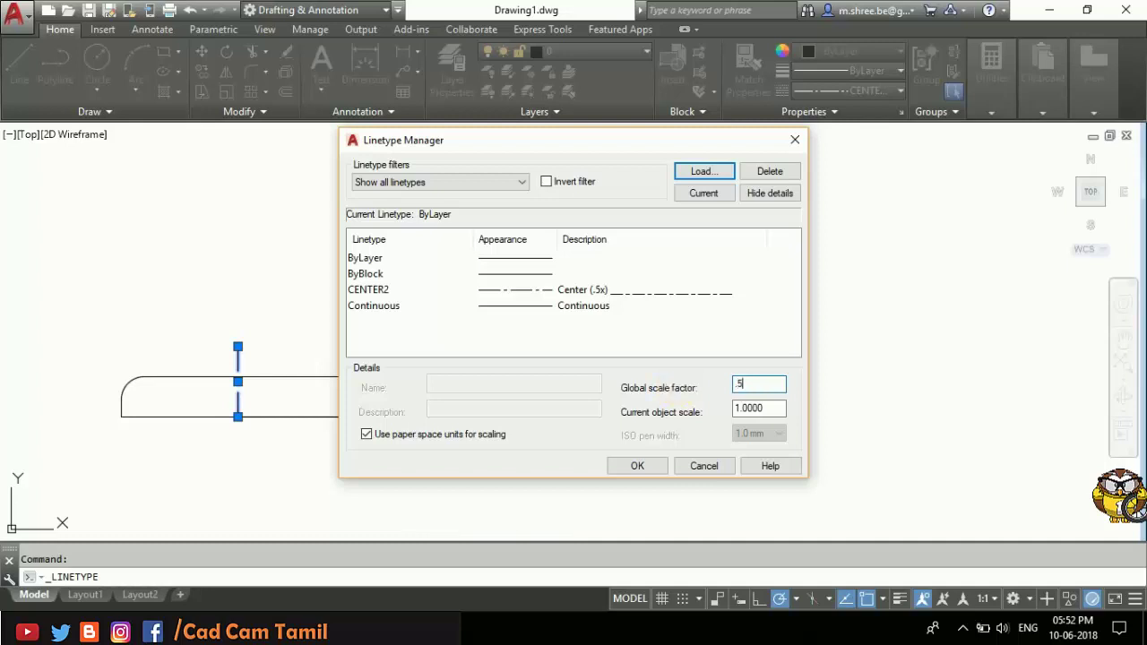
left_click(772, 386)
key("BackSpace")
key("BackSpace")
type("5")
left_click(768, 407)
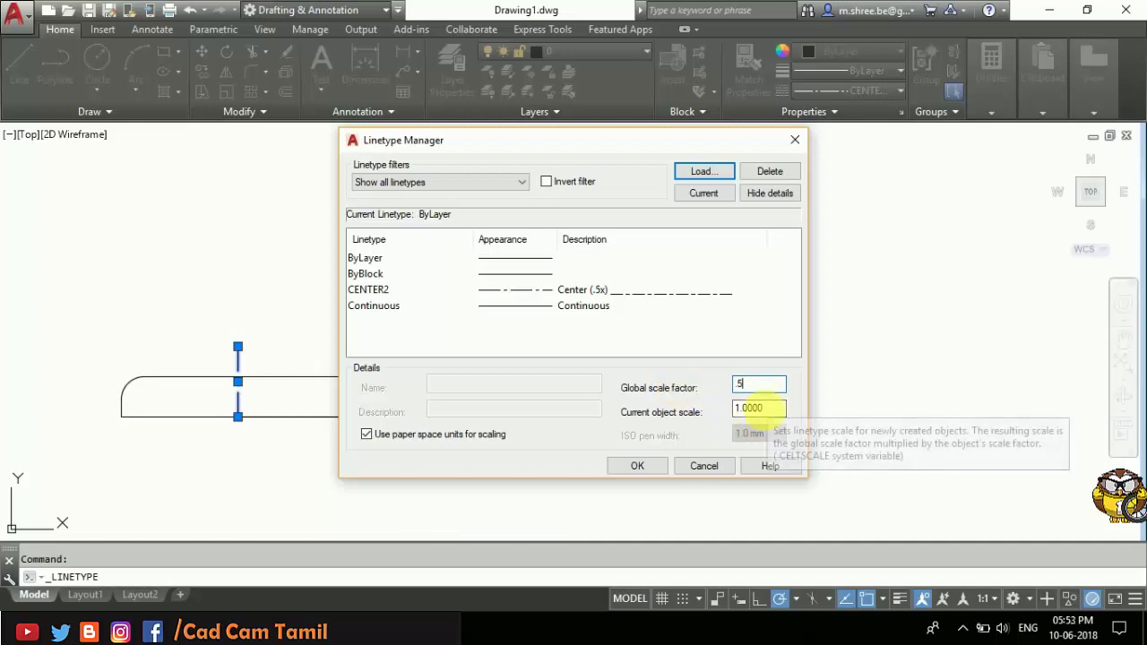
left_click(649, 466)
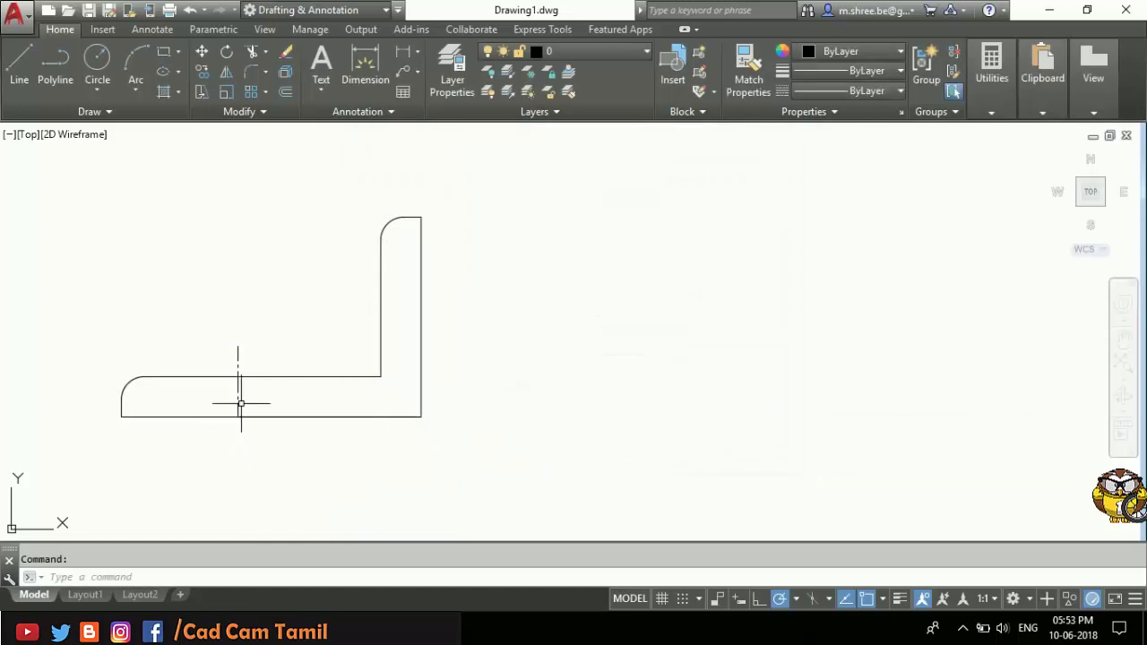
Step: Inspect the dashed centreline and compare it with the Ex_15.pdf reference
left_click(240, 401)
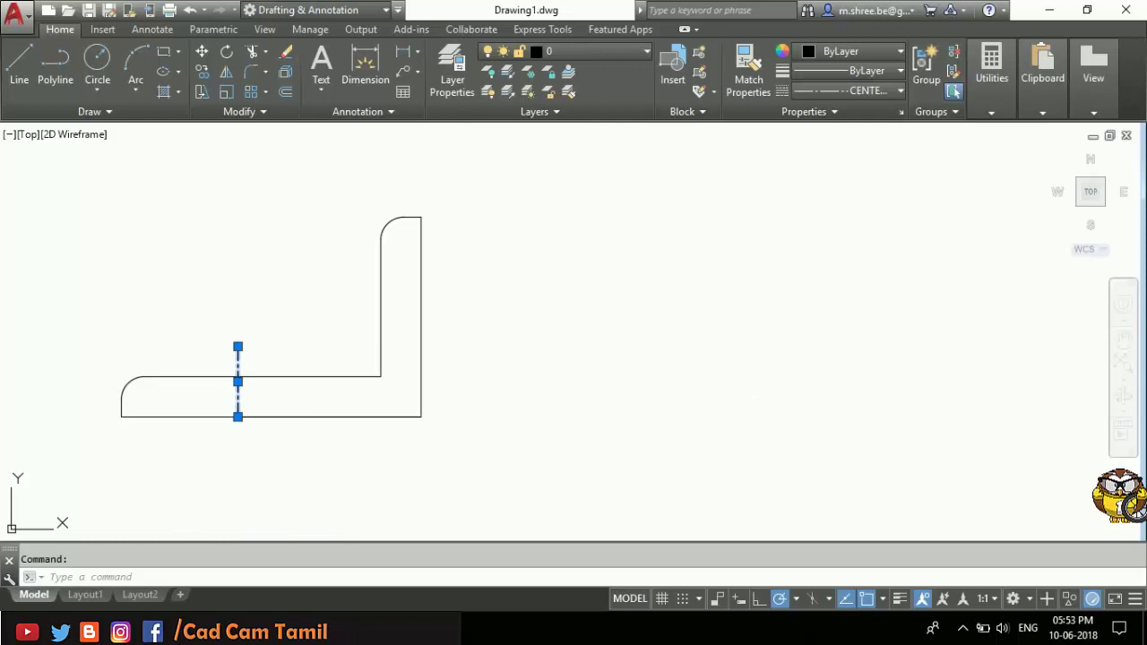
key("ctrl+Down")
key("ctrl+Down")
key("ctrl+Down")
key("Escape")
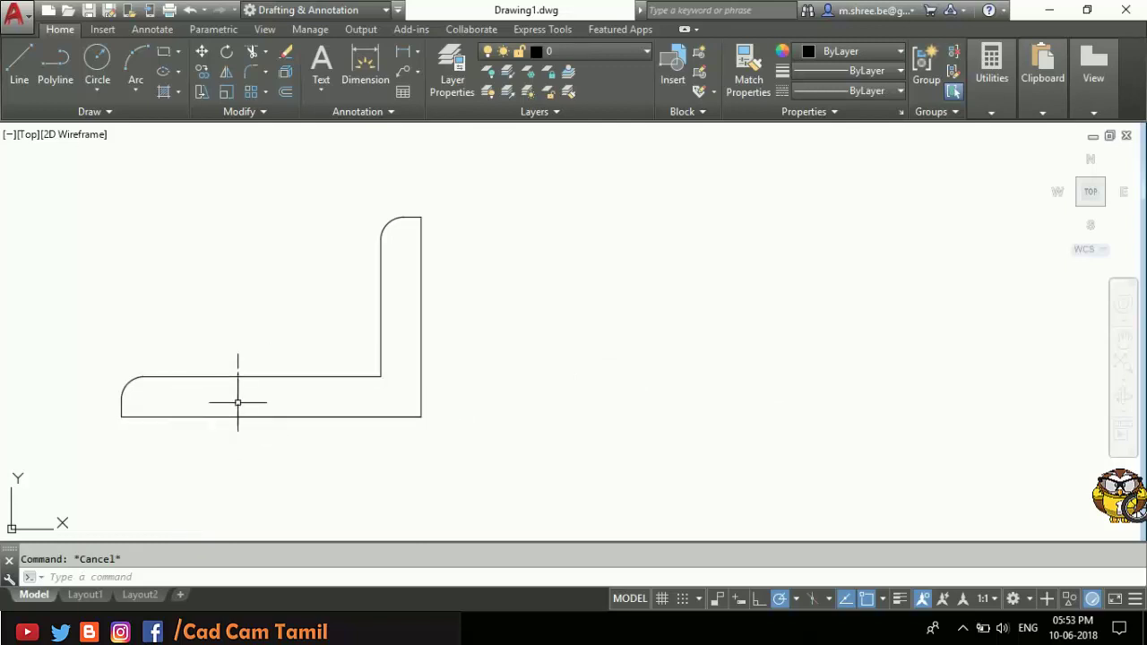
key("alt+Tab")
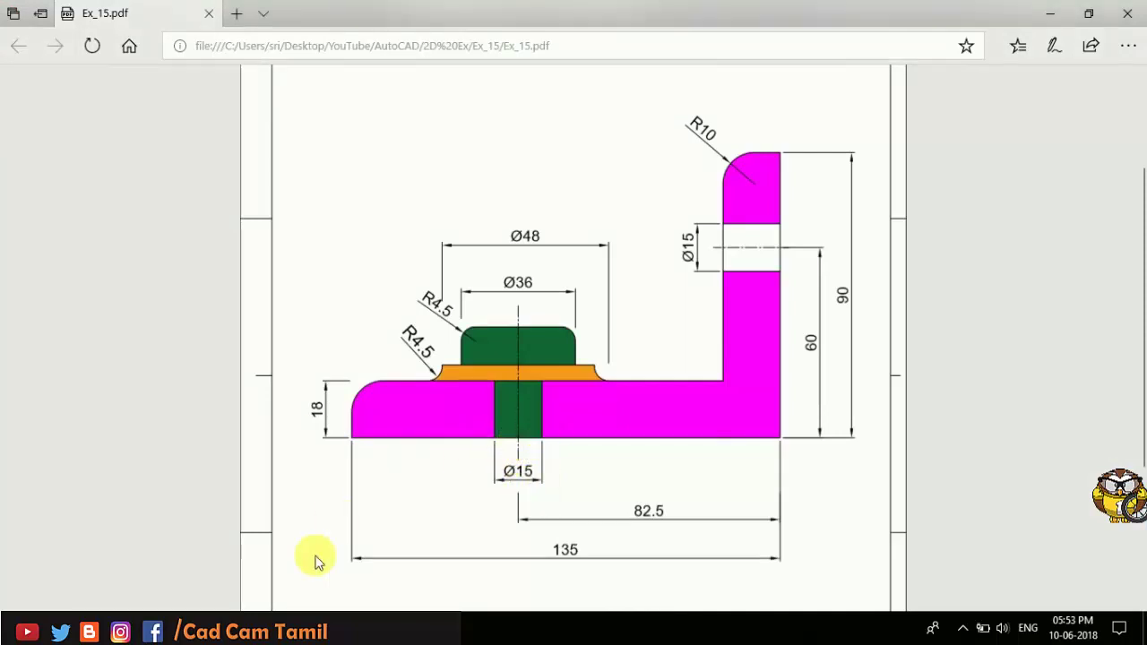
left_click(297, 618)
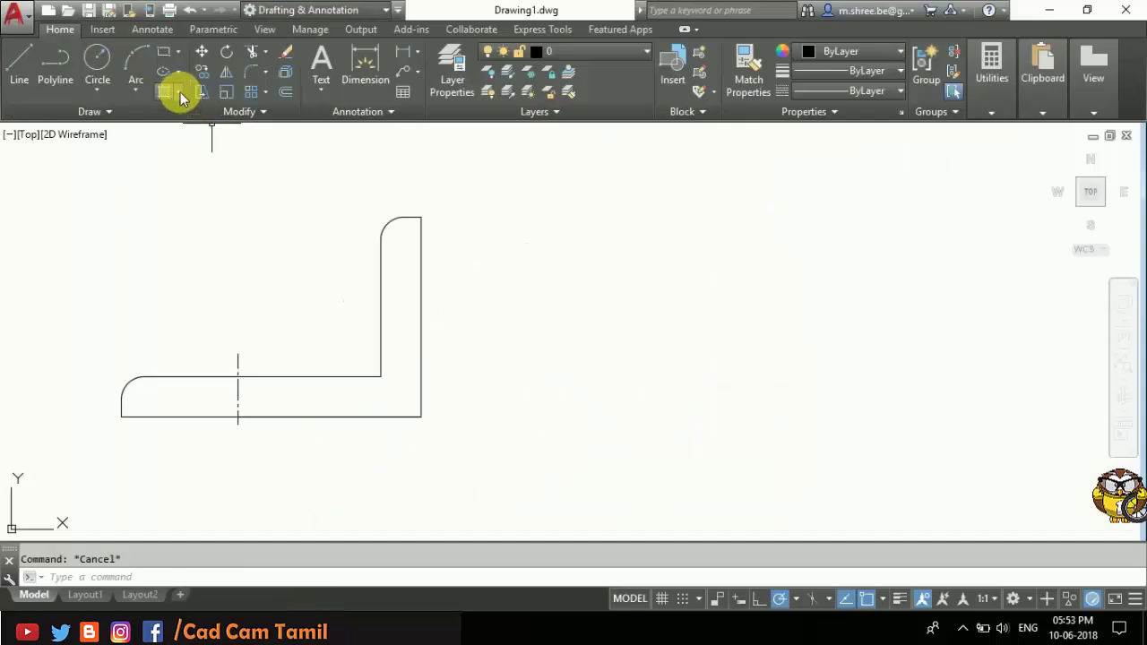
Step: Offset the centreline 7.5 to both sides for the Ø15 hole
left_click(287, 94)
type("7.")
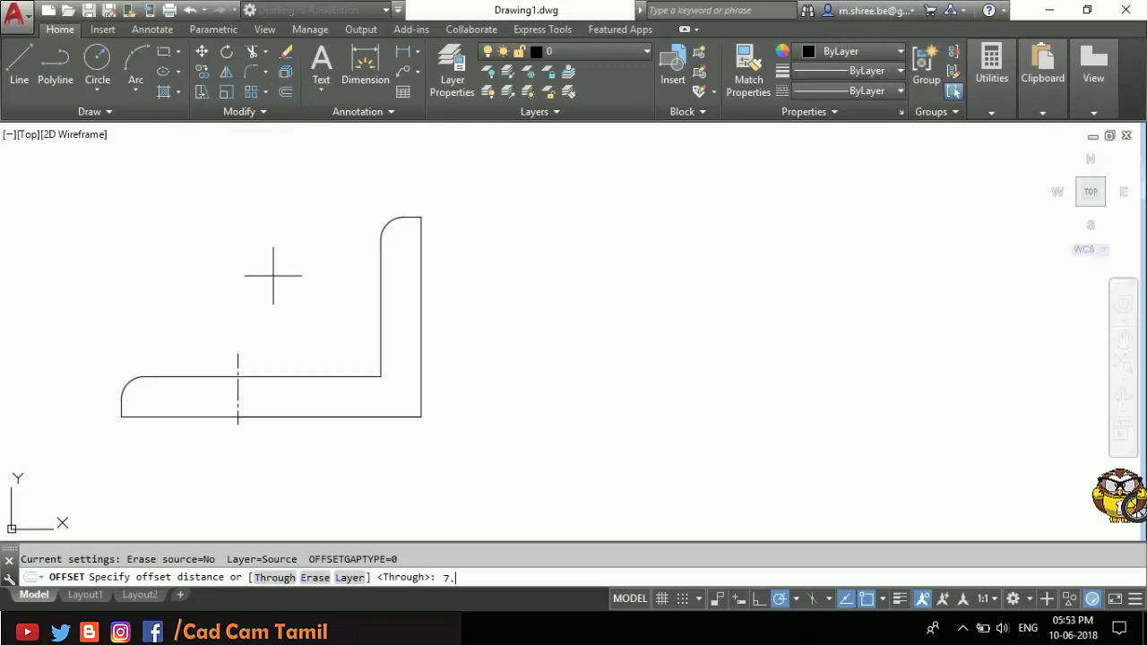
type("5")
key("Return")
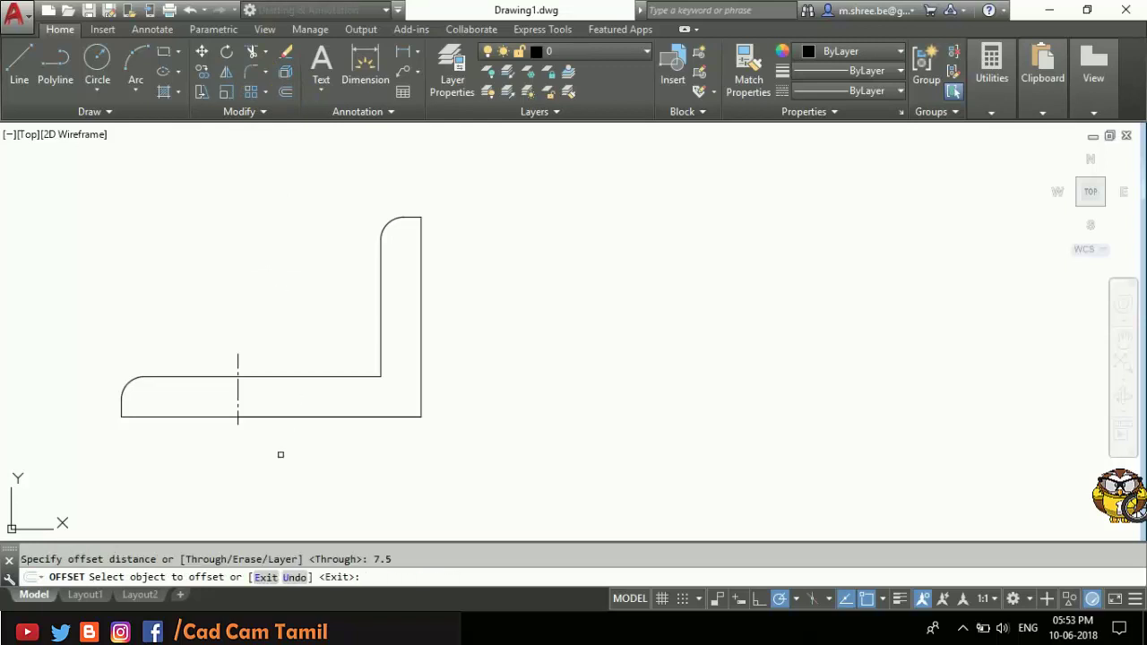
left_click(237, 388)
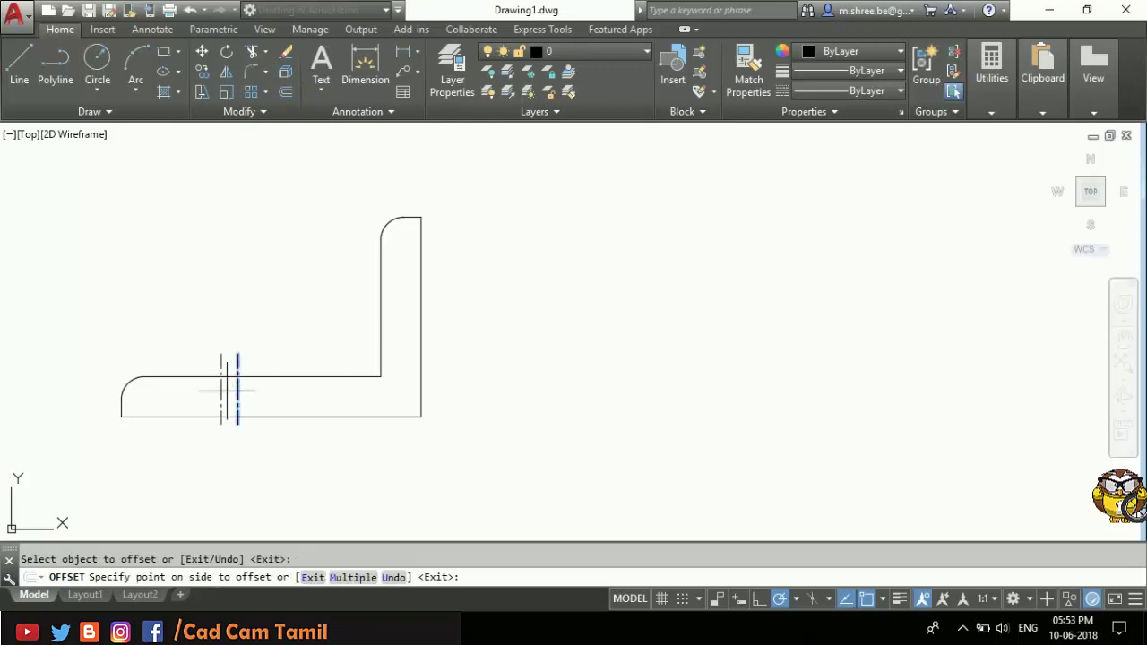
left_click(235, 396)
left_click(270, 394)
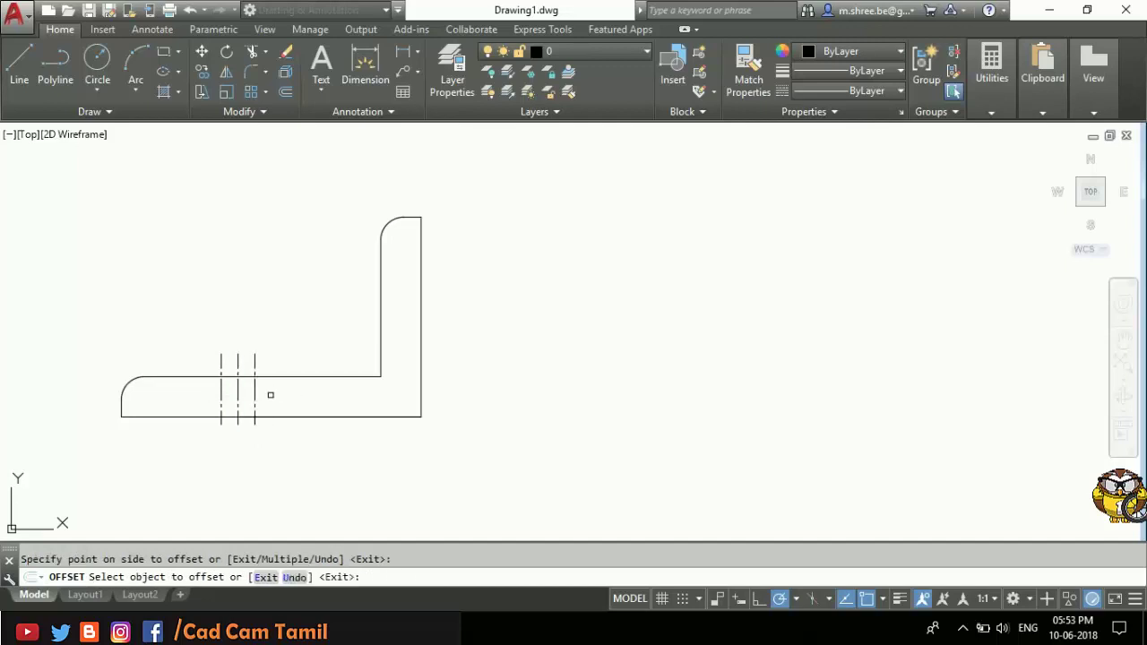
key("Escape")
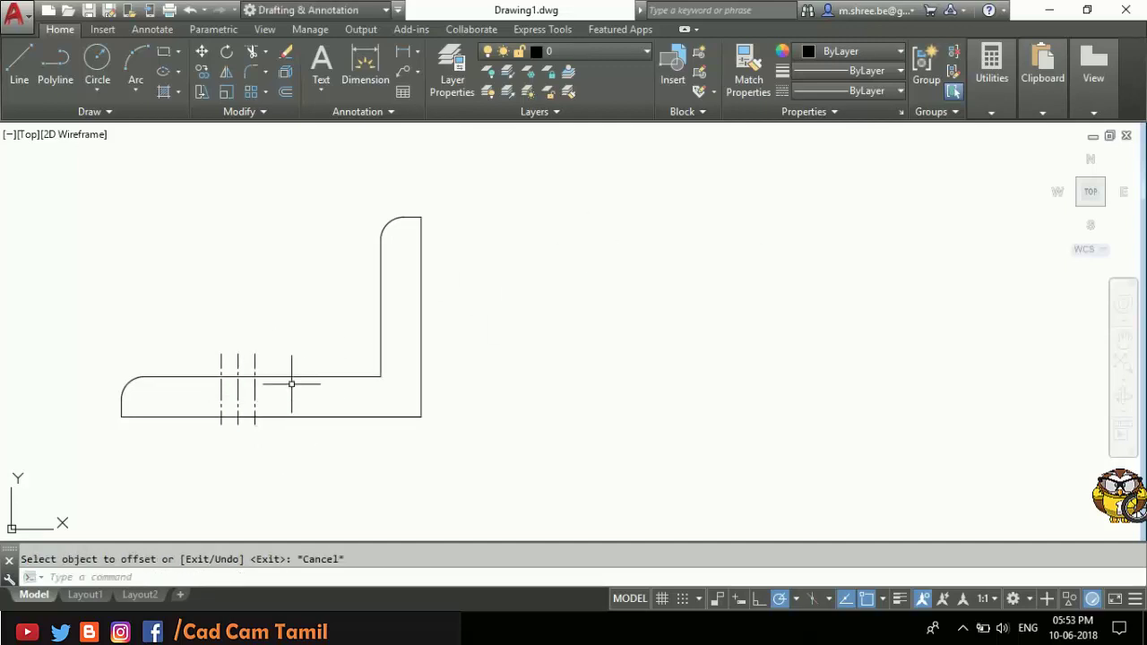
Step: Set the two offset lines' linetype to ByLayer
left_click(255, 360)
left_click(221, 357)
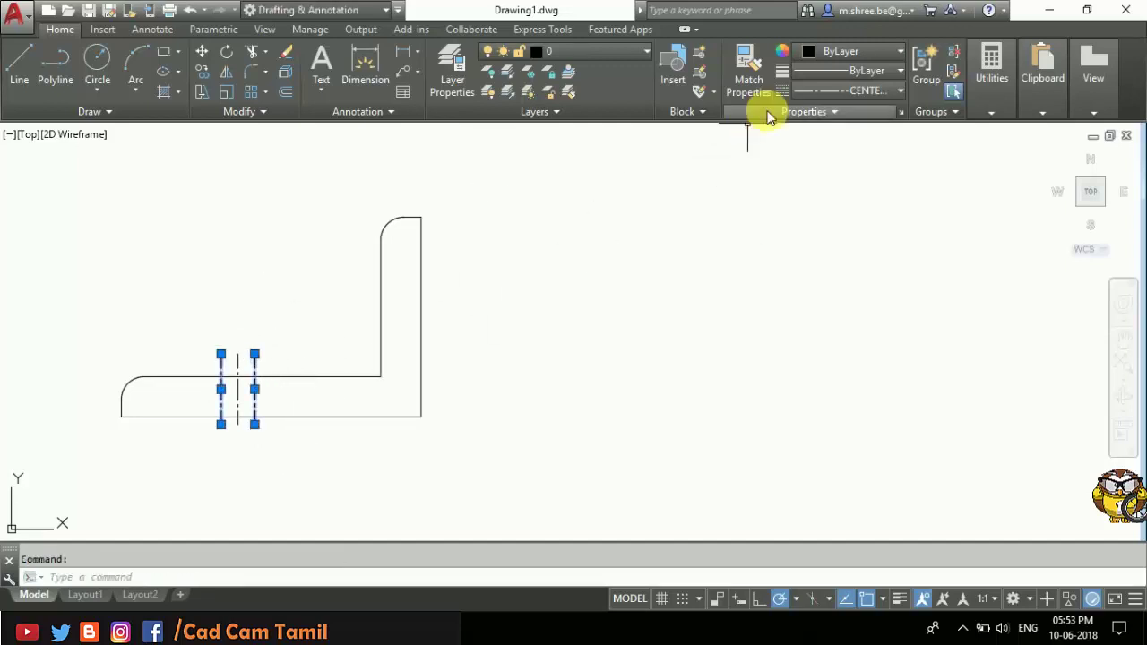
left_click(856, 94)
left_click(845, 110)
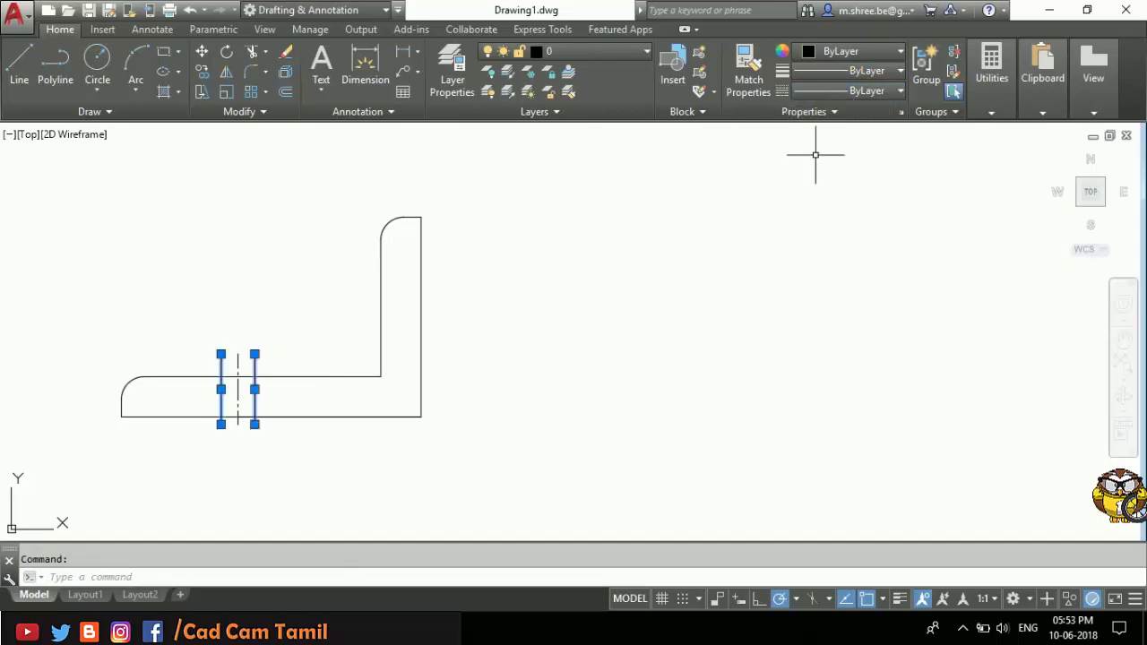
key("Escape")
Step: Trim the hole lines above the base's top edge
left_click(251, 51)
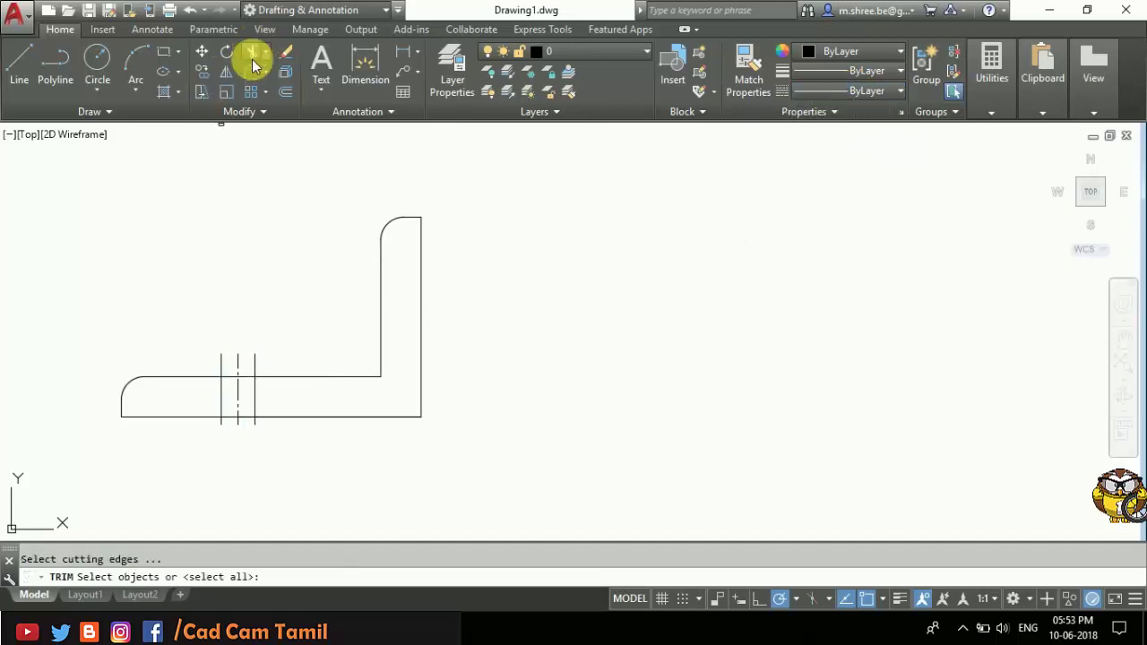
key("Return")
left_click(251, 369)
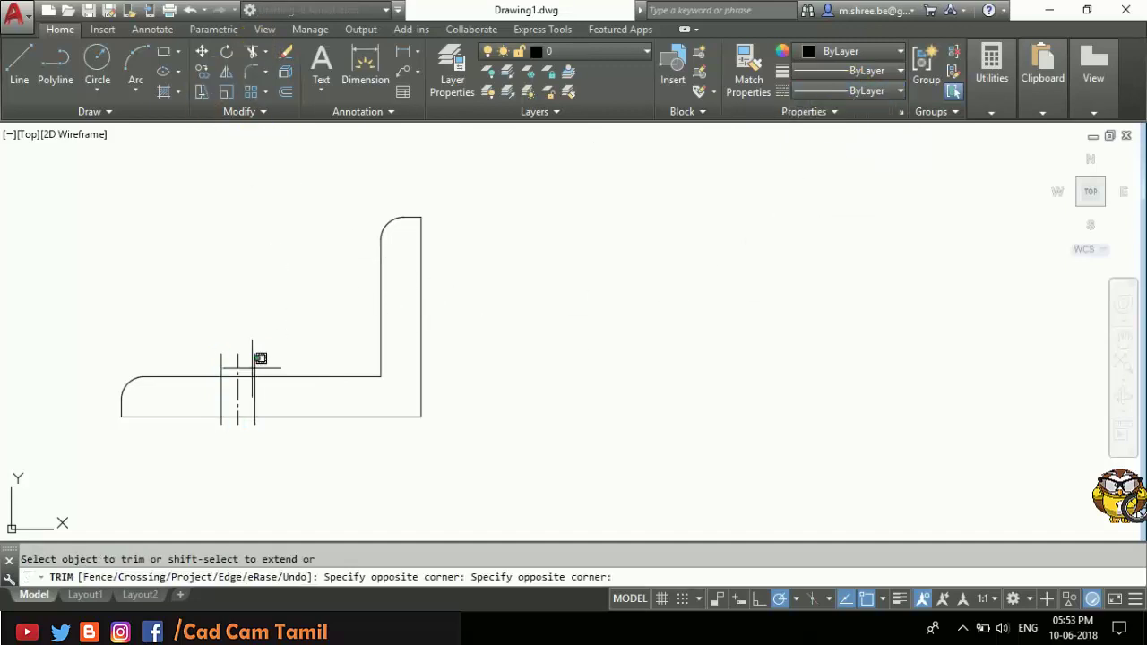
left_click(258, 362)
left_click(220, 357)
scroll(220, 357, "up", 5)
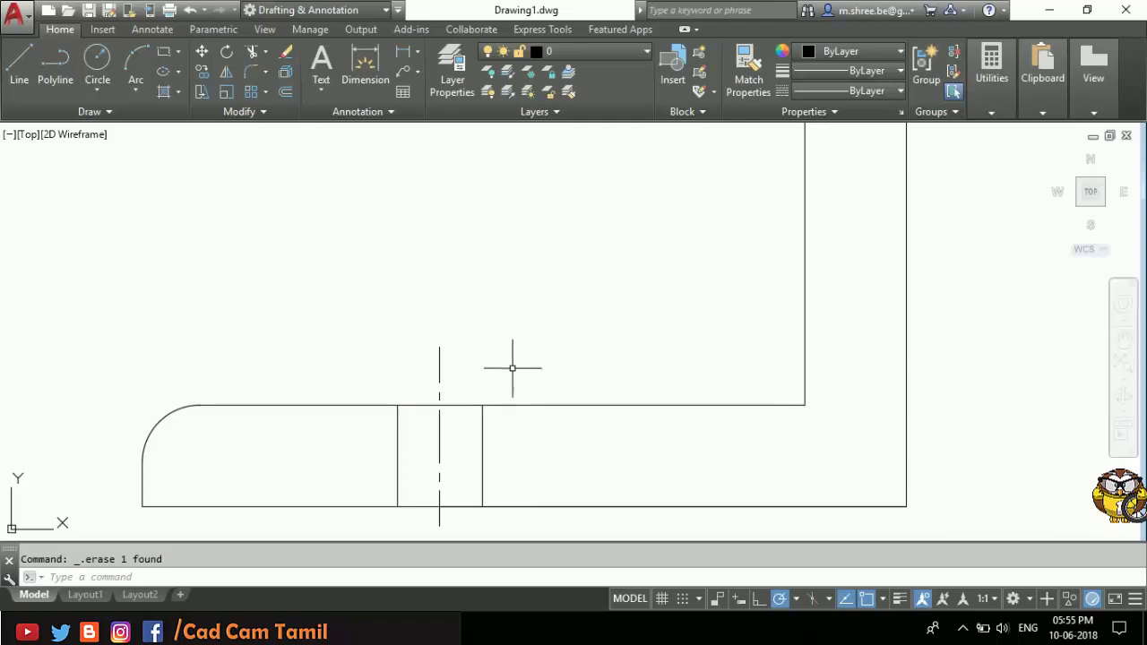
key("alt+Tab")
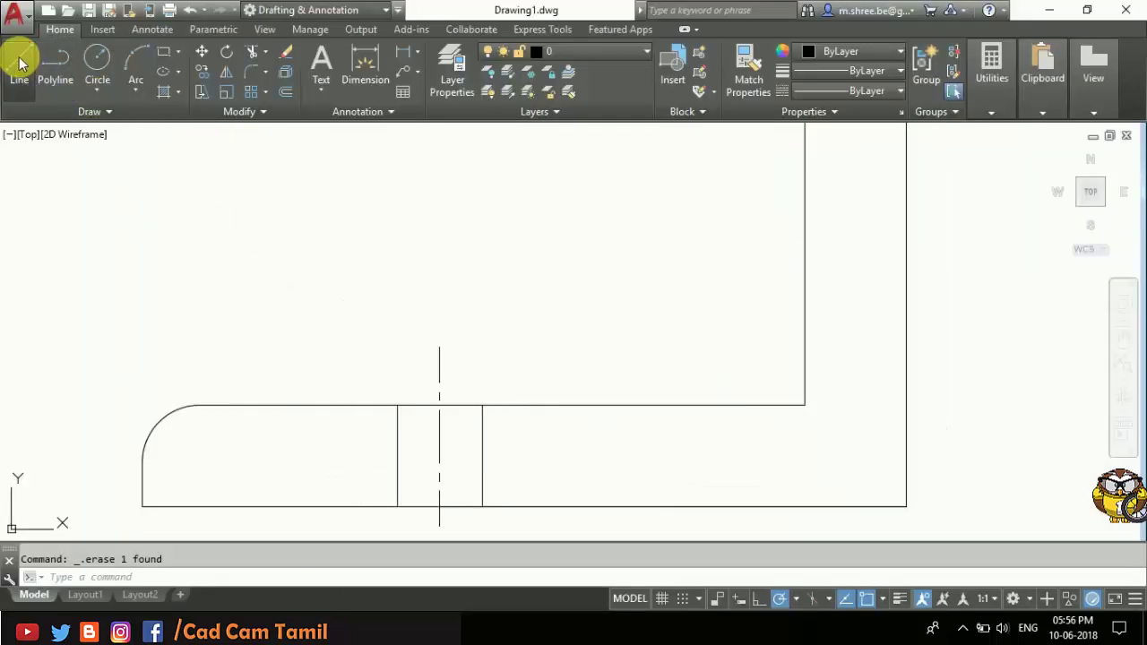
Step: Draw a 48 x 5 washer rectangle on the base's top edge, starting 24 left of centre
left_click(20, 62)
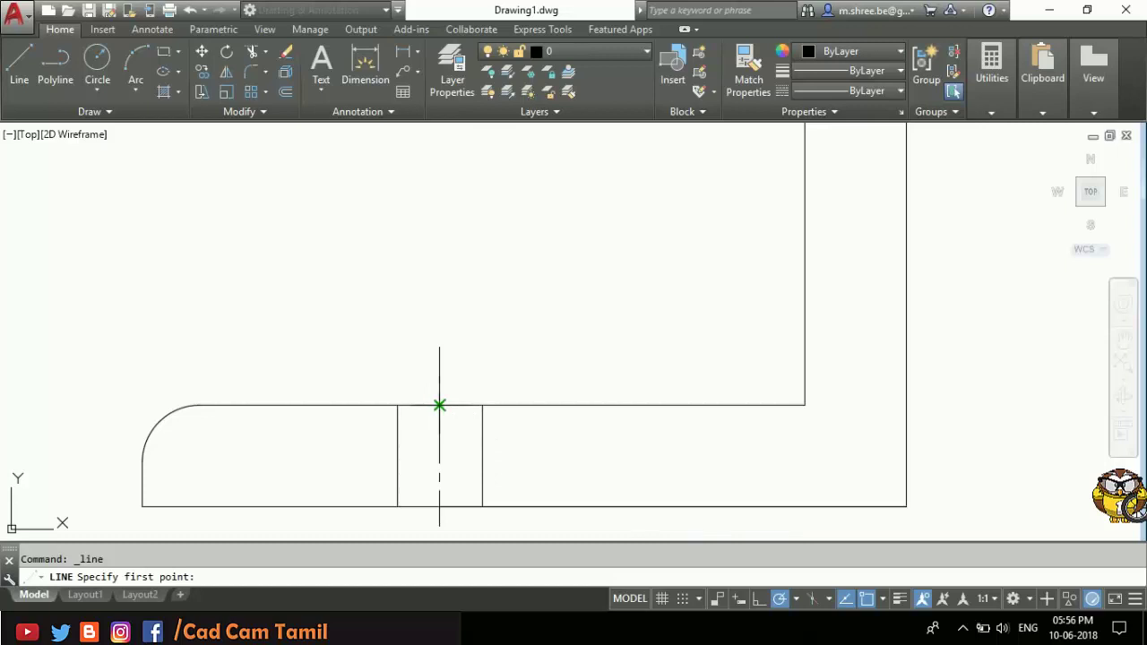
left_click(439, 405)
type("24")
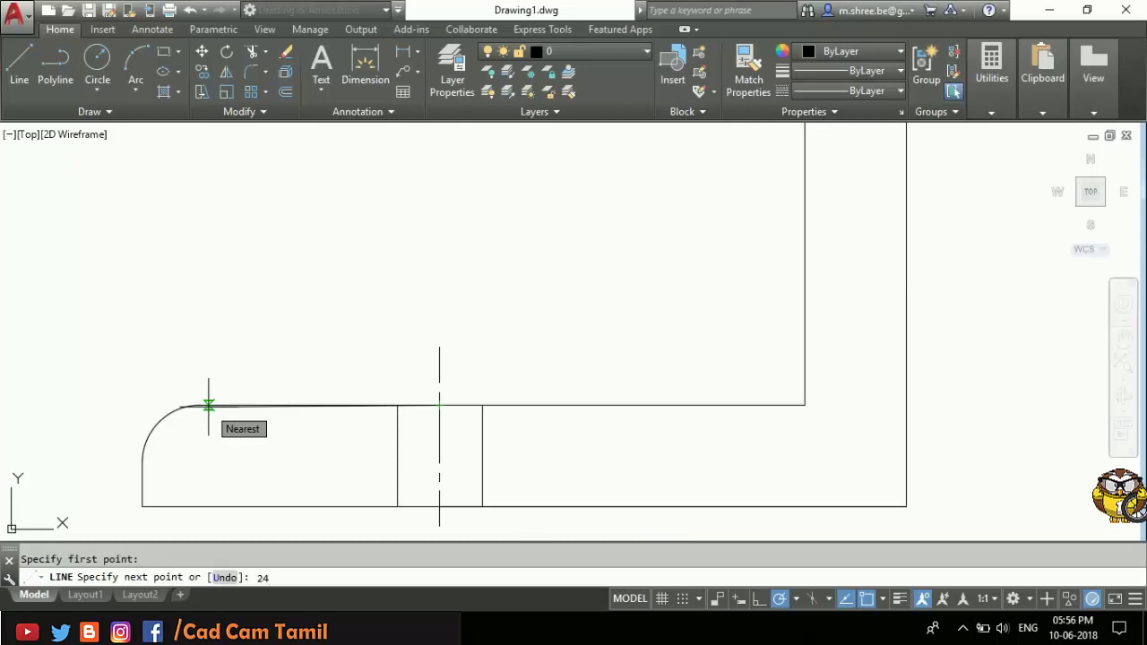
key("Return")
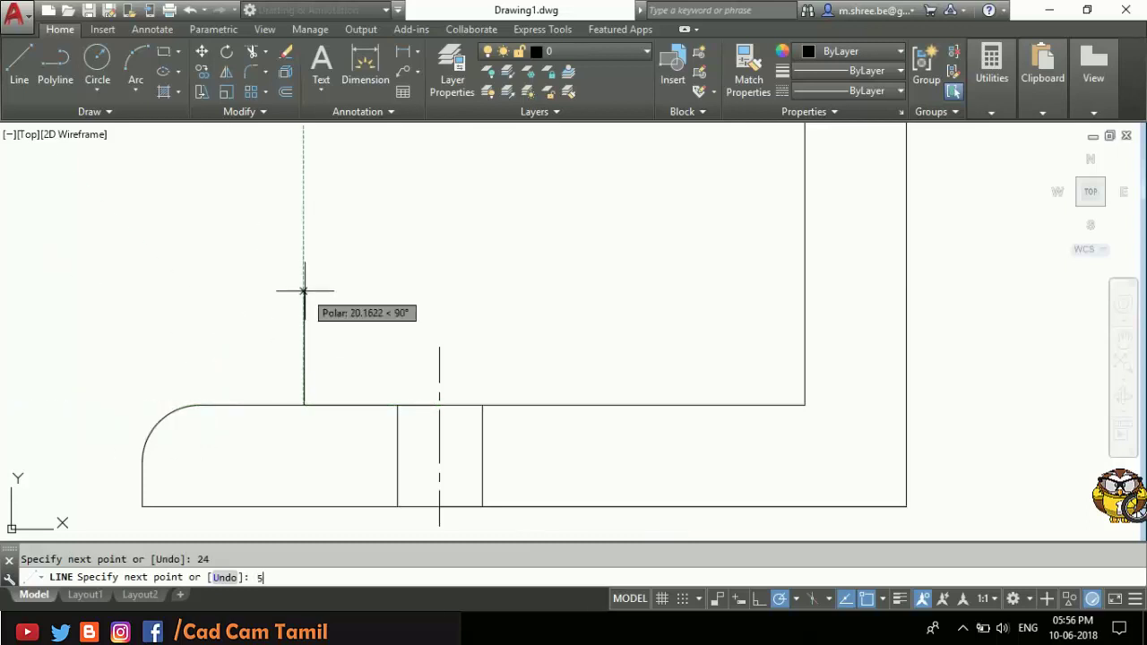
key("Return")
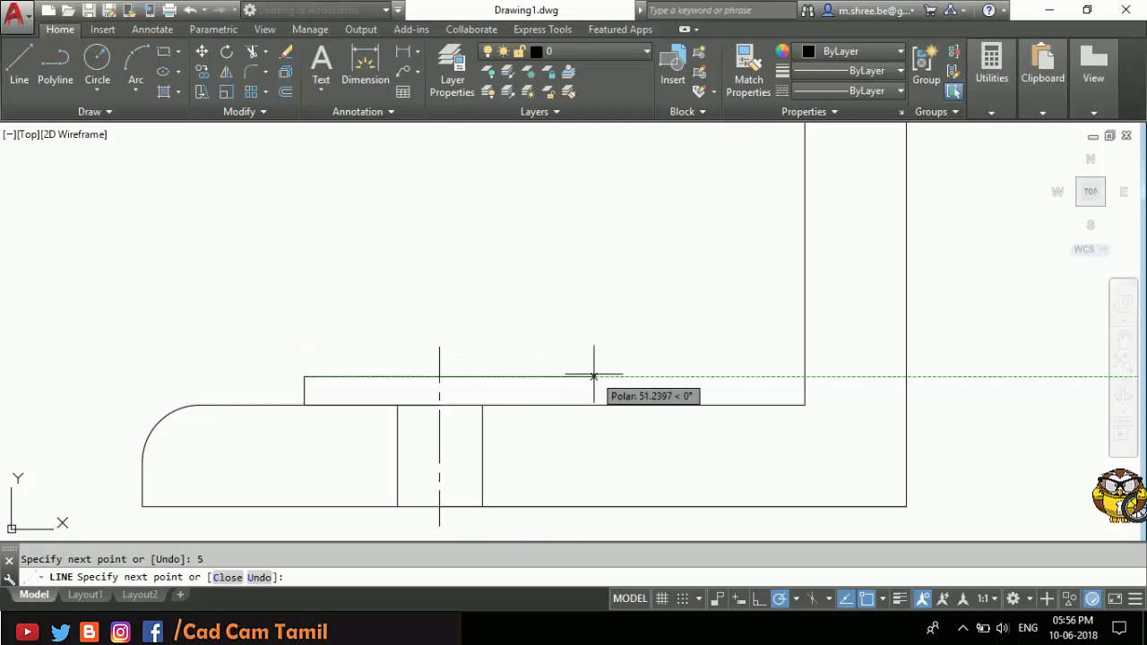
type("48")
key("Return")
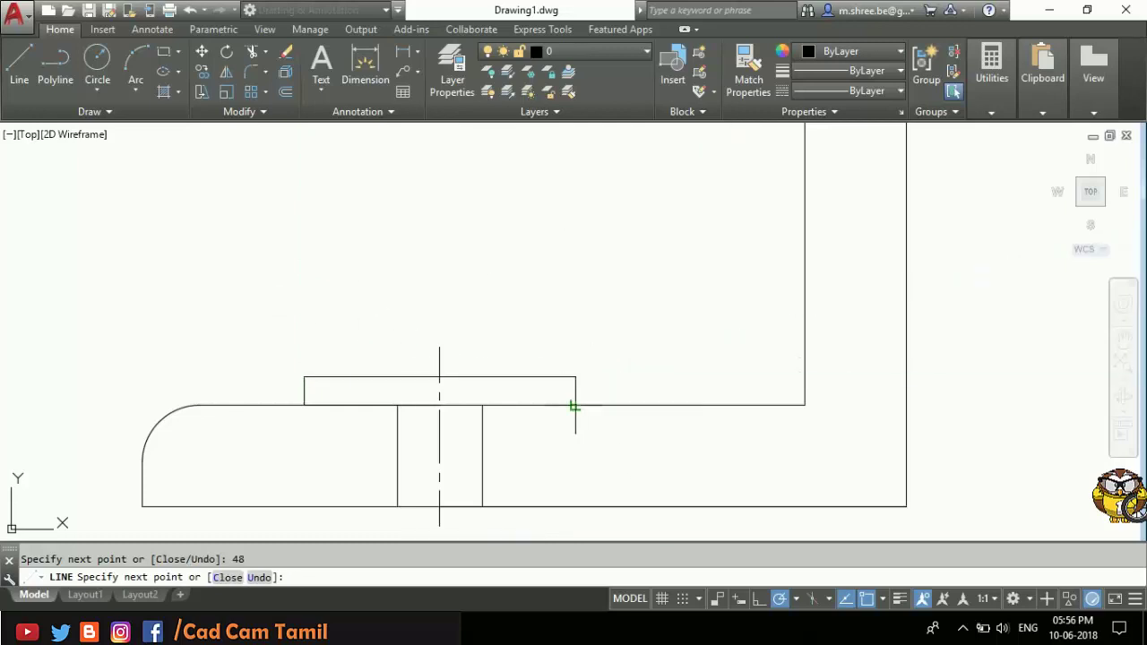
left_click(575, 405)
key("Return")
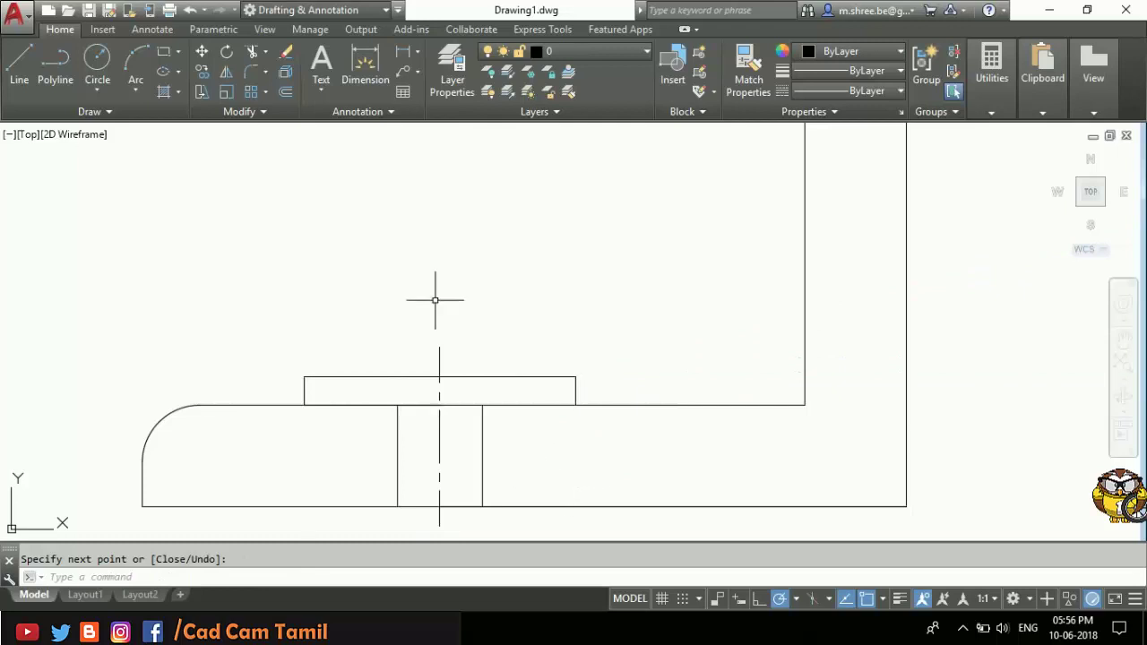
left_click(251, 72)
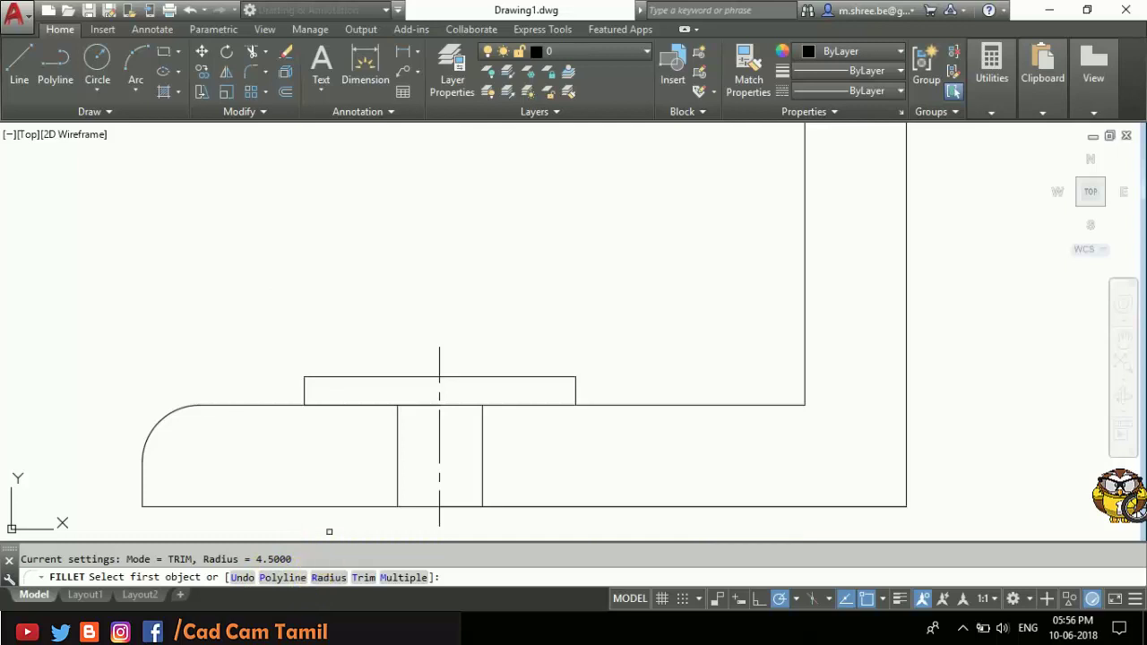
Step: Fillet the washer's left joint at R4.5 and extend the top edge to the bracket corner
key("Return")
key("Return")
left_click(303, 391)
left_click(278, 403)
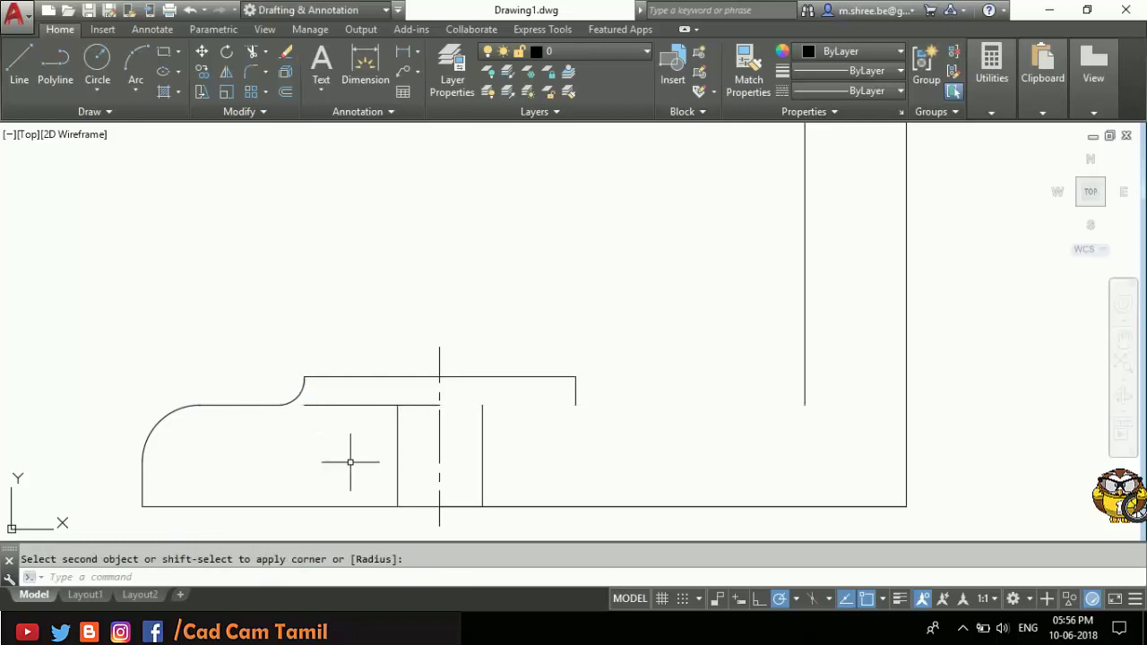
key("Return")
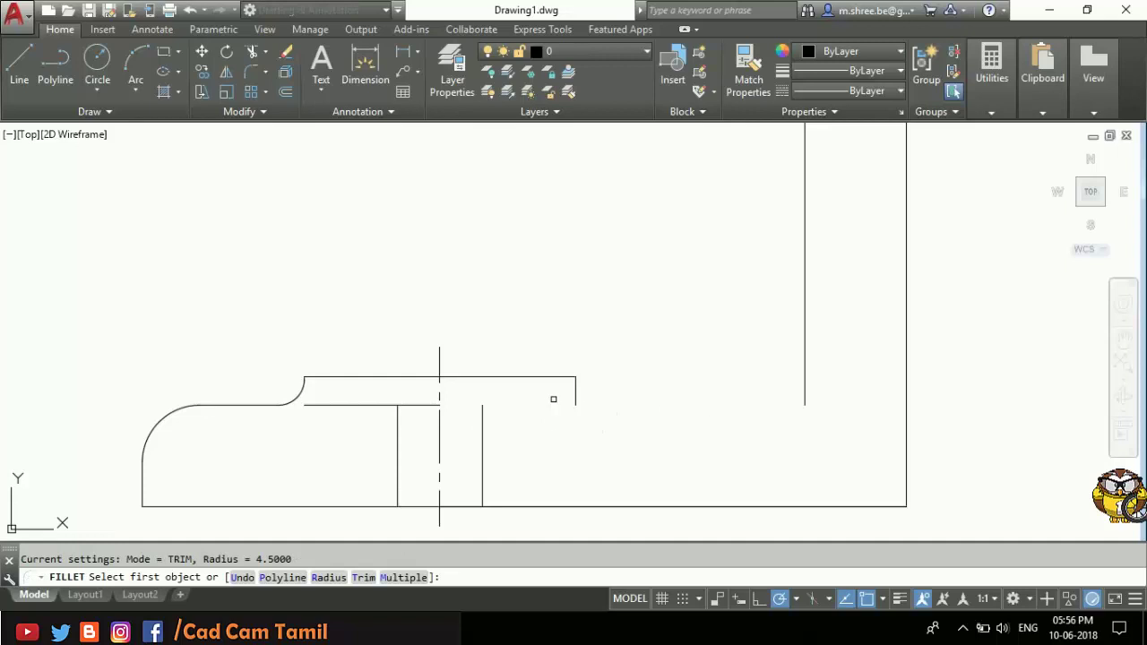
key("Escape")
left_click(20, 61)
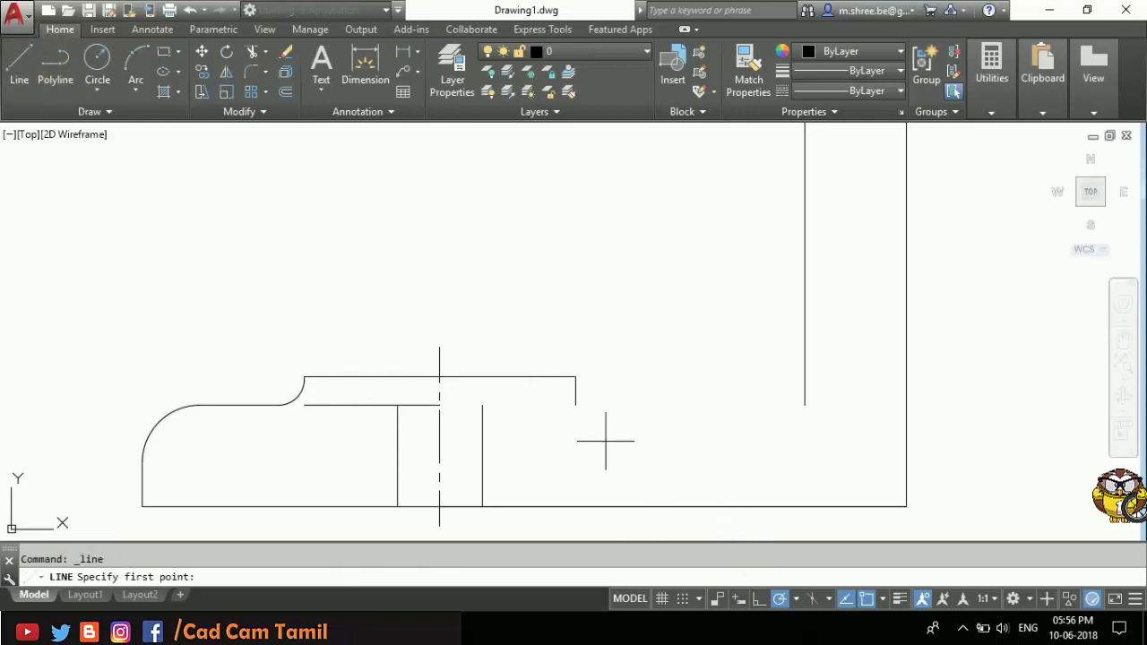
left_click(575, 405)
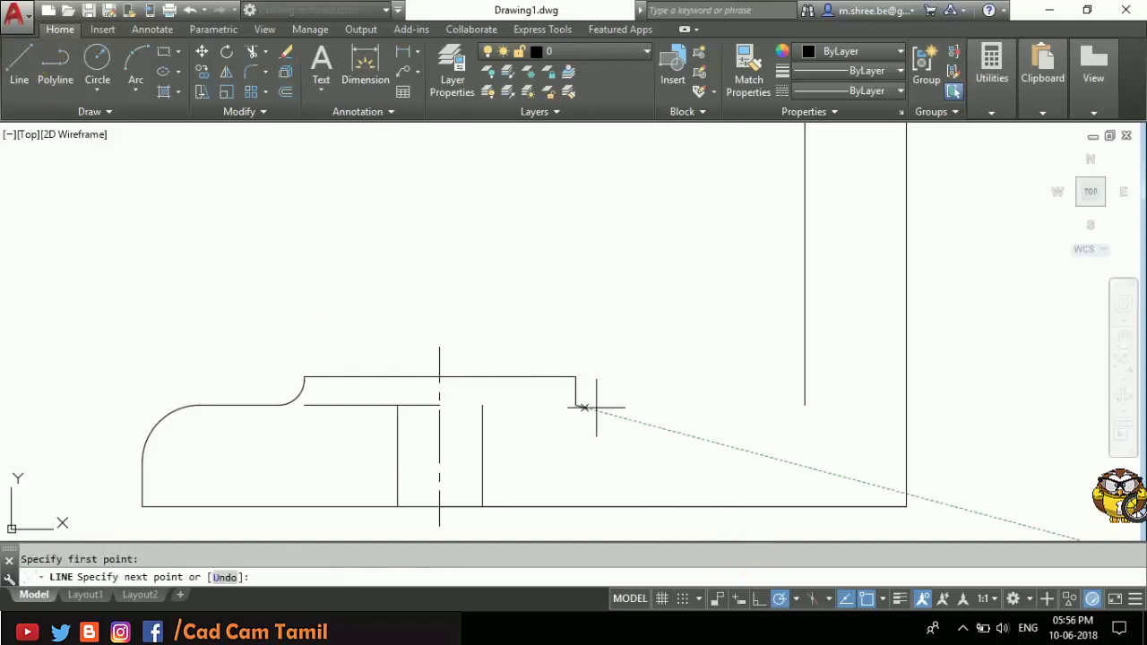
left_click(801, 406)
key("Return")
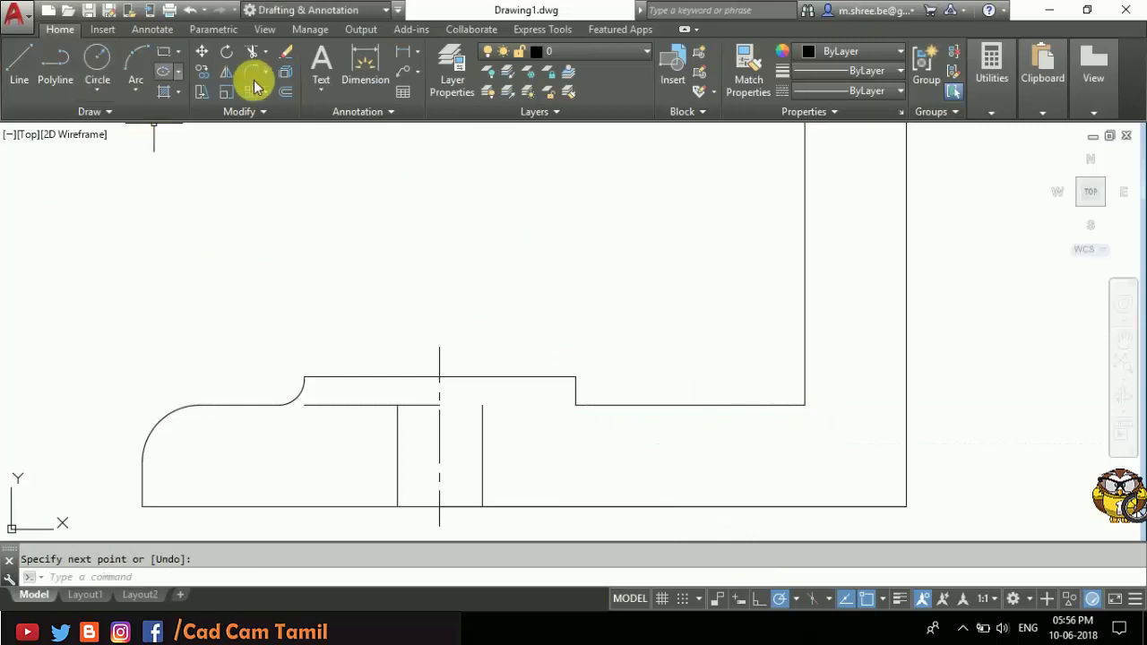
Step: Fillet the washer's right joint at R4.5 and delete the leftover short line
left_click(242, 73)
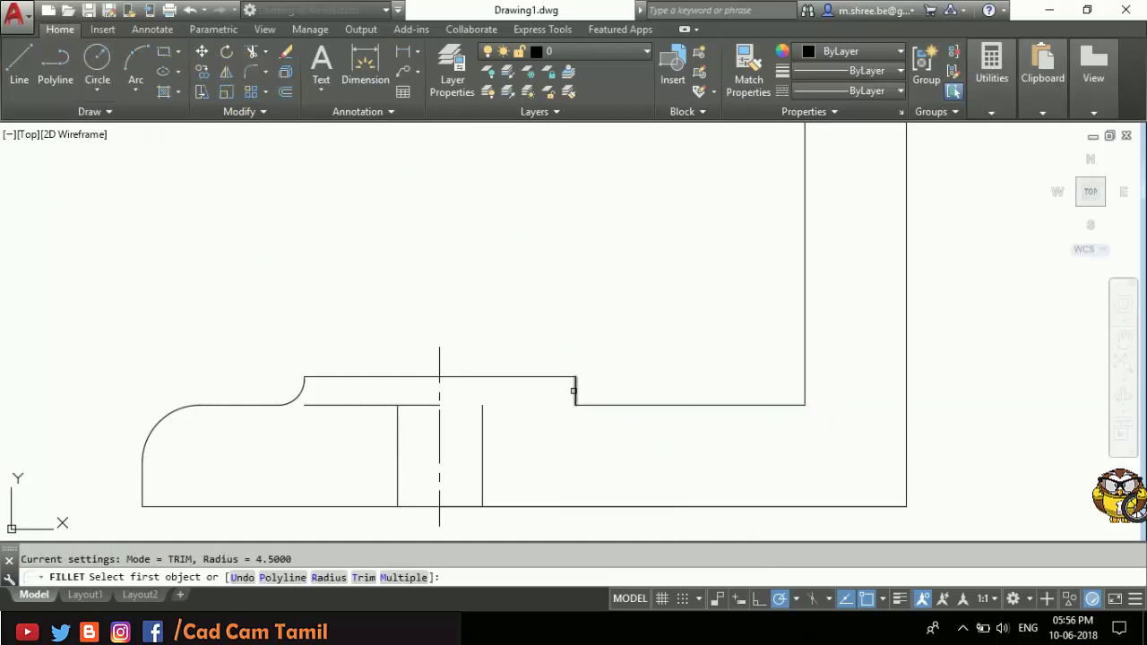
left_click(574, 391)
left_click(607, 406)
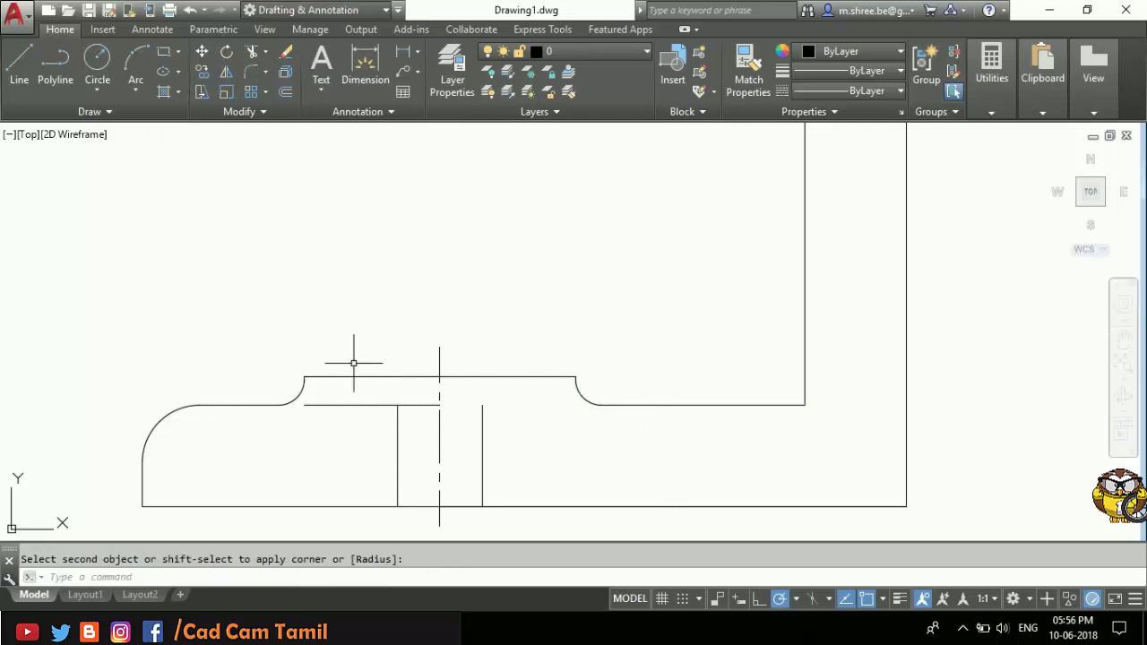
key("Escape")
left_click(320, 405)
key("Delete")
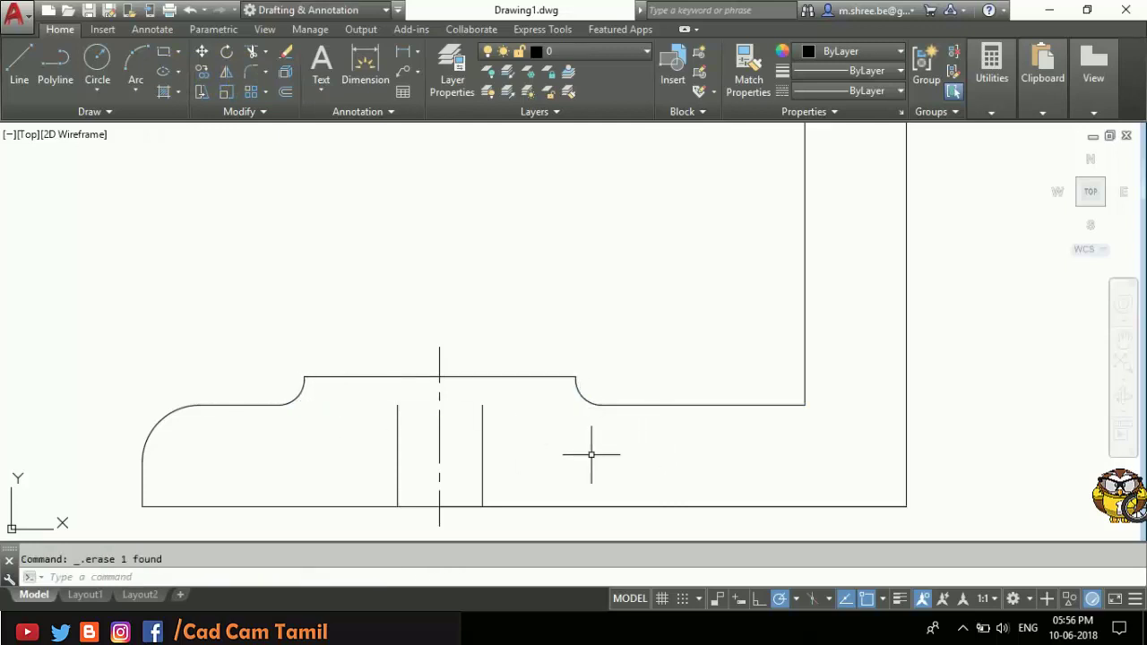
Step: Draw the washer's bottom line between the two fillets and check the reference
left_click(22, 58)
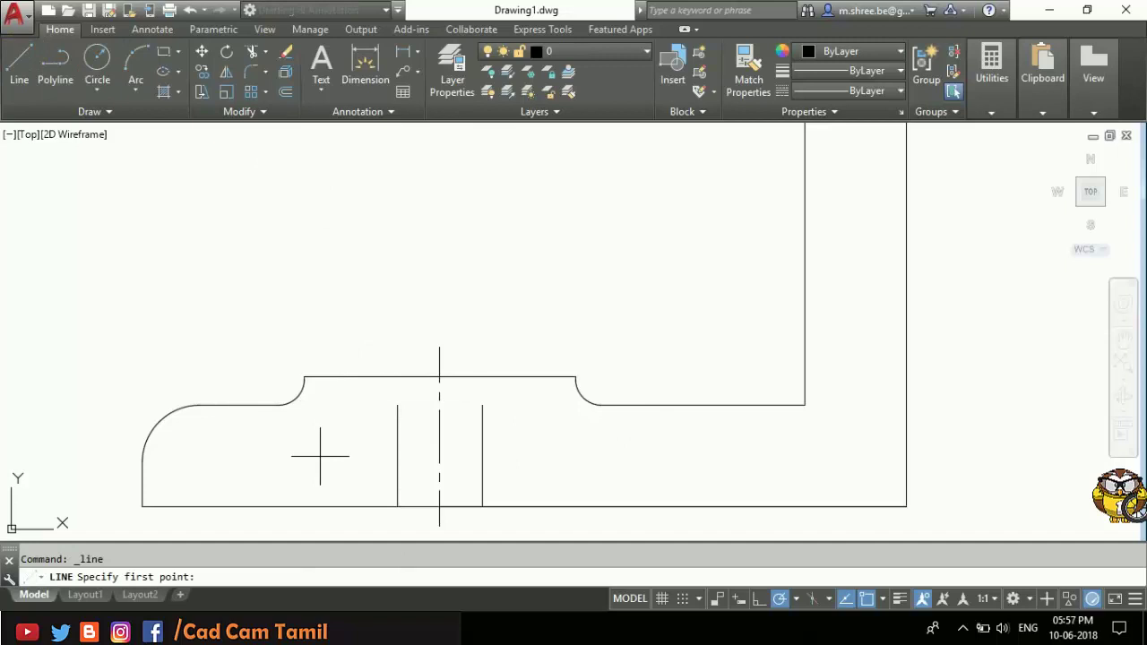
left_click(277, 405)
left_click(601, 405)
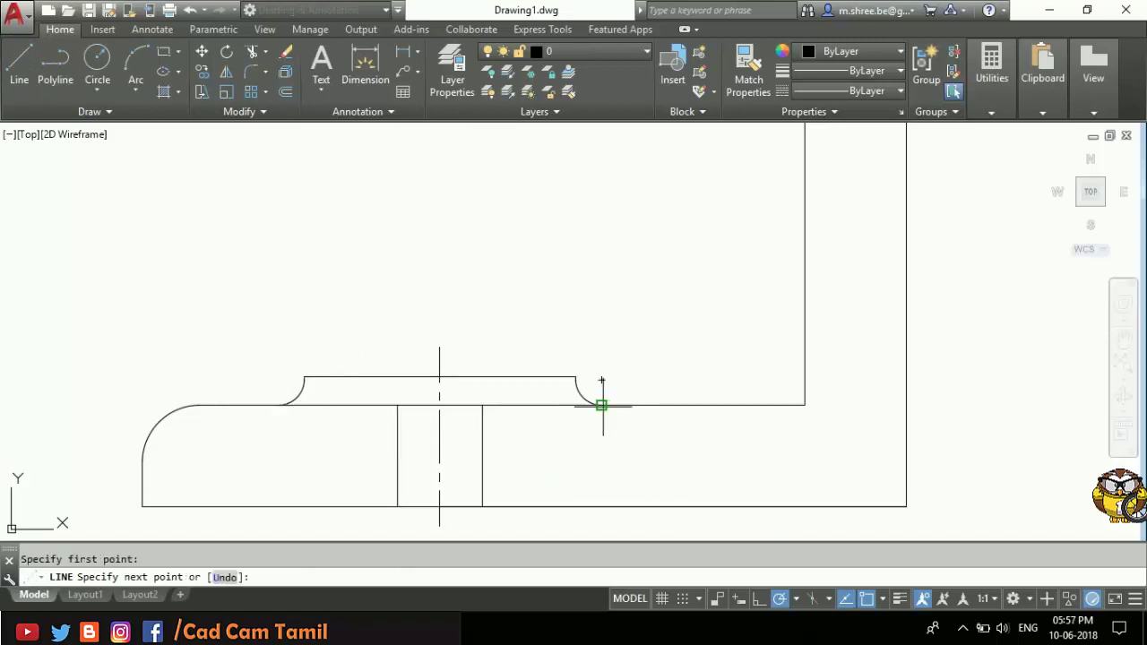
key("Return")
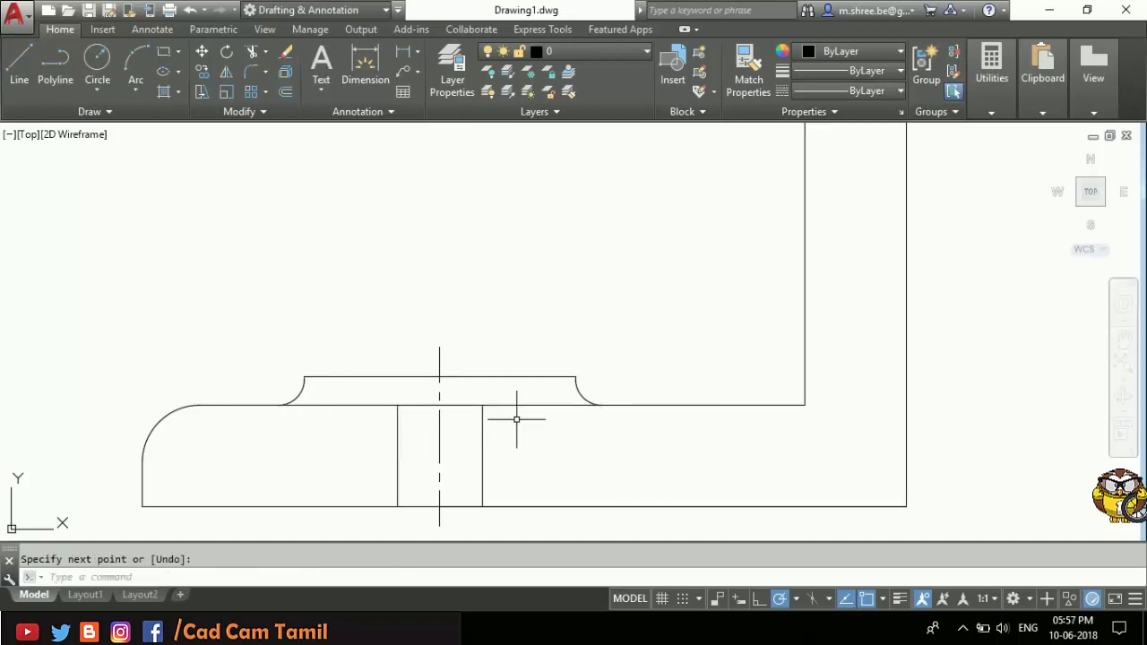
left_click(400, 575)
left_click(135, 627)
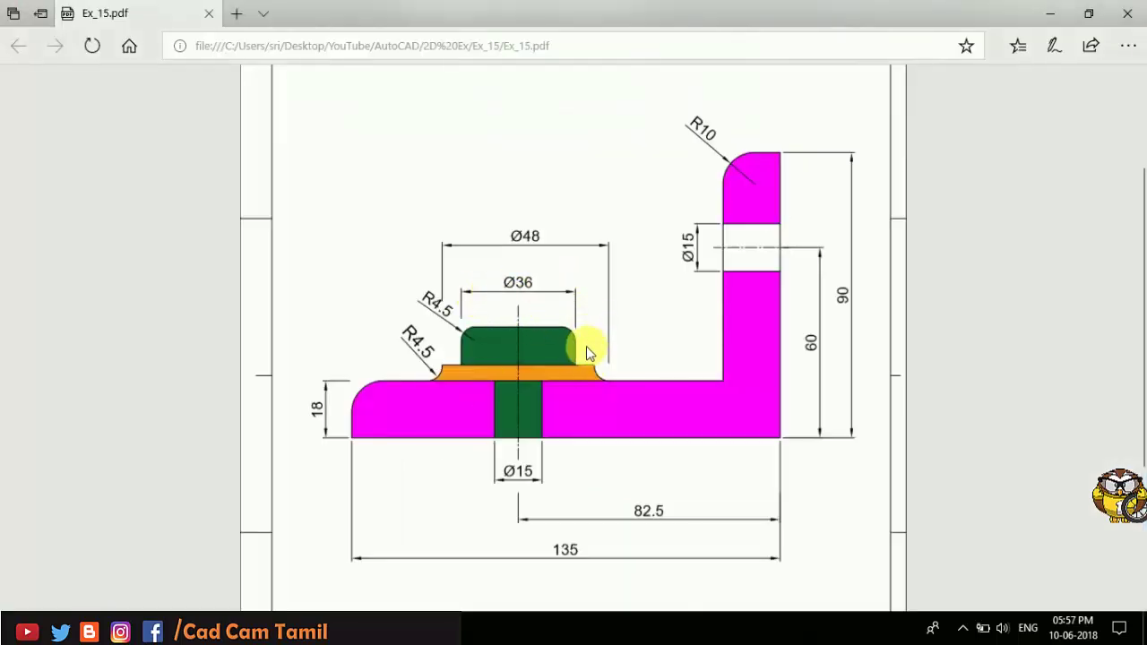
Step: Draw the 36-long, 12-tall bolt-head rectangle on the washer, centred on the centre line
key("alt+Tab")
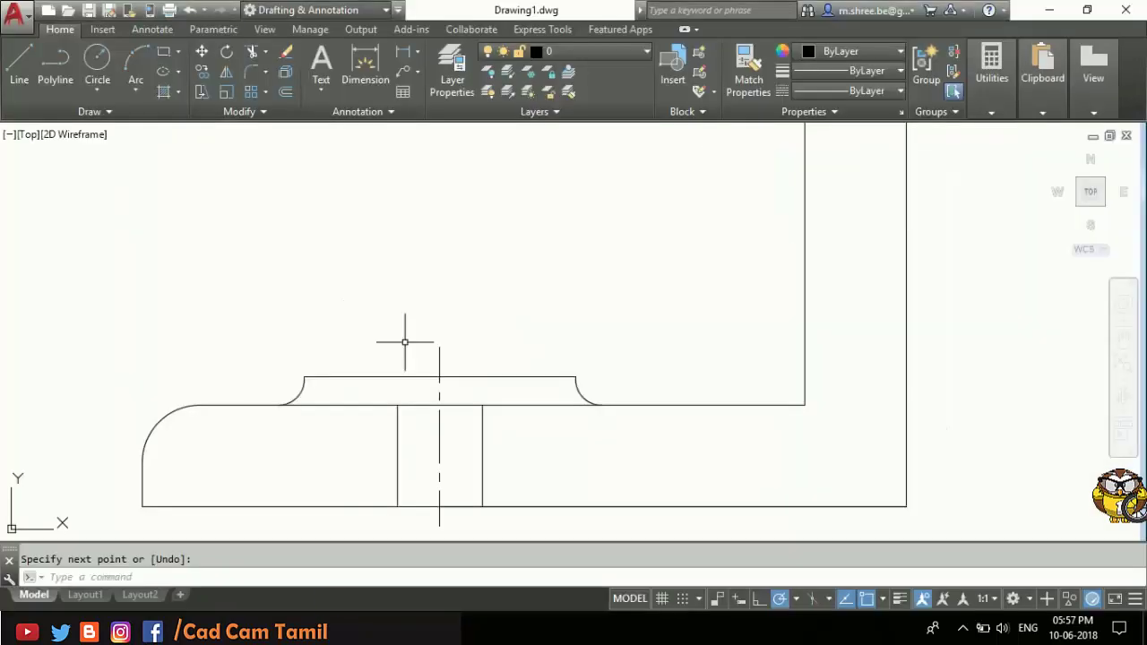
left_click(19, 63)
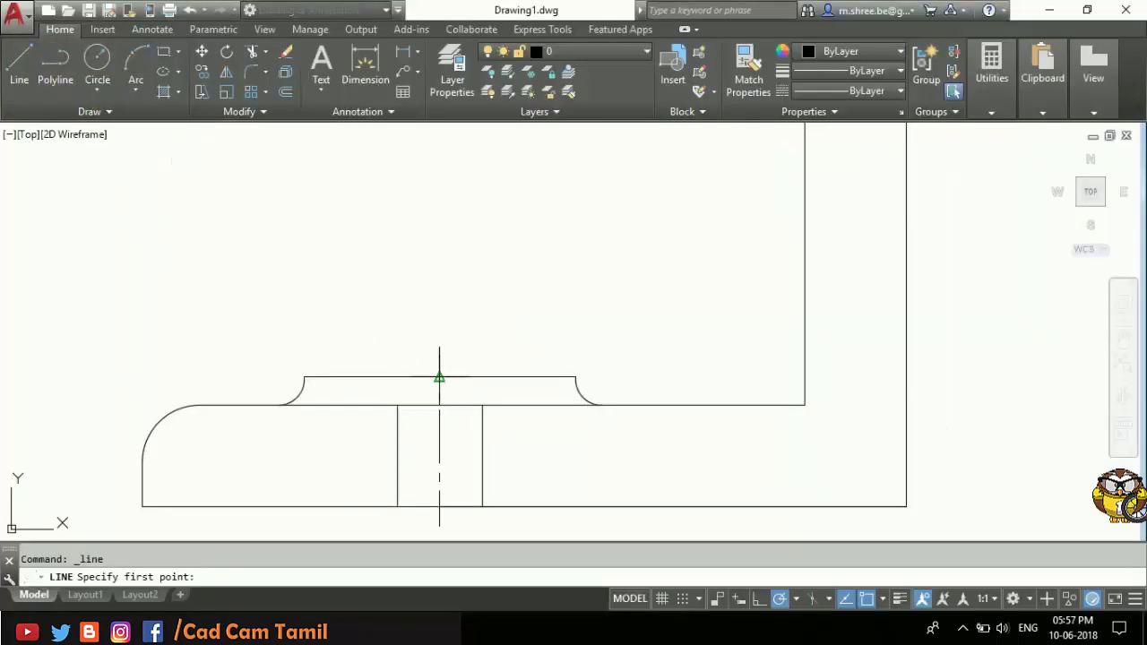
left_click(439, 377)
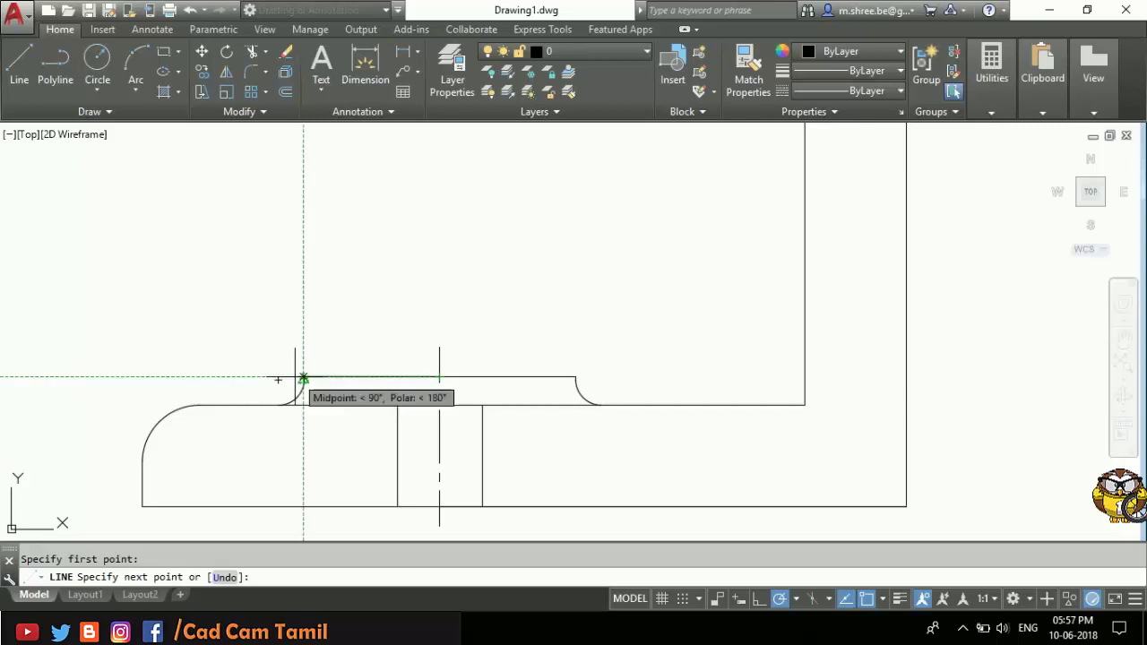
key("Return")
key("Return")
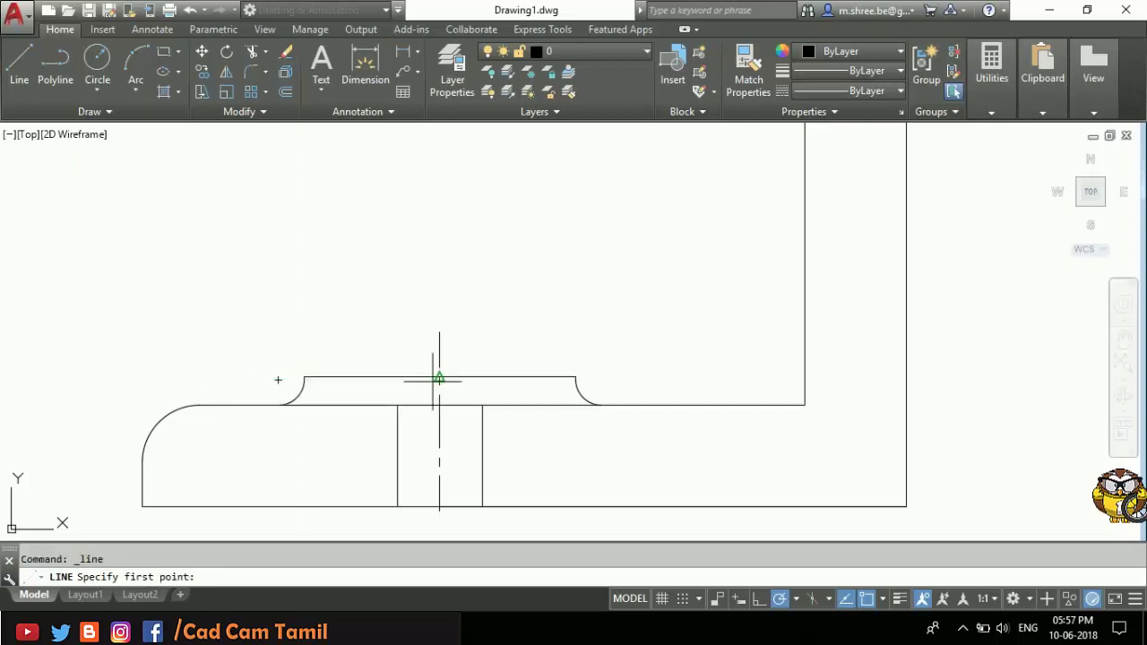
scroll(439, 378, "up", 4)
left_click(439, 374)
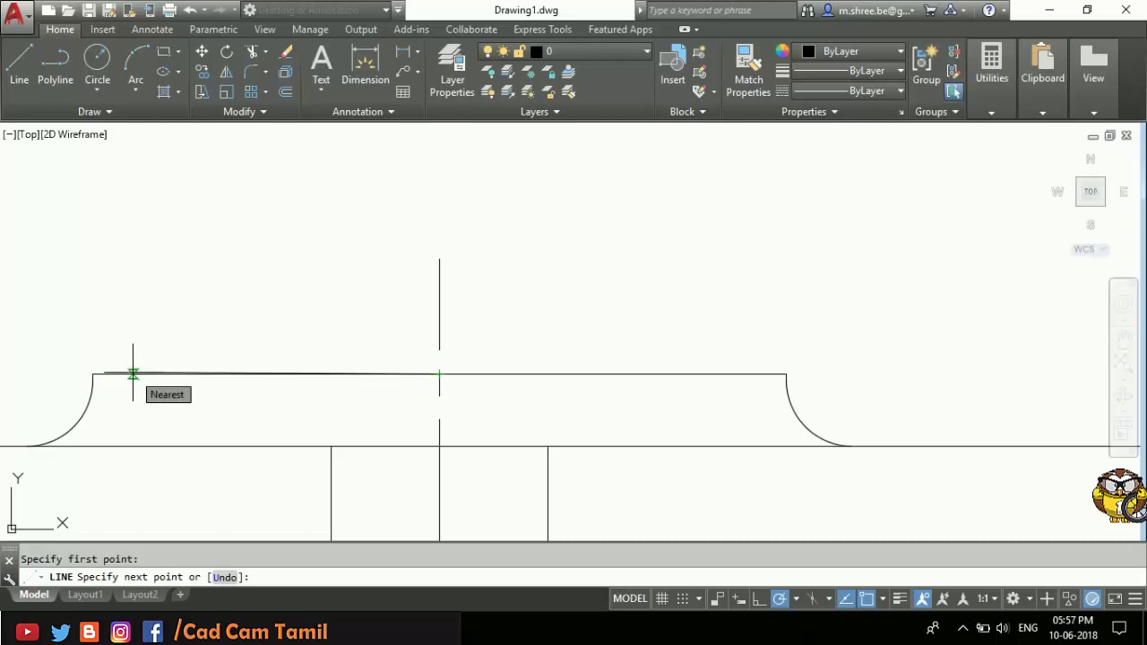
type("19")
key("Return")
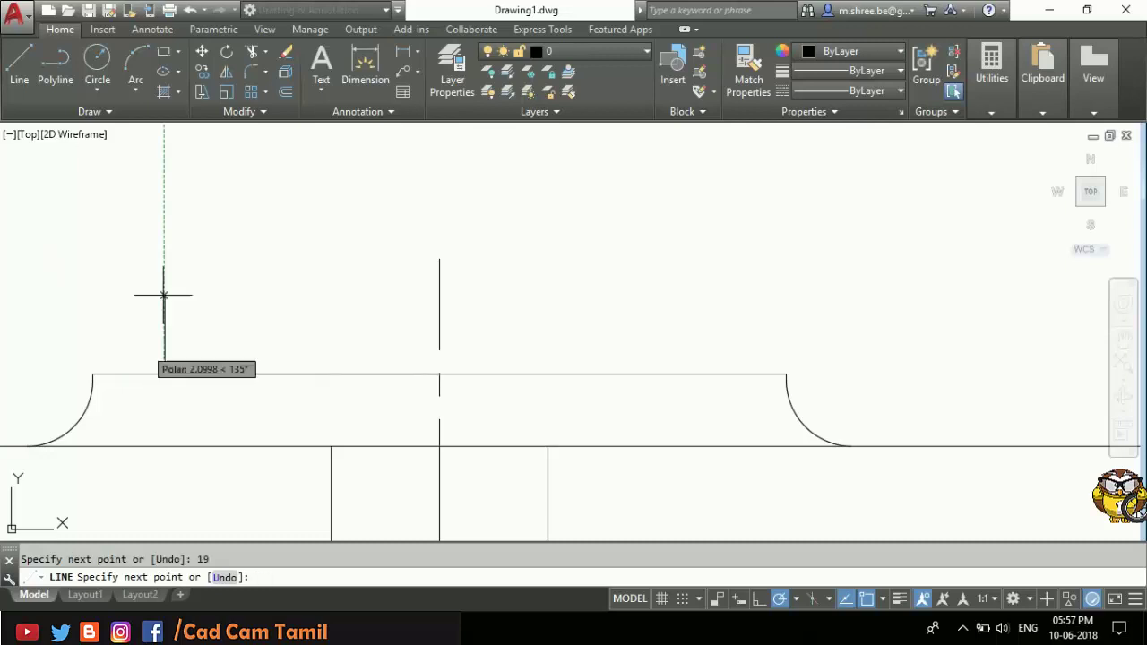
type("12")
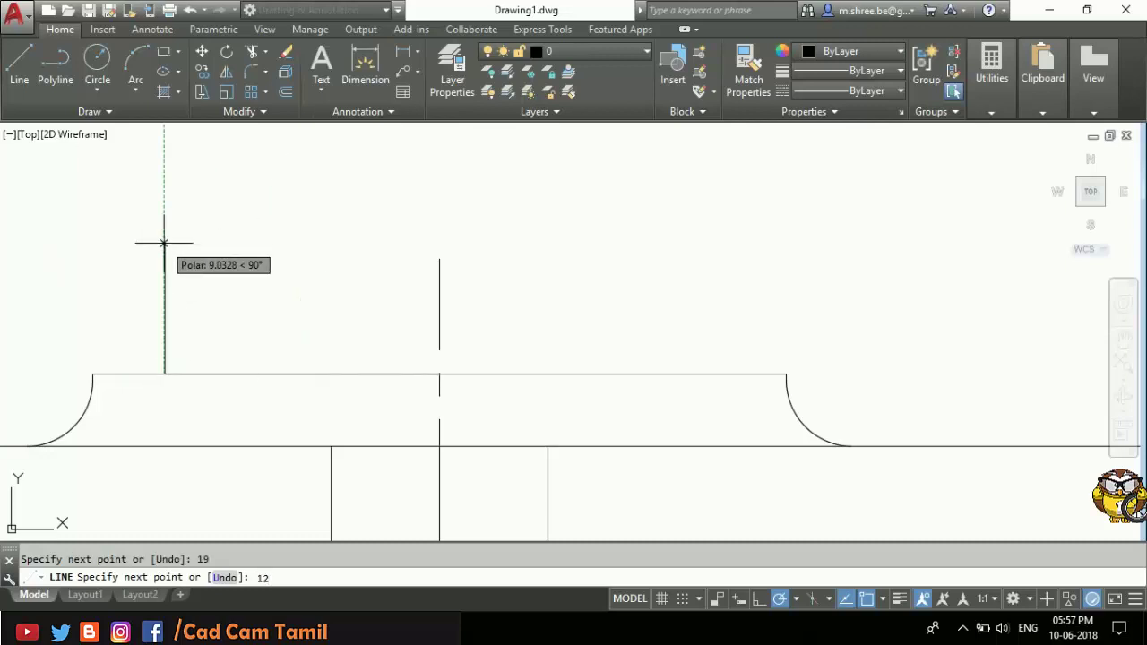
key("Return")
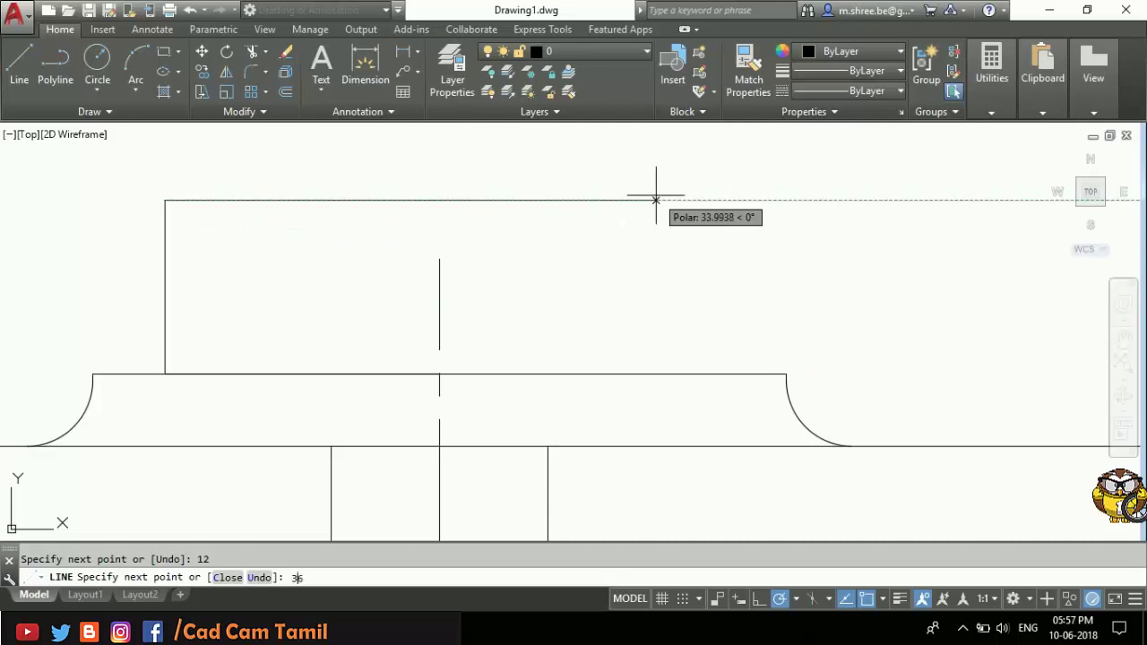
key("Return")
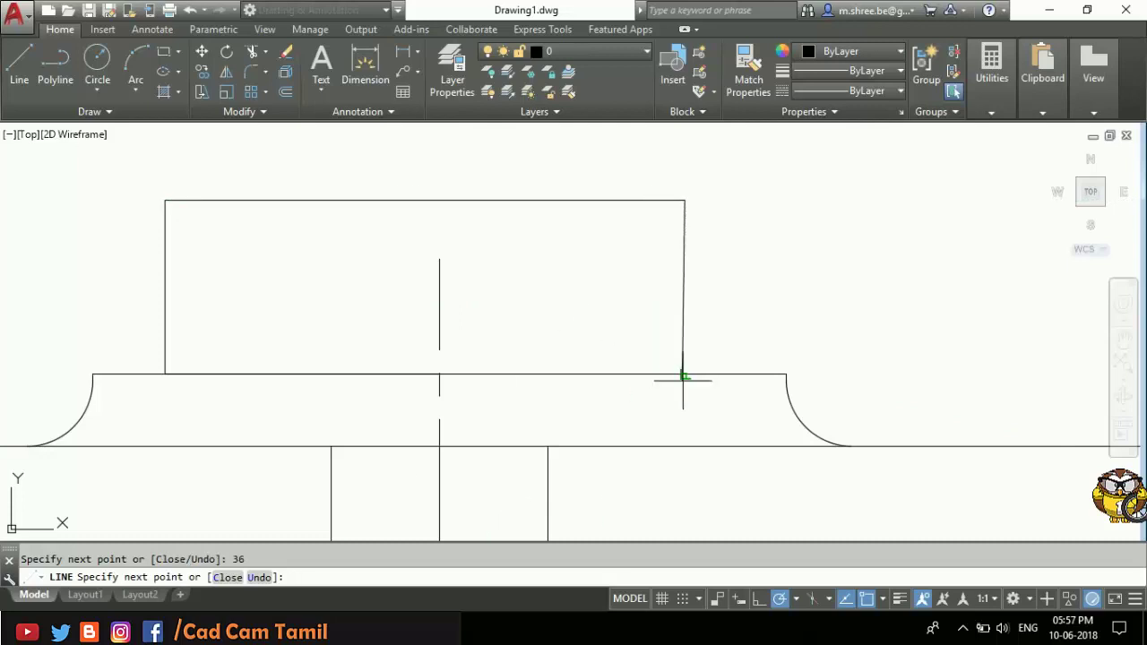
left_click(684, 374)
key("Return")
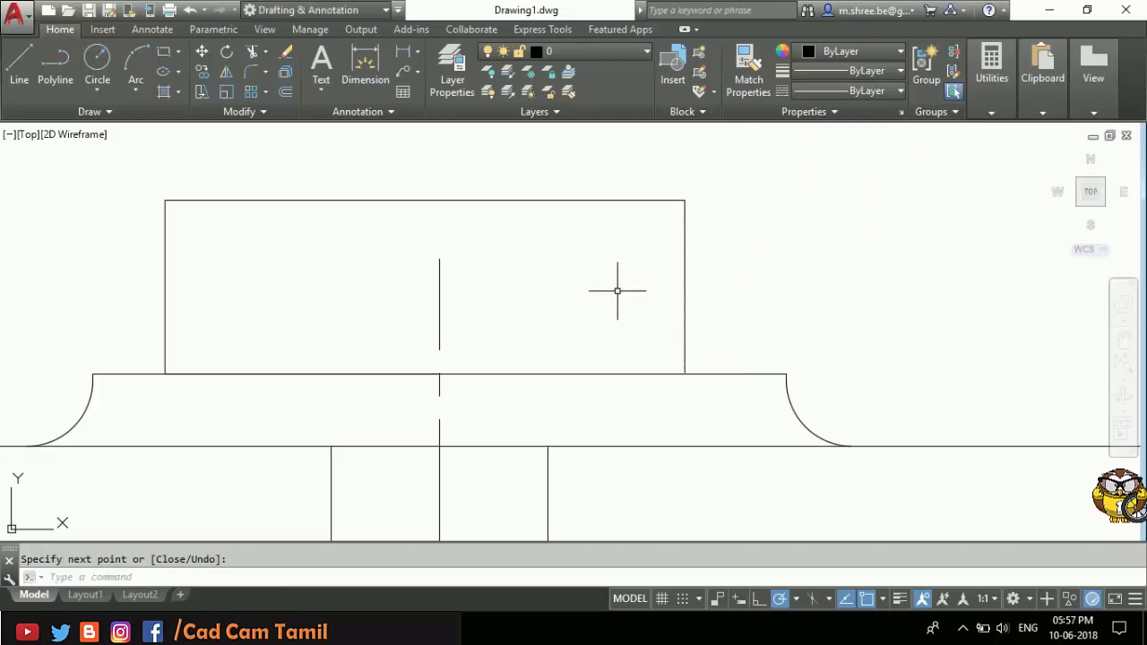
scroll(616, 290, "down", 2)
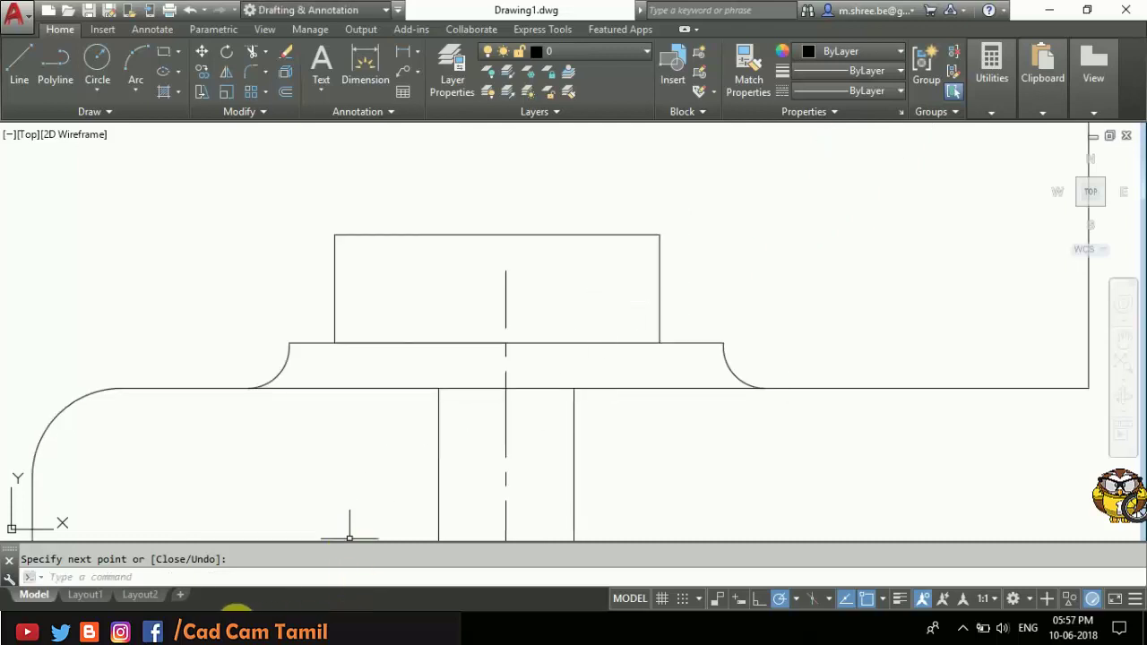
key("alt+Tab")
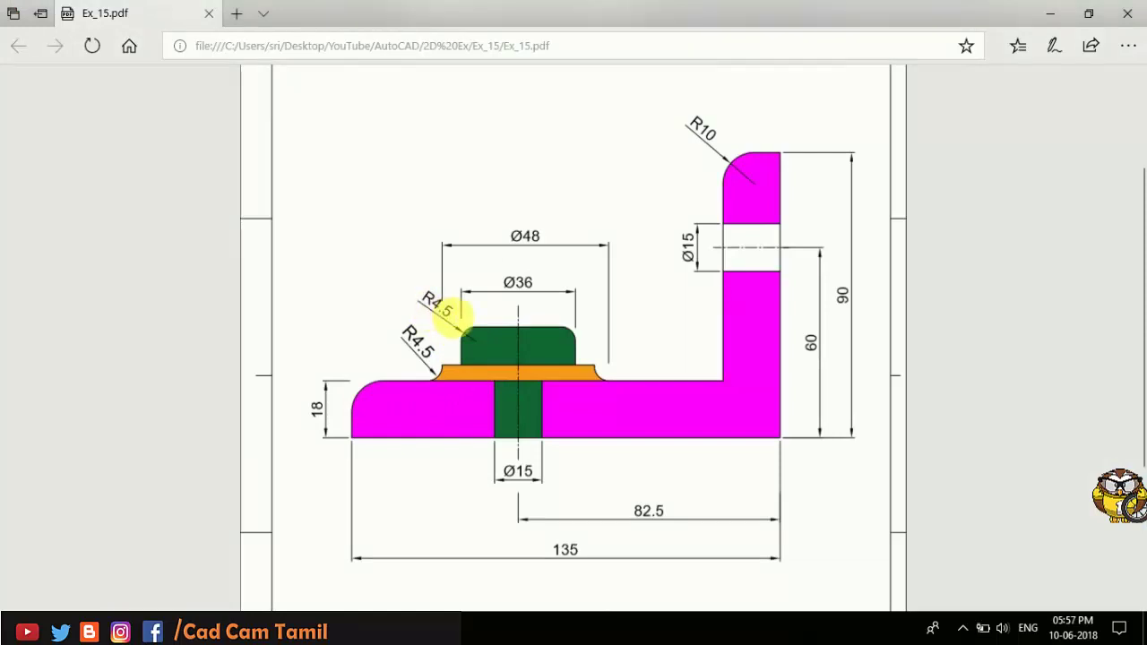
key("alt+Tab")
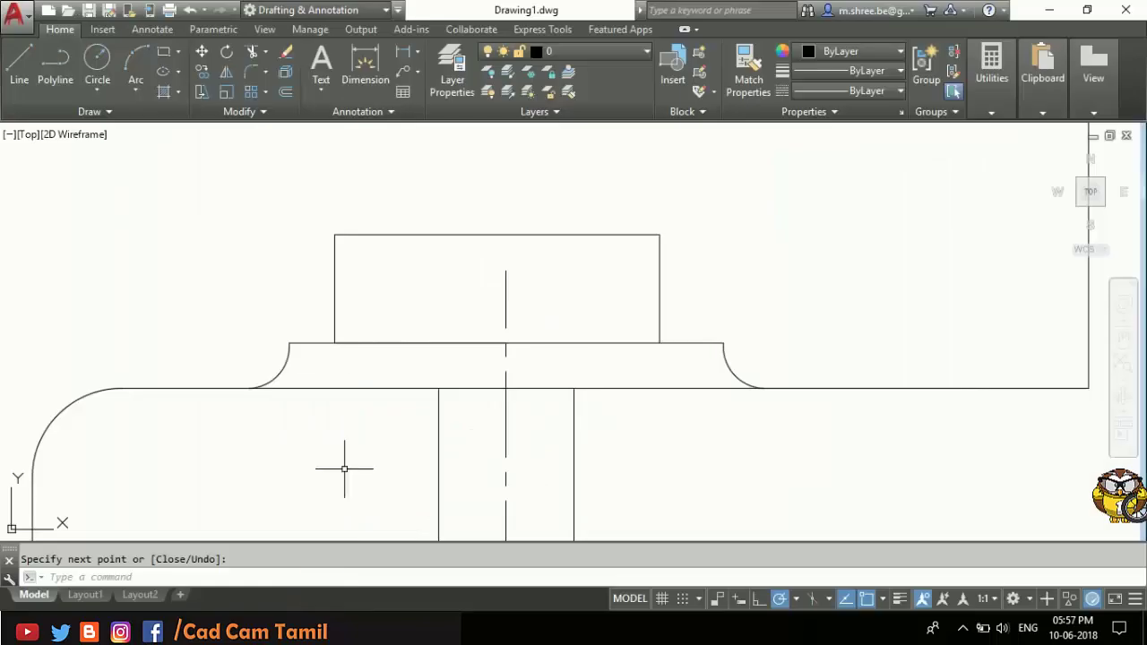
Step: Round the bolt head's top-left and top-right corners with R4.5 fillets, then zoom out to show the bracket
left_click(250, 75)
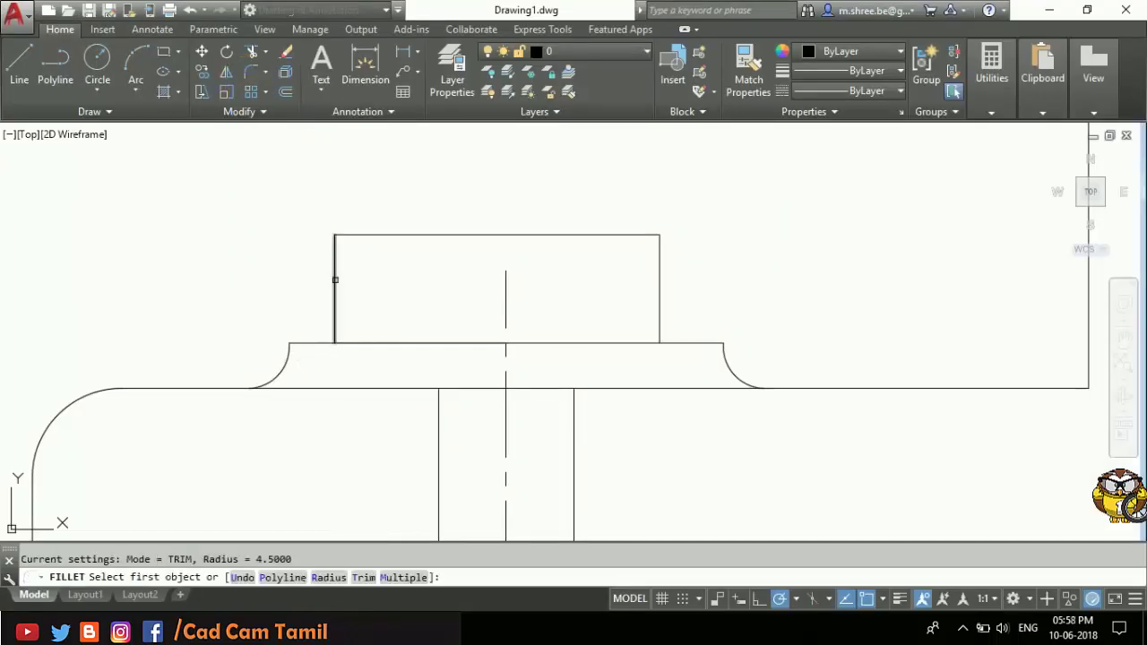
left_click(336, 279)
left_click(353, 234)
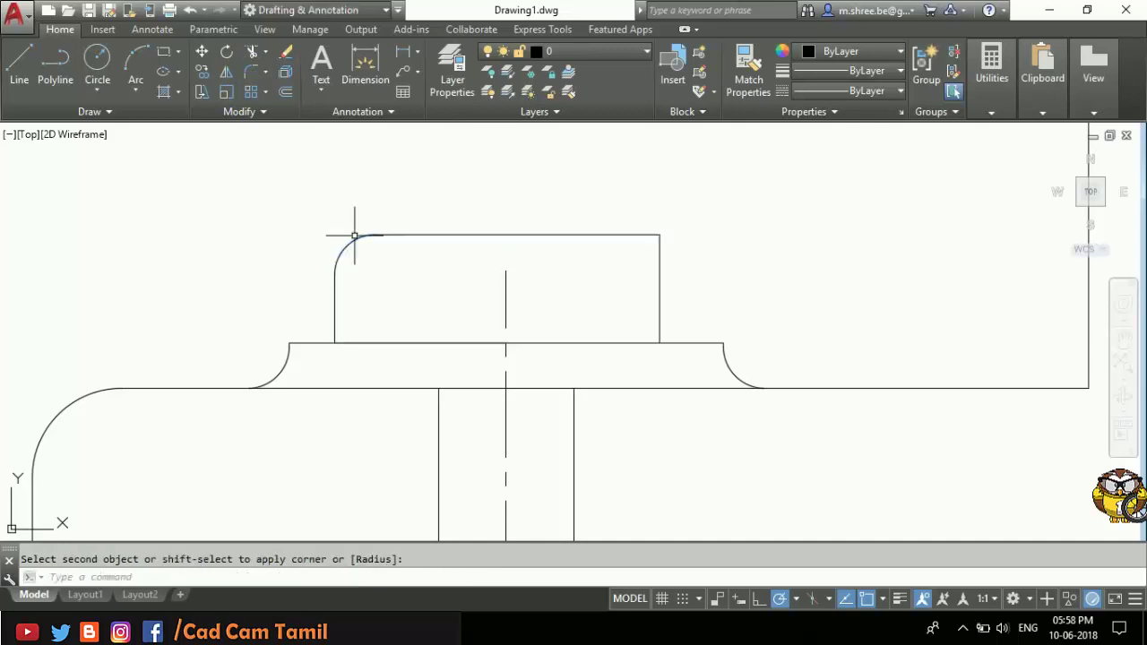
key("Return")
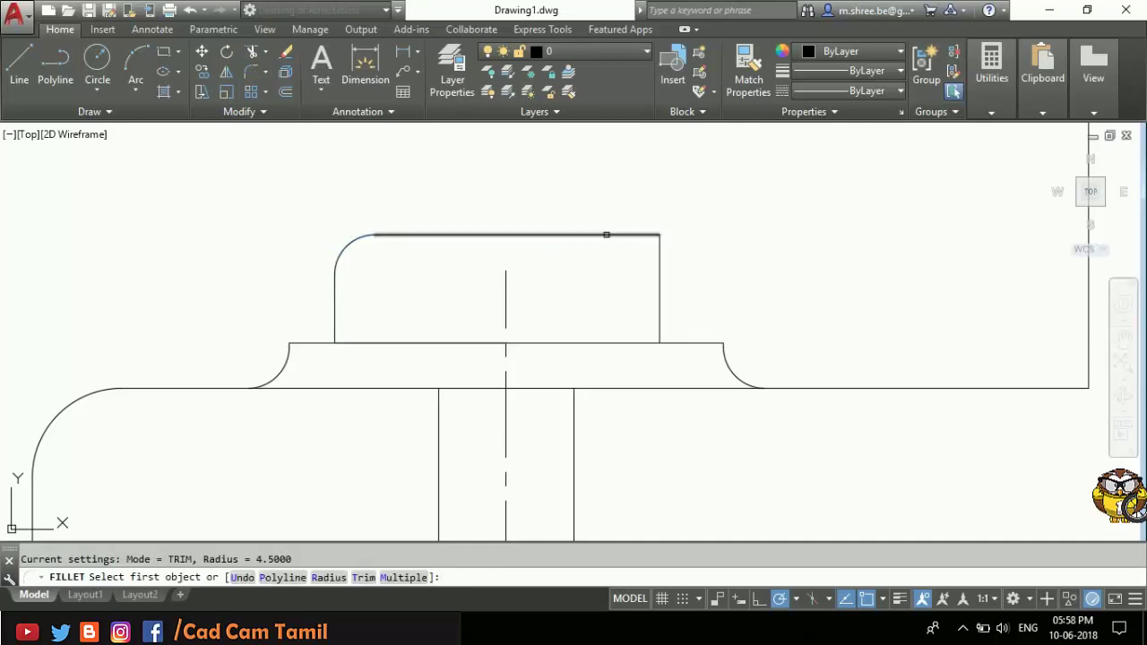
left_click(606, 235)
left_click(659, 272)
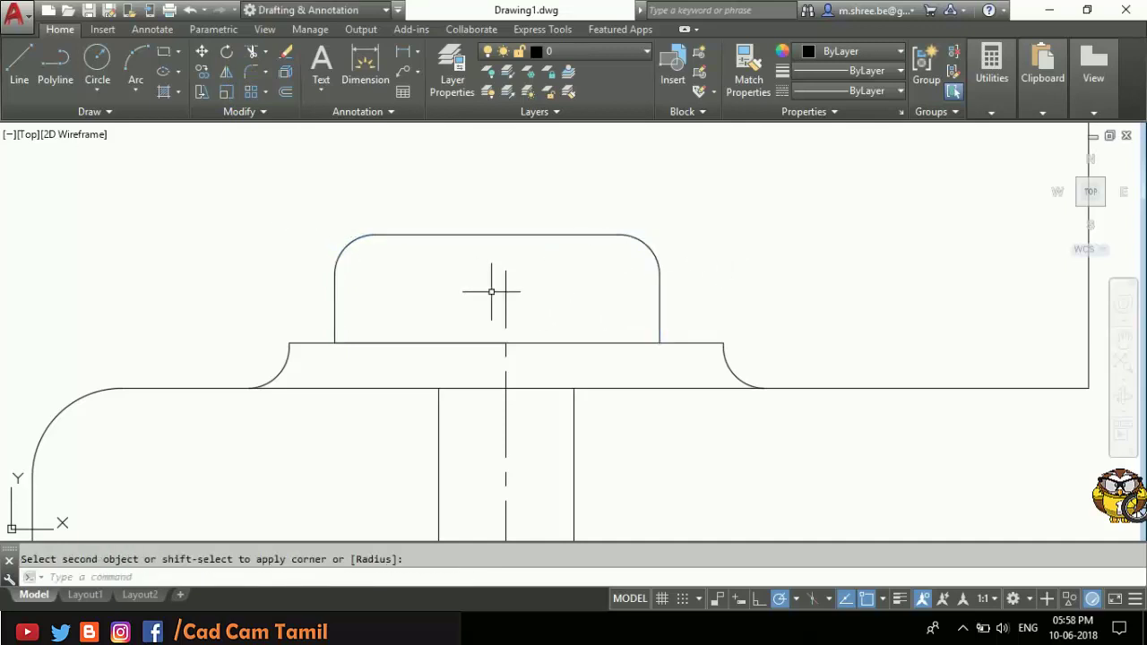
scroll(443, 251, "down", 4)
scroll(448, 358, "down", 2)
scroll(514, 339, "down", 2)
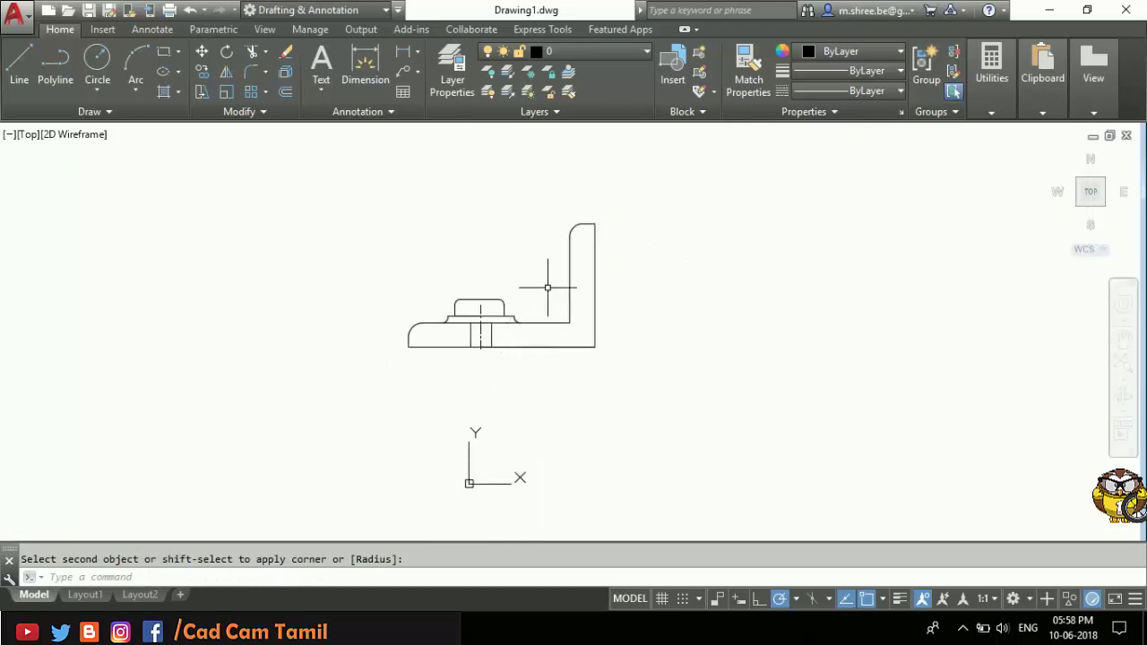
scroll(555, 211, "up", 2)
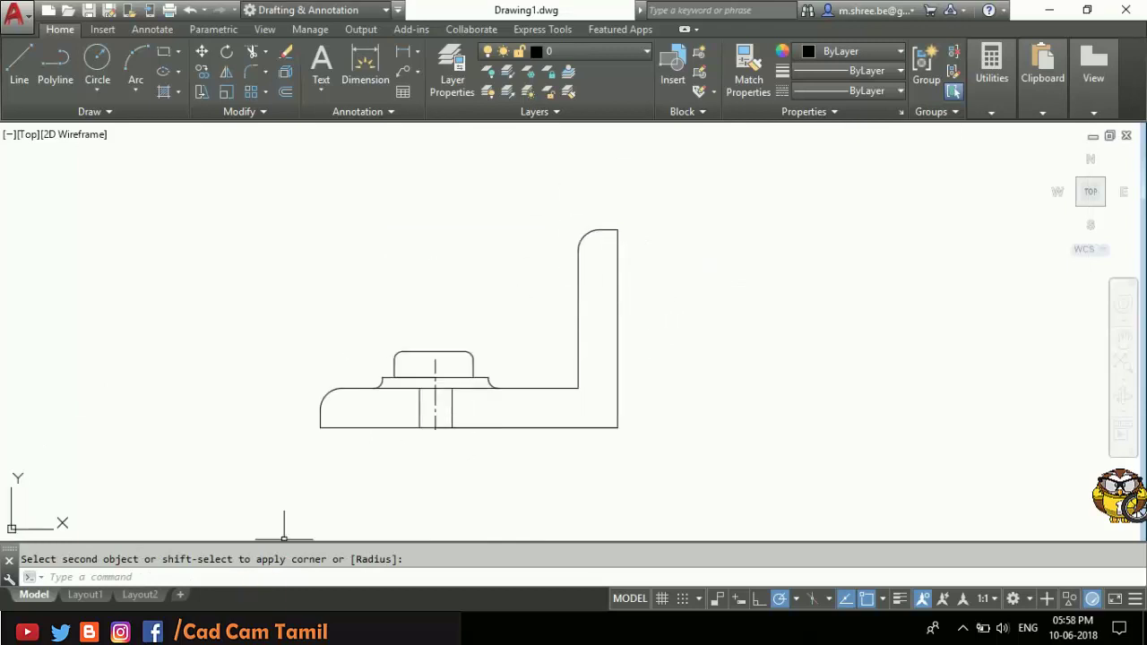
key("alt+Tab")
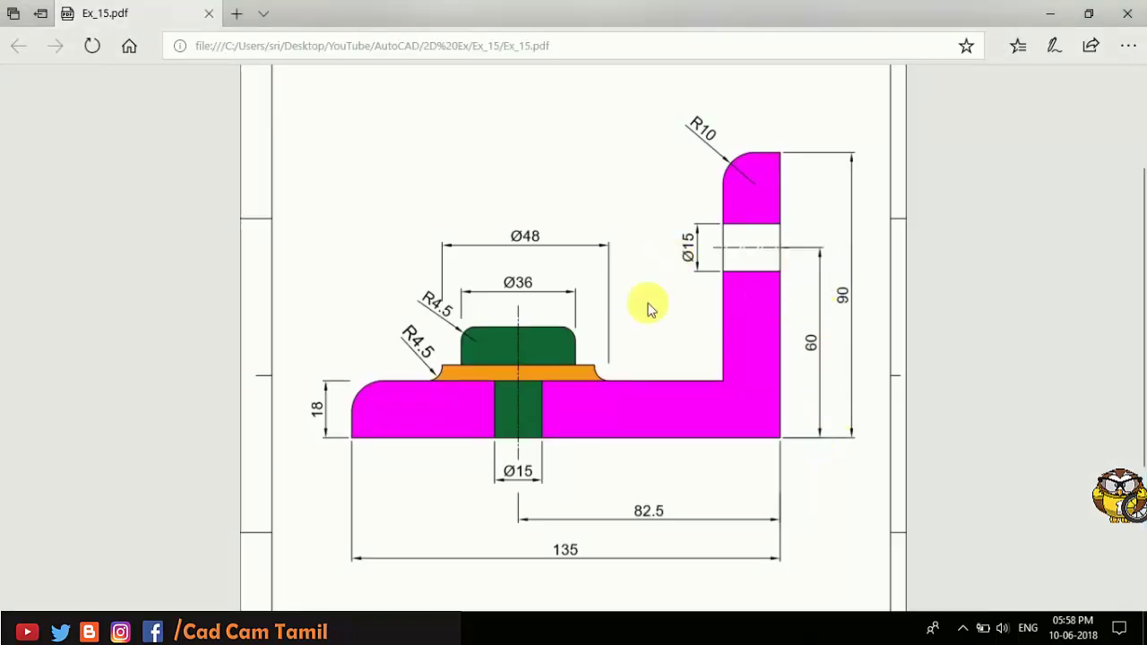
key("alt+Tab")
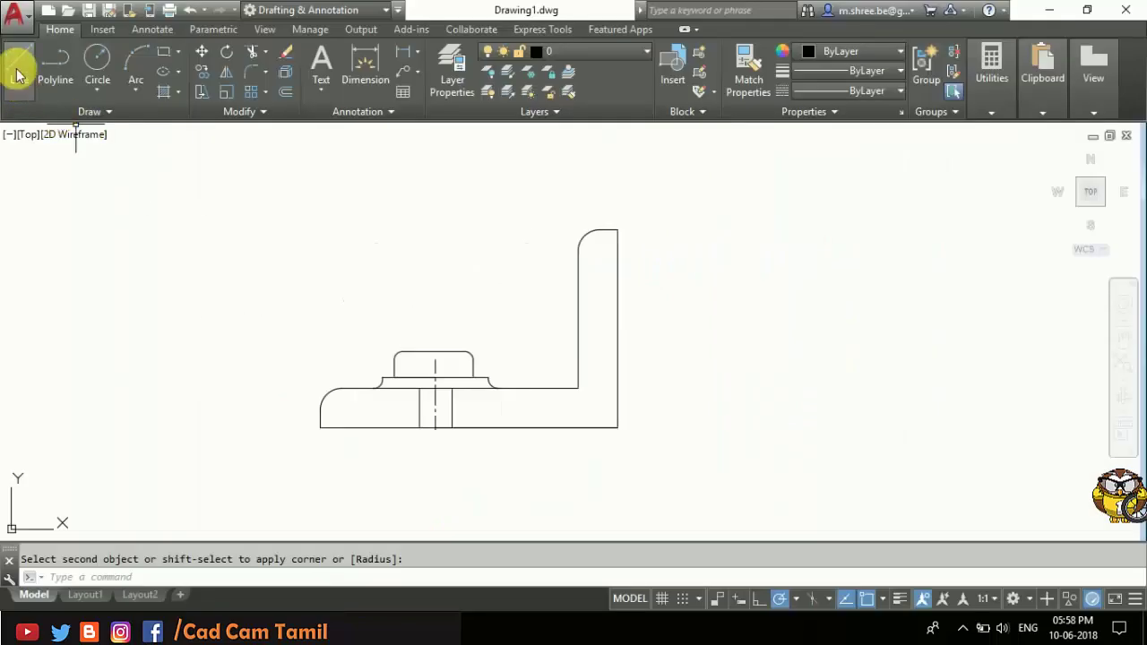
left_click(18, 64)
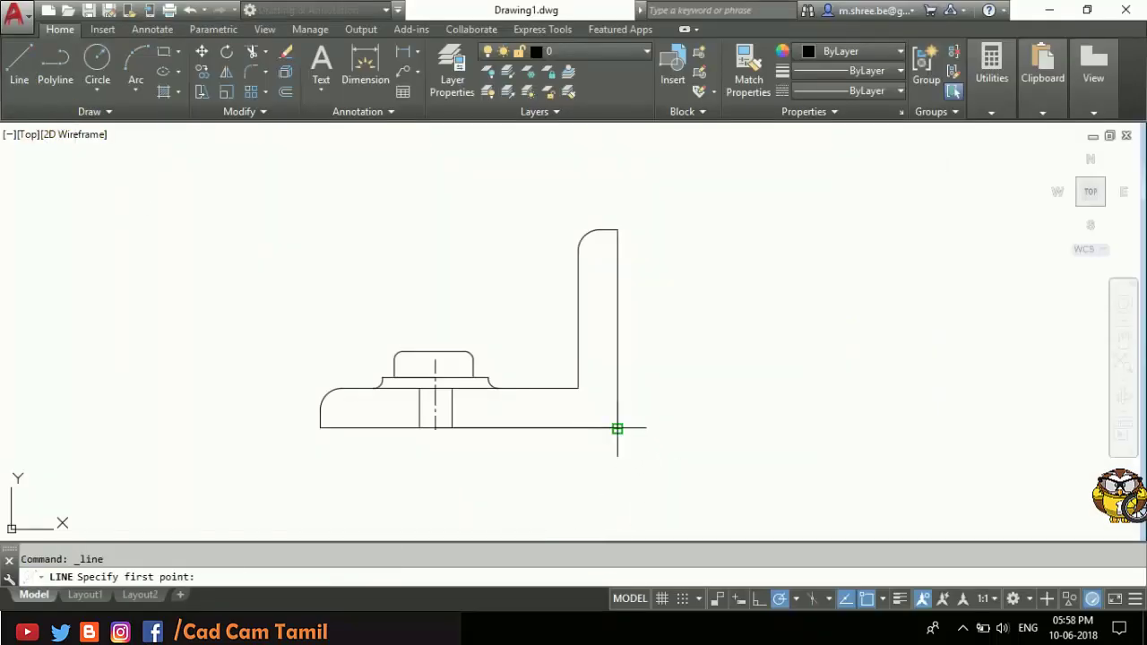
Step: Draw a line up 60 from the bracket's bottom-right corner, then left across the upright arm
left_click(617, 429)
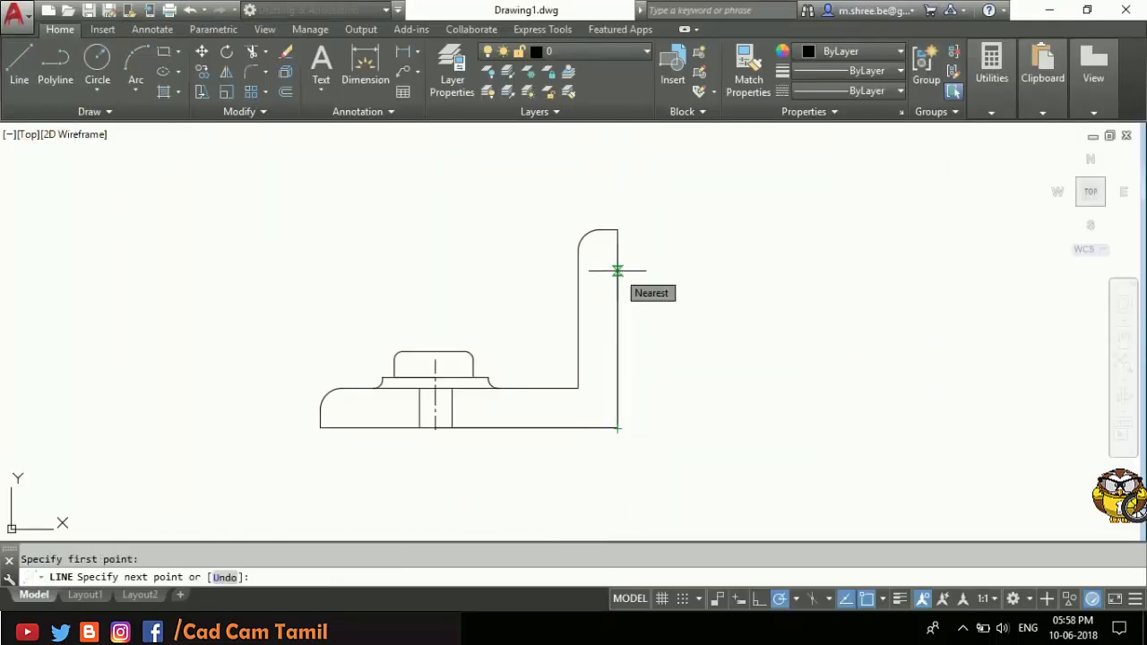
type("60")
key("Return")
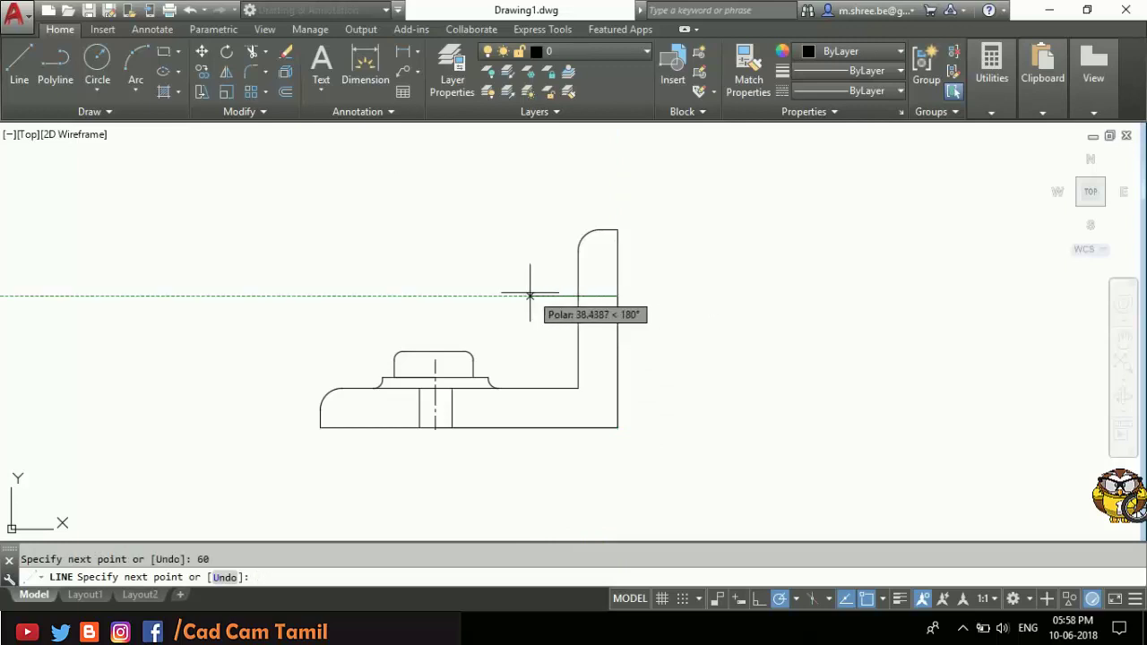
left_click(544, 296)
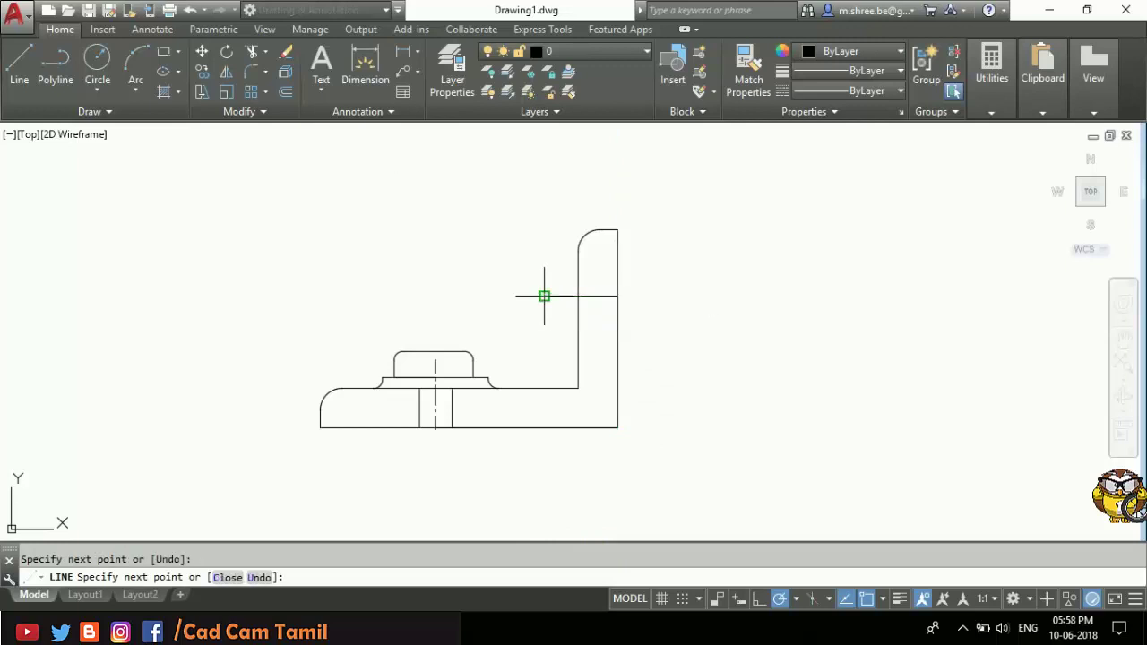
key("Escape")
Step: Match the new horizontal line to the bolt centre line's dash-dot linetype and nudge it slightly right
left_click(436, 422)
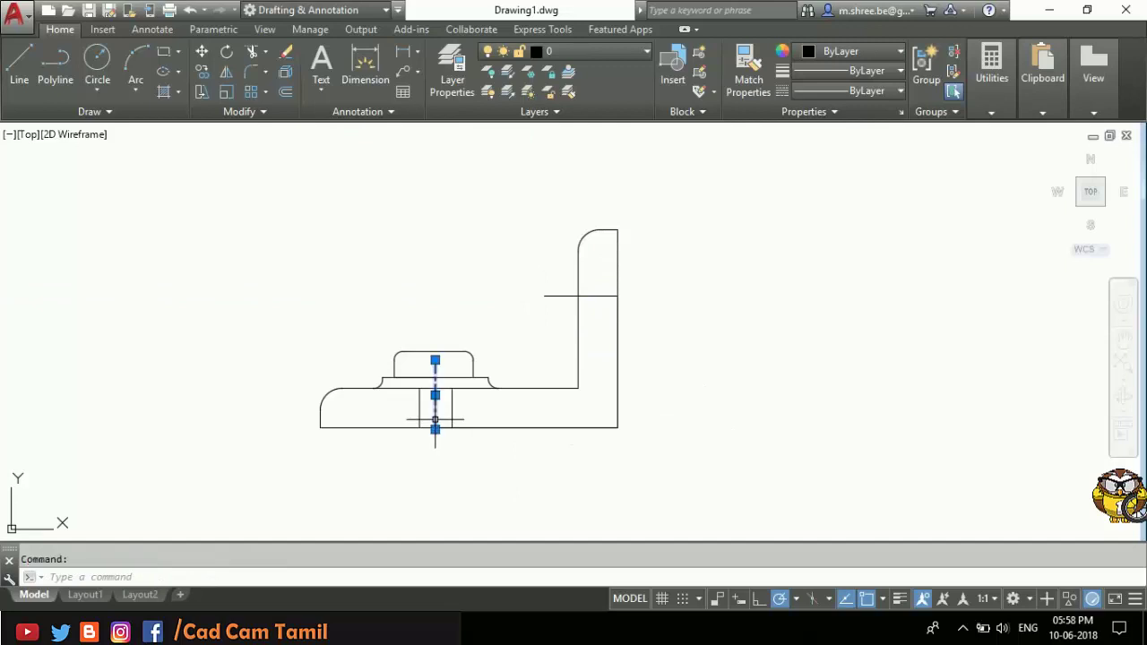
left_click(754, 92)
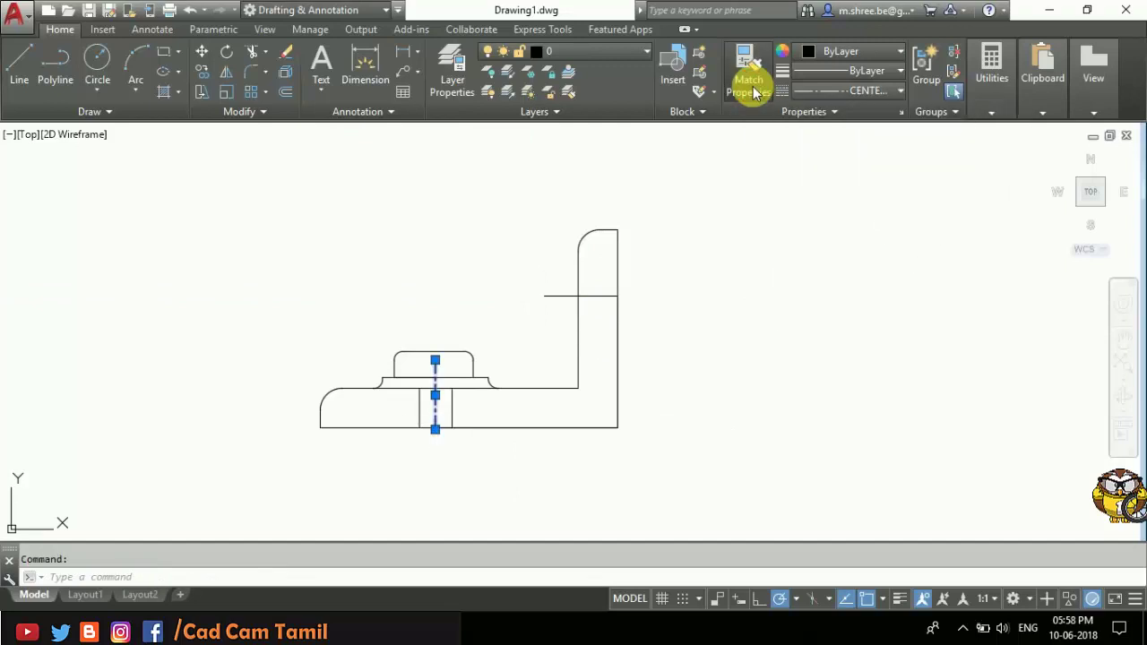
left_click(599, 296)
key("Escape")
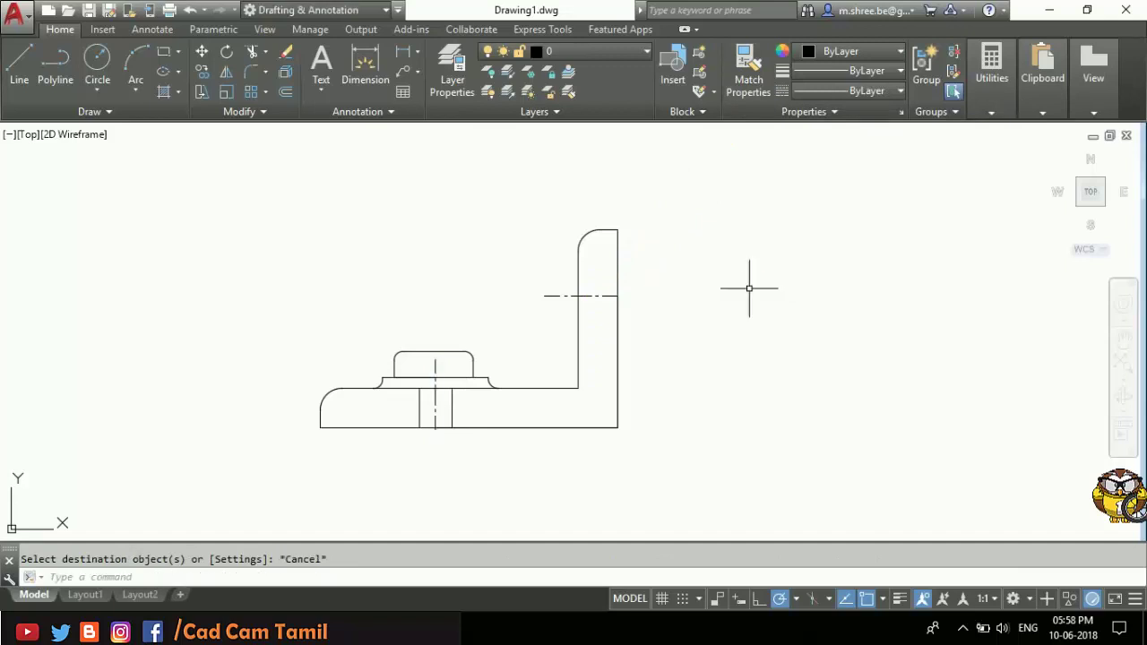
left_click(598, 295)
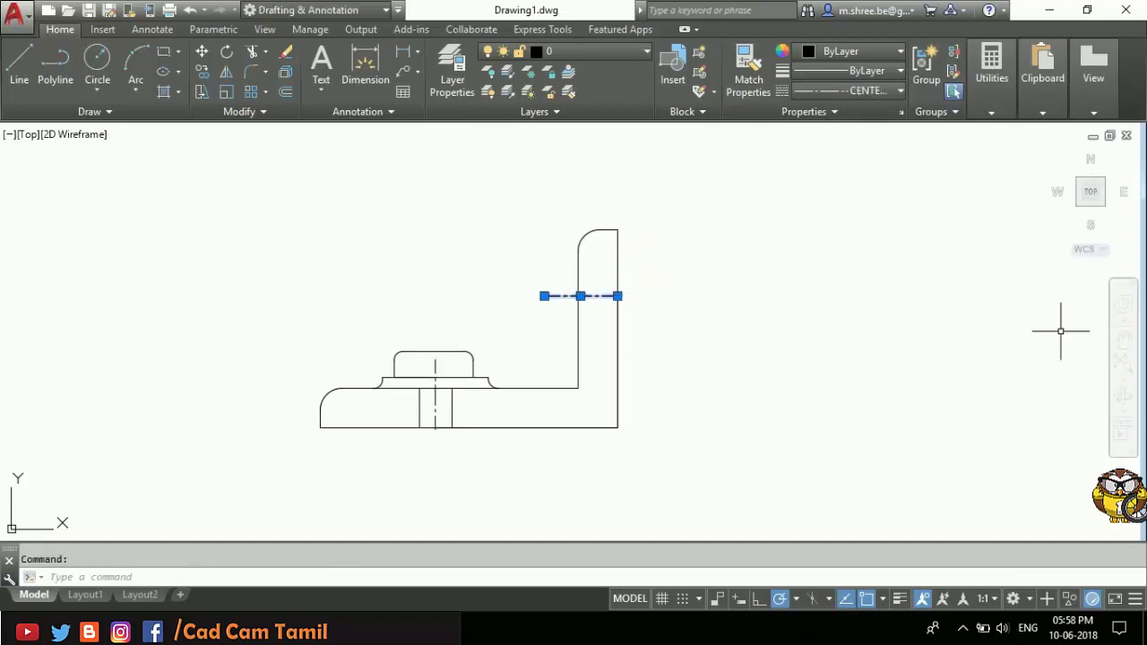
key("ctrl+Right")
key("ctrl+Right")
key("ctrl+Right")
key("Escape")
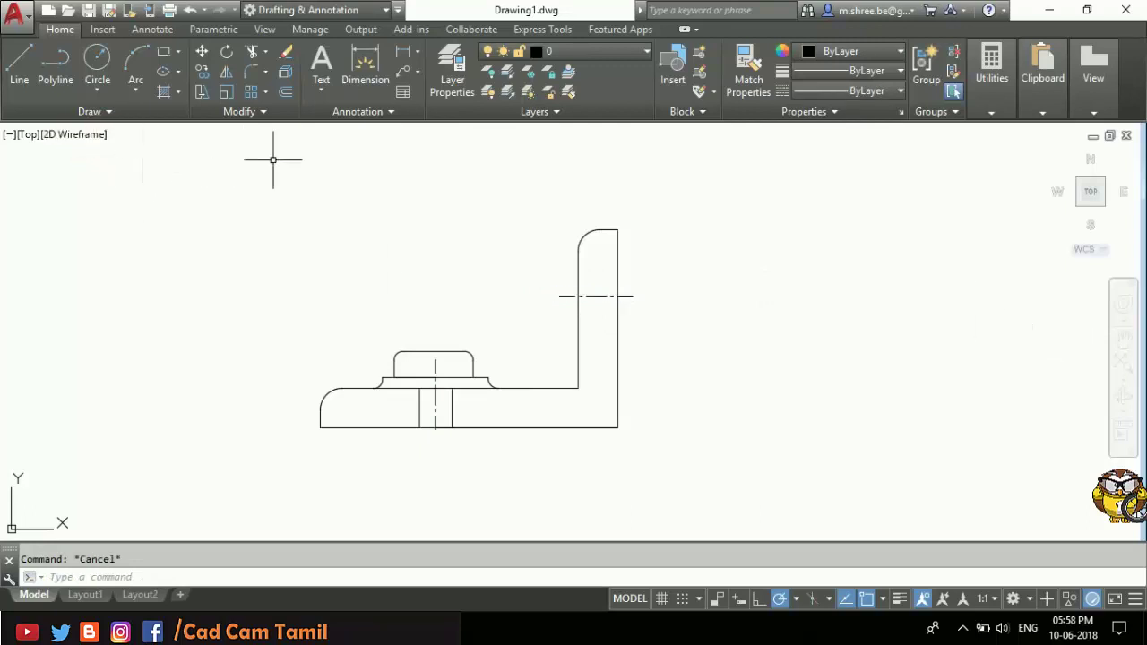
Step: Offset the horizontal centre line 7.5 above and below to form the hole edges
left_click(281, 96)
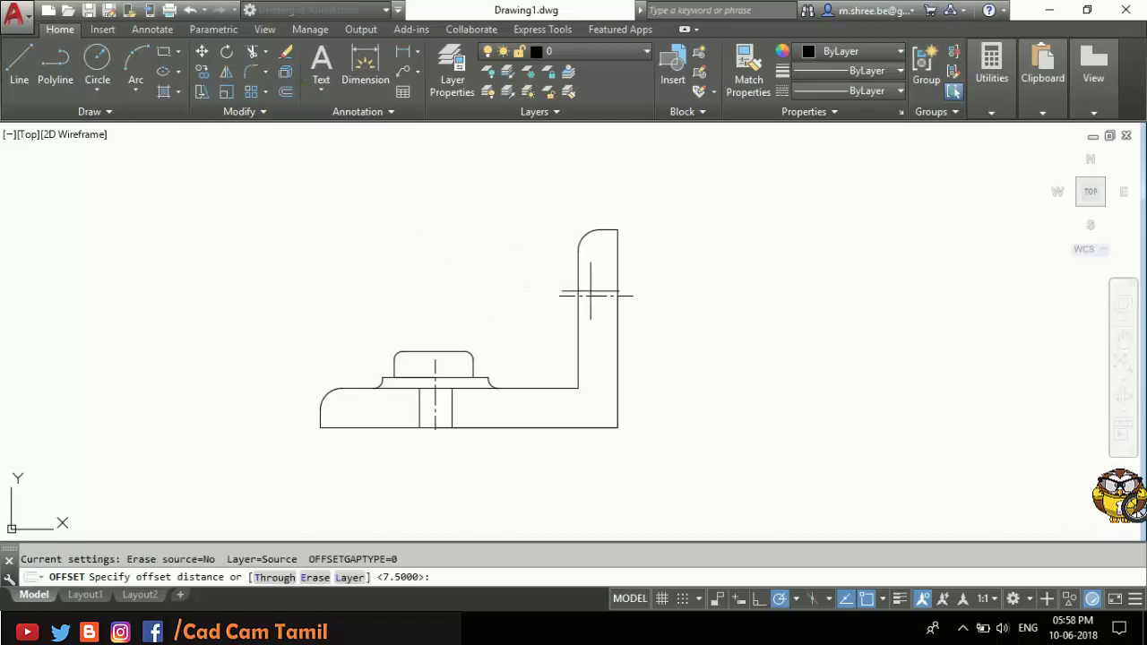
key("Return")
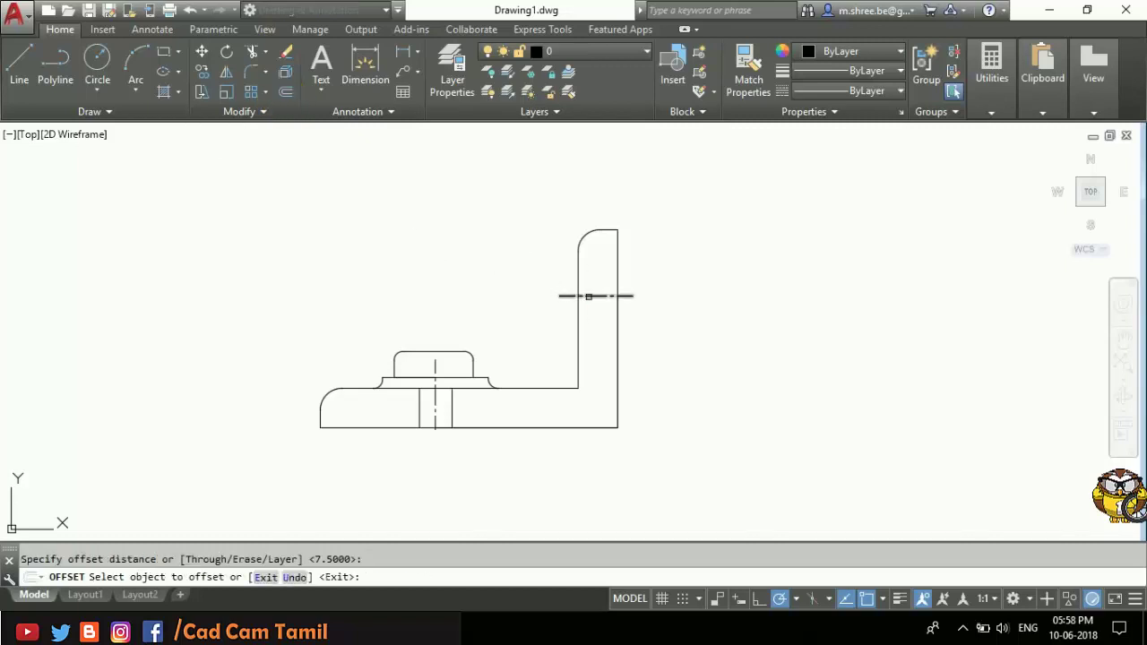
left_click(588, 296)
left_click(596, 295)
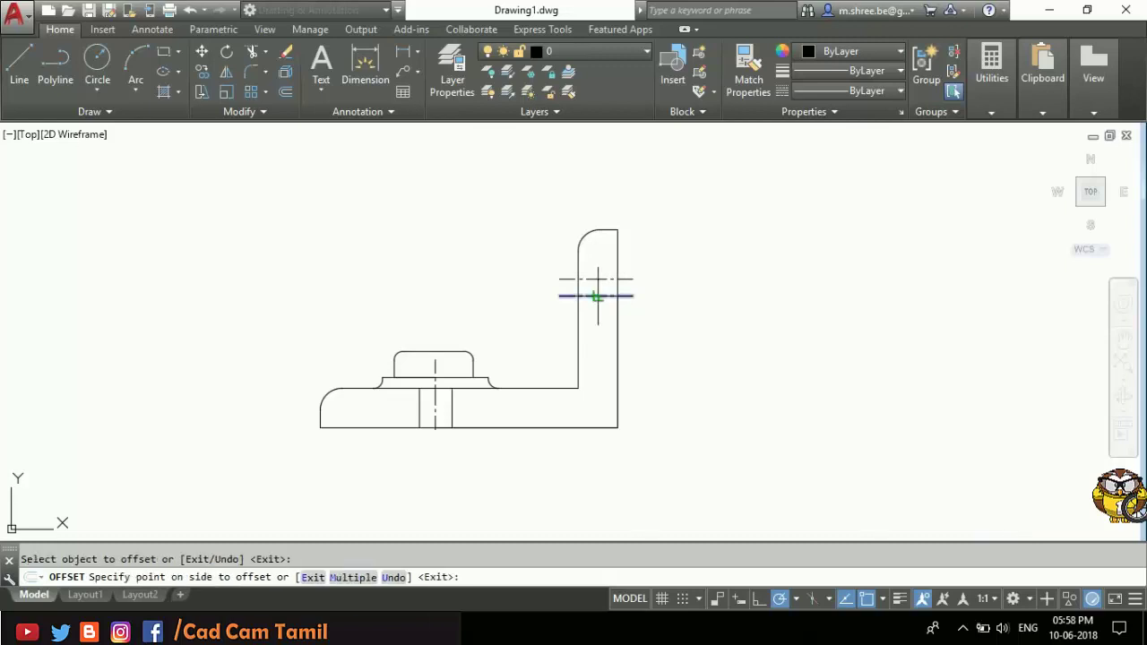
left_click(591, 341)
key("Escape")
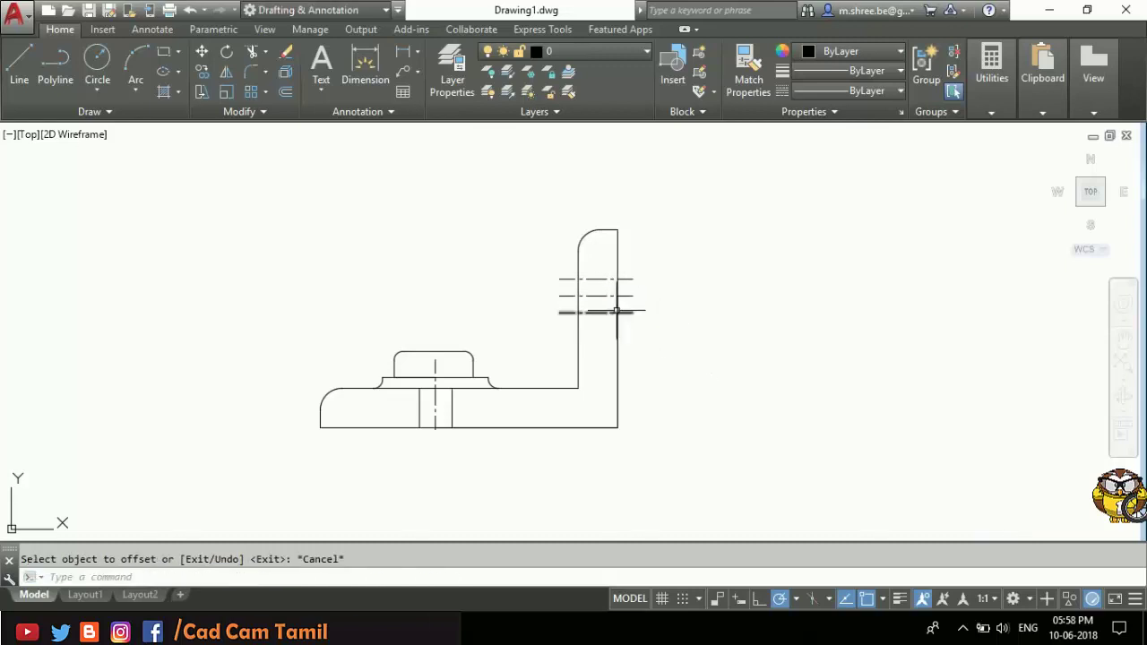
Step: Make both offset lines solid by matching properties from the bracket's right edge
left_click(608, 312)
left_click(627, 249)
key("Escape")
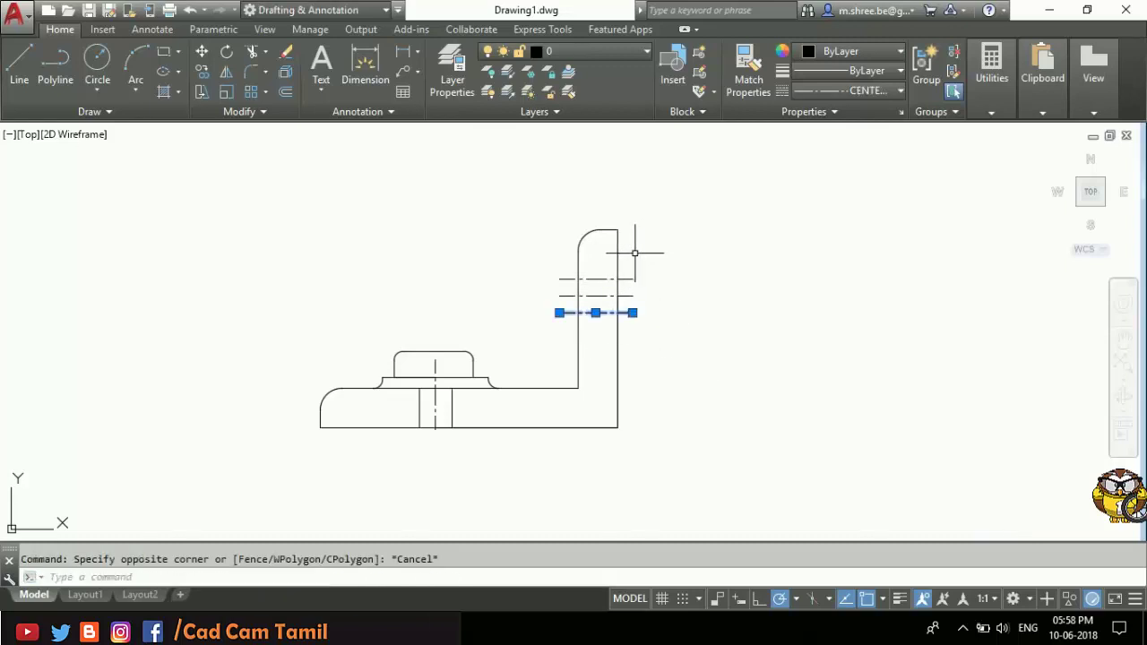
key("Escape")
left_click(617, 250)
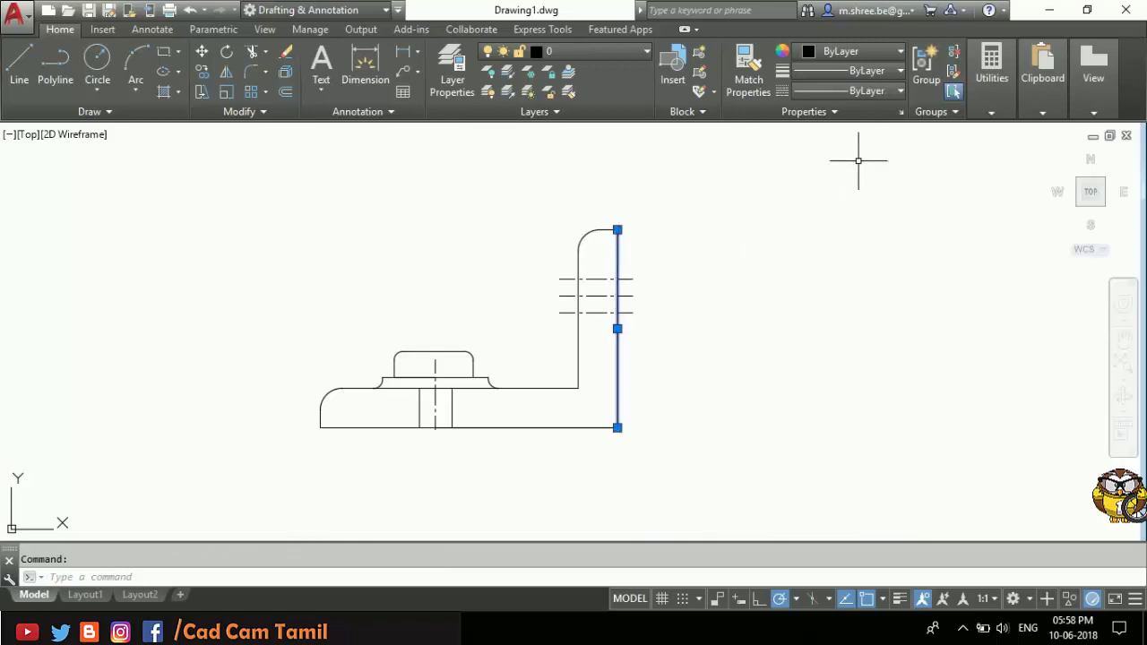
left_click(748, 71)
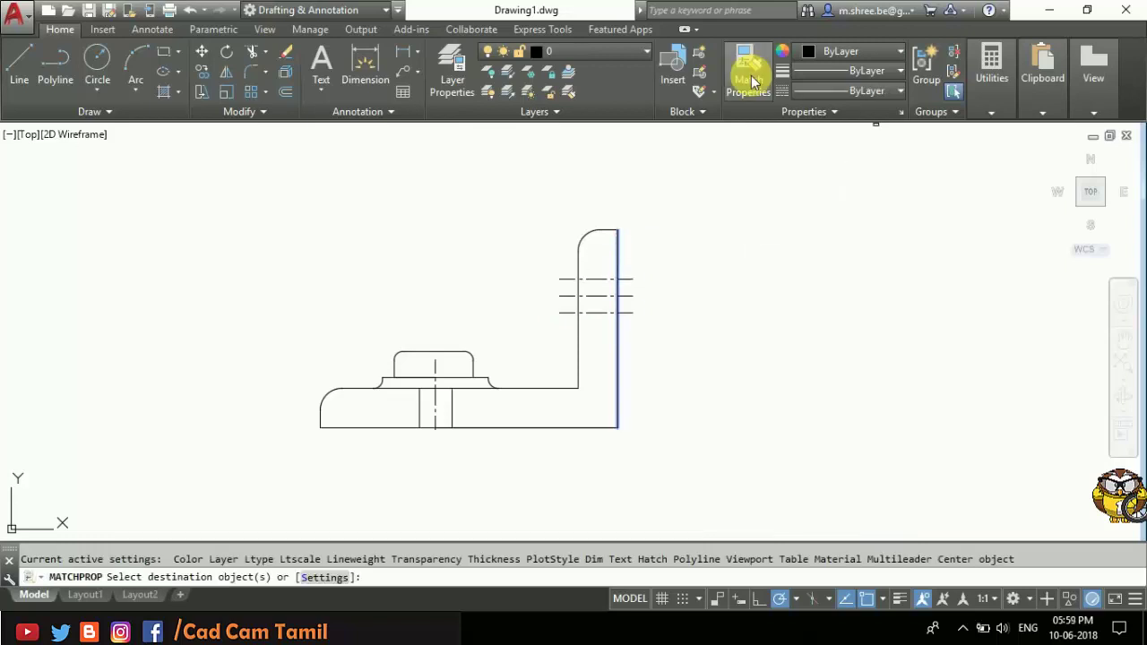
left_click(588, 278)
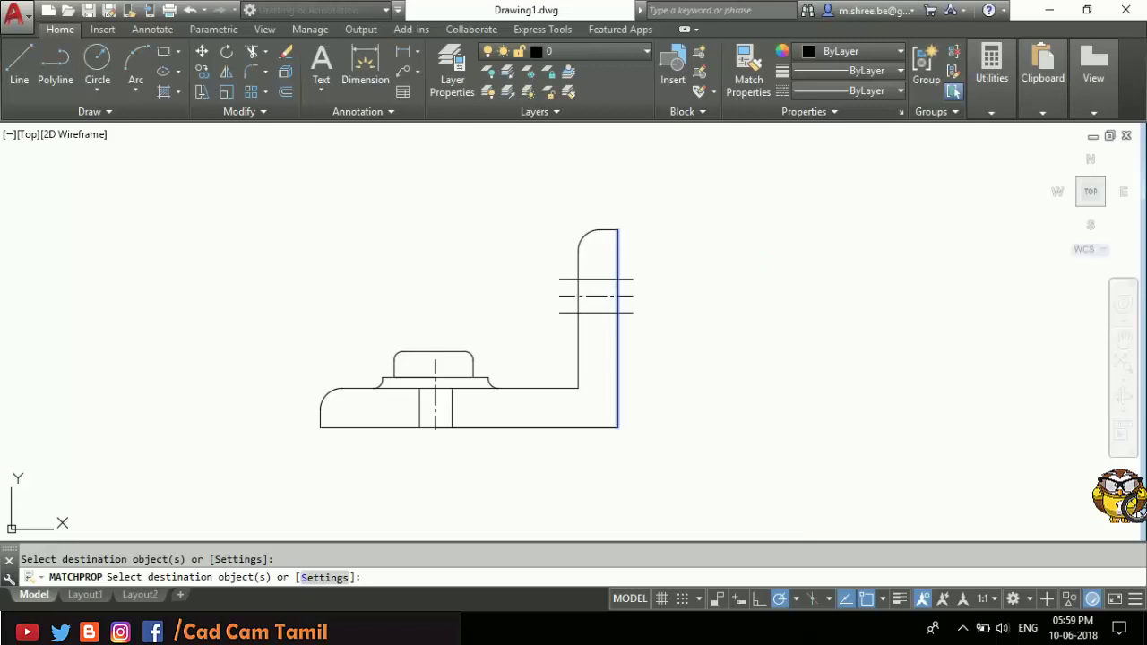
key("Escape")
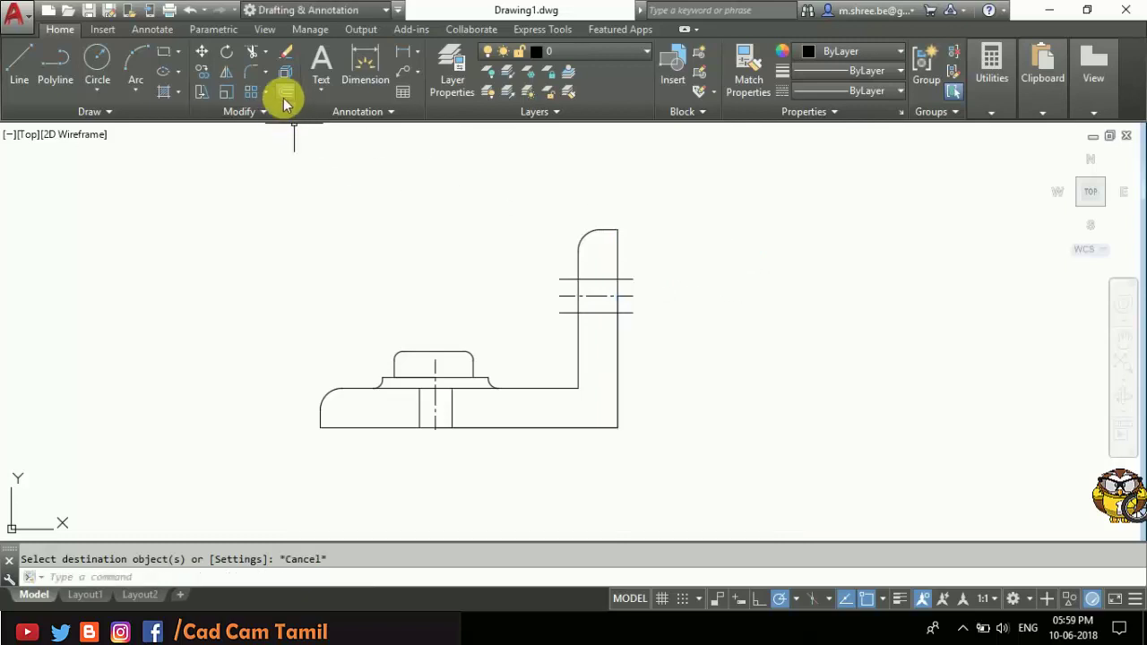
Step: Trim the hole lines to the upright's thickness and bring up the Layer Properties Manager
left_click(252, 51)
key("Return")
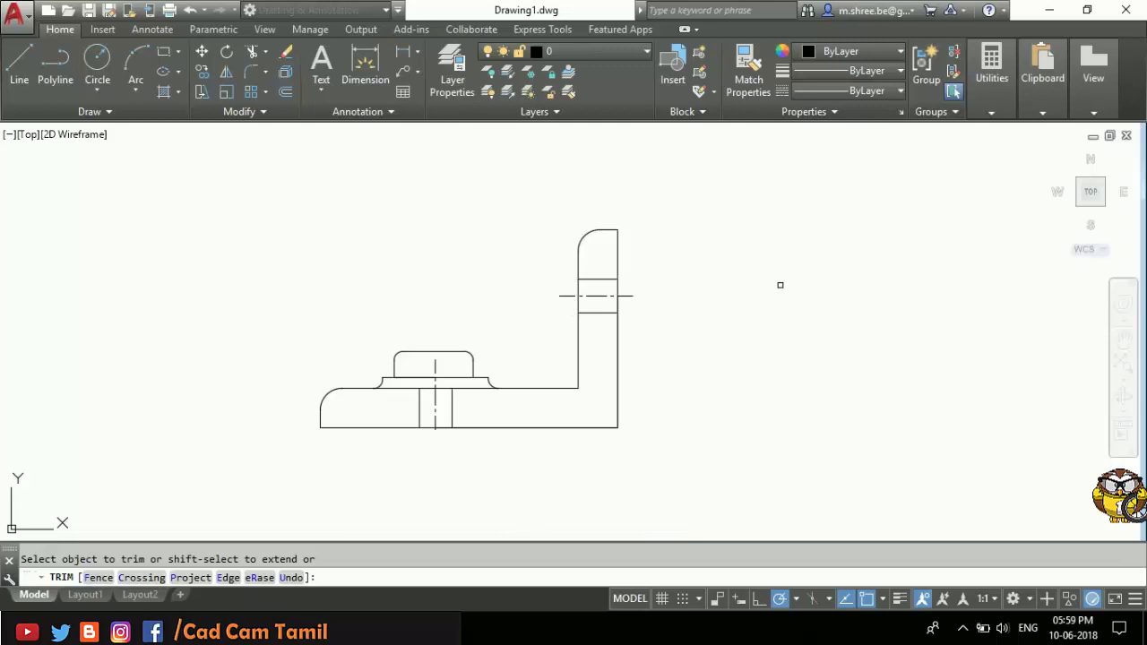
key("Escape")
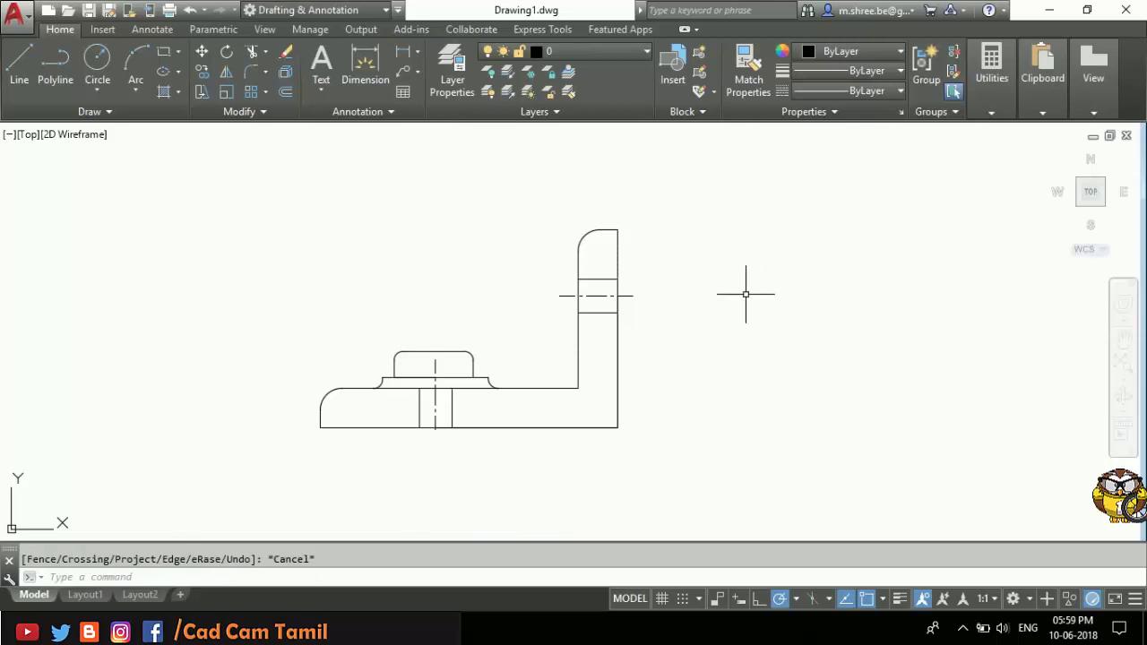
left_click(451, 83)
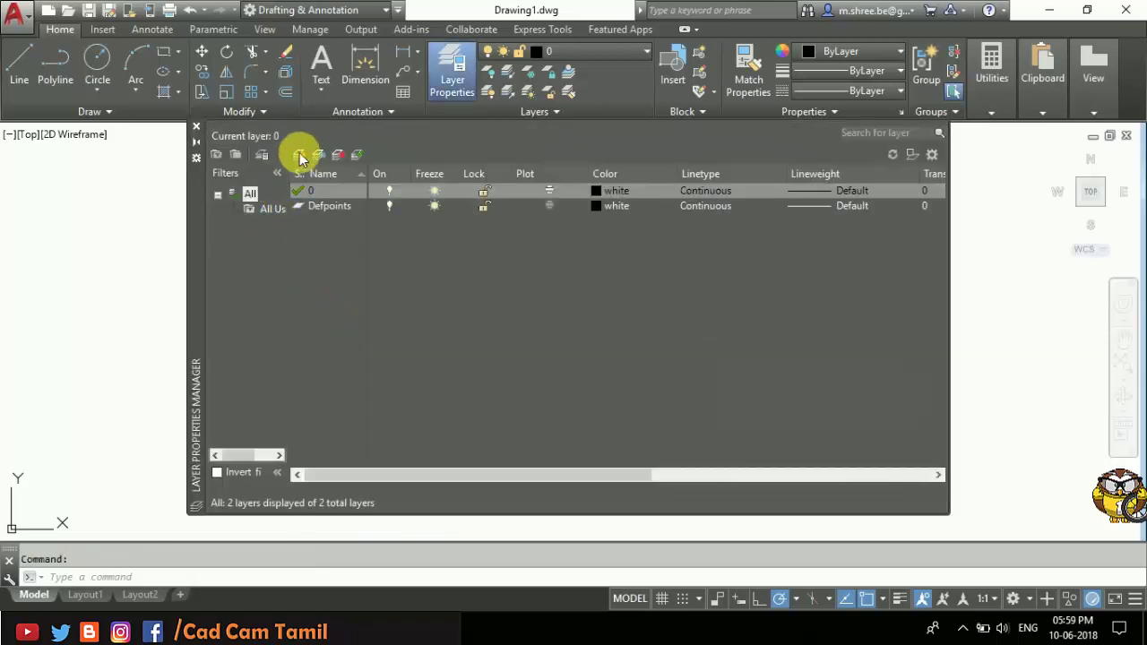
Step: Create new layers named DIM and H1
left_click(299, 156)
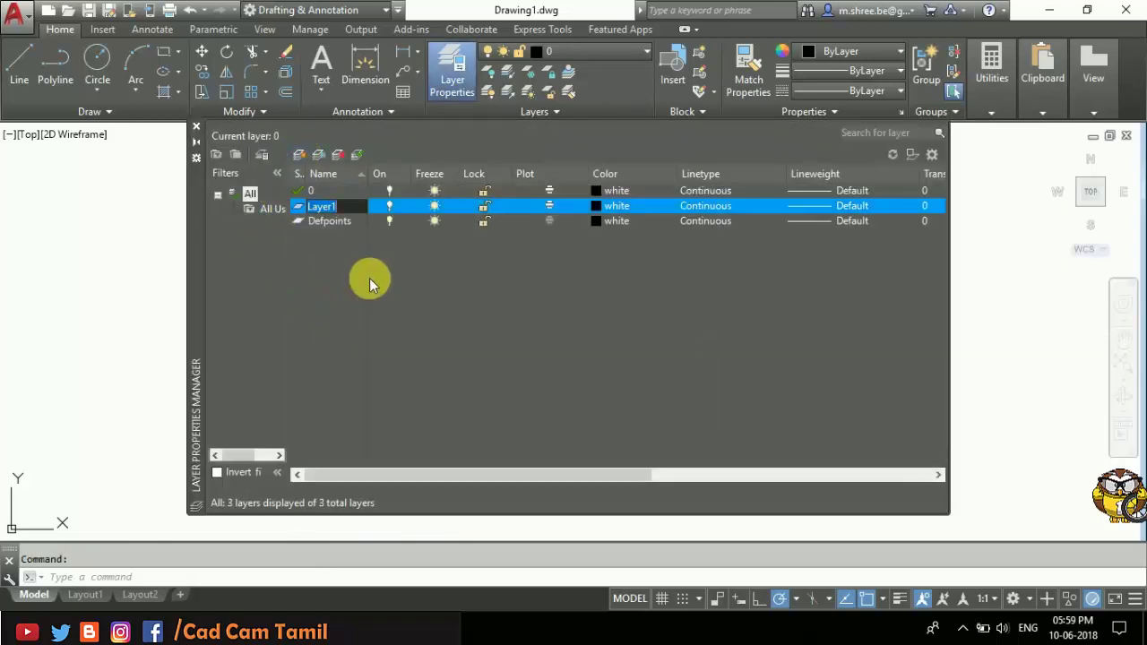
type("DIM")
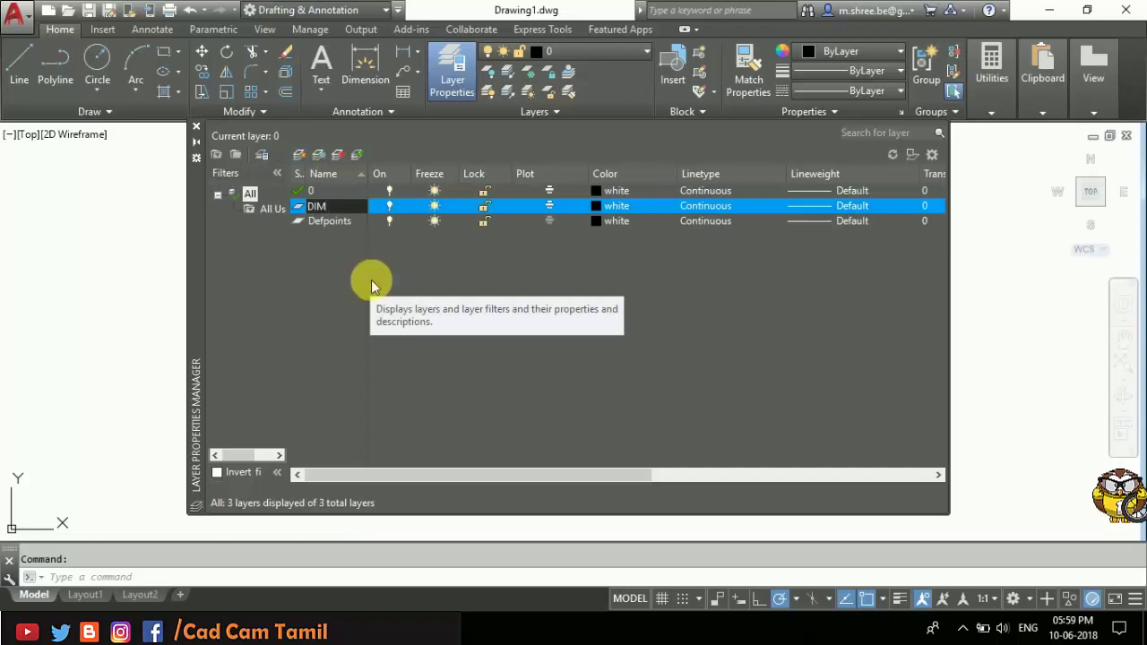
key("Return")
left_click(300, 156)
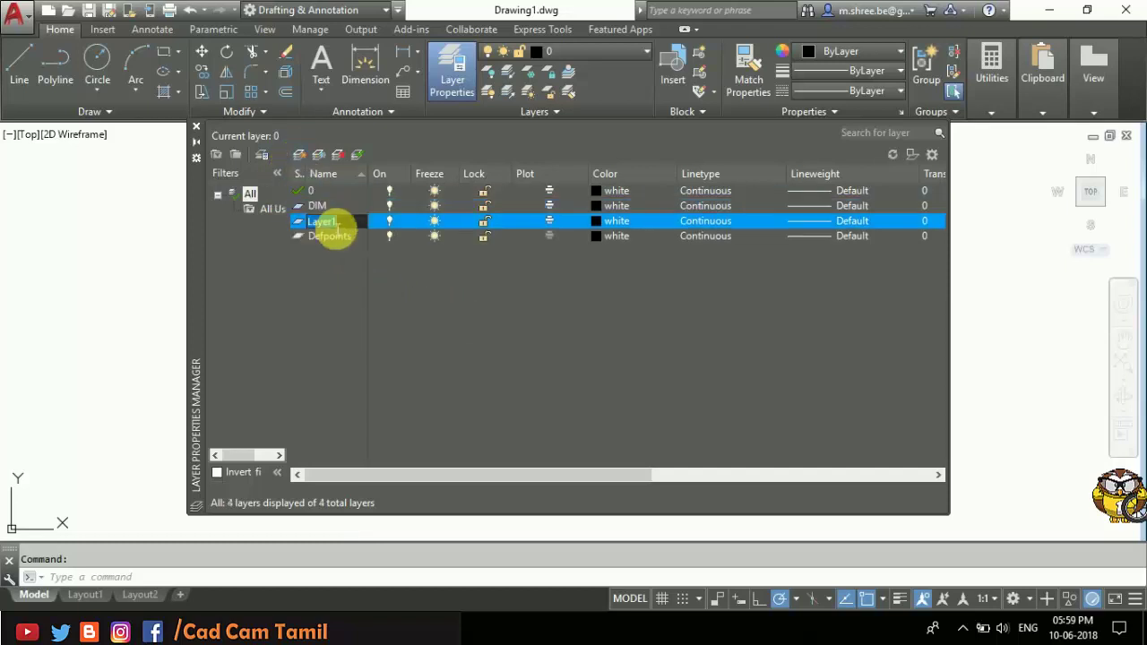
type("H1")
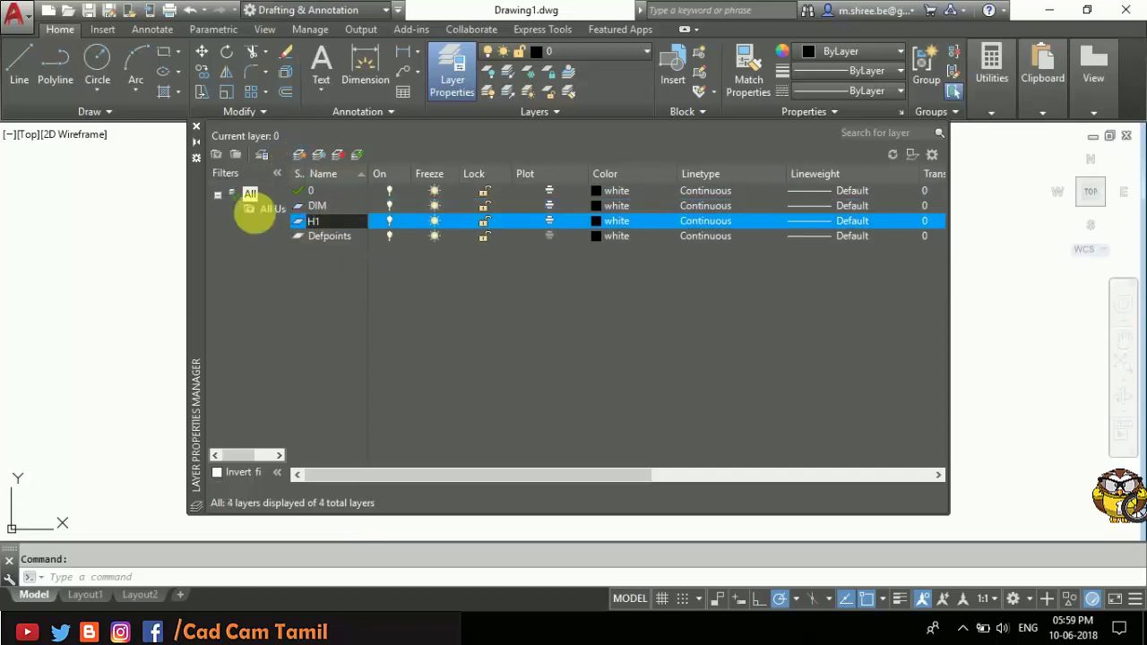
left_click(579, 328)
Step: Add layers H2 and H3, then close the layer manager
left_click(299, 155)
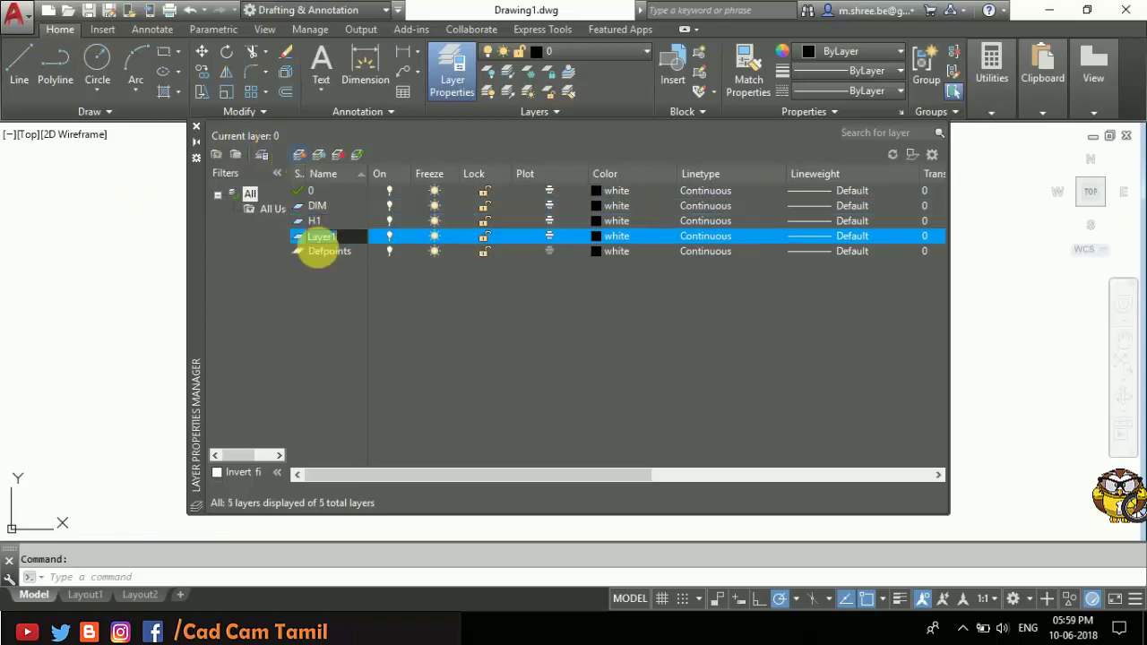
type("H2")
left_click(515, 366)
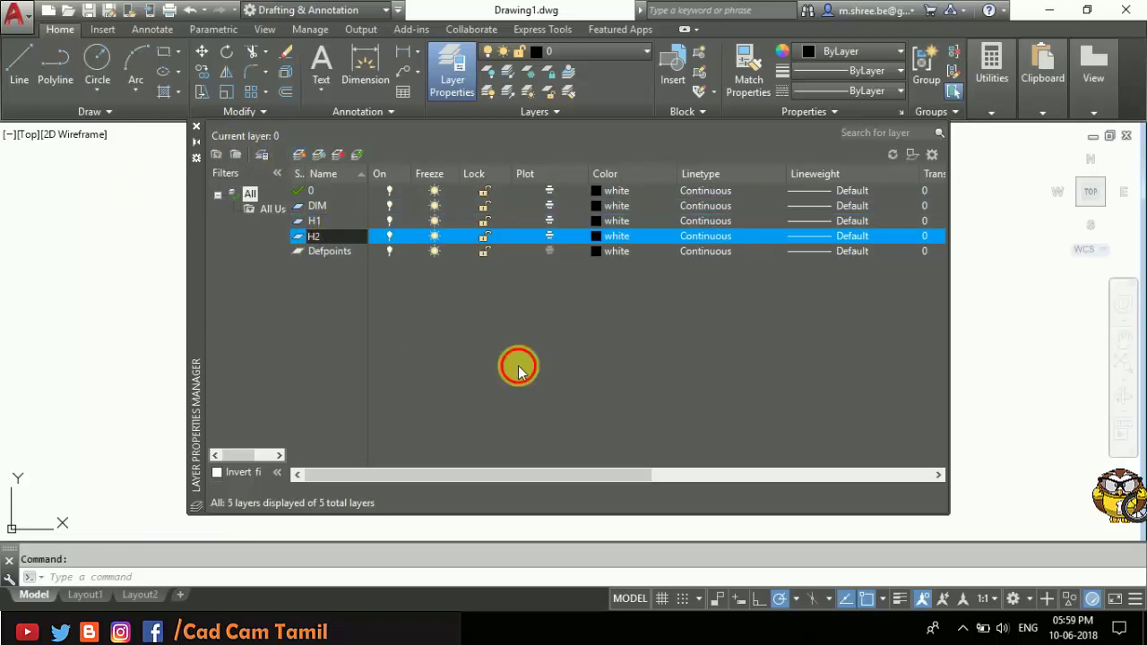
left_click(299, 155)
type("H3")
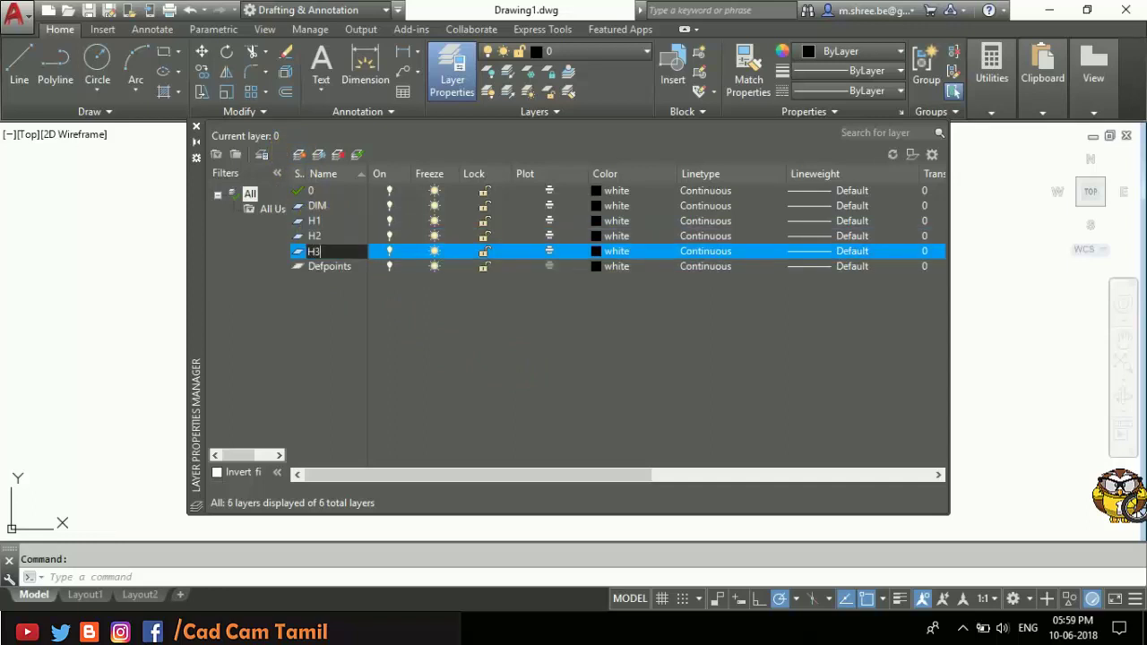
left_click(447, 338)
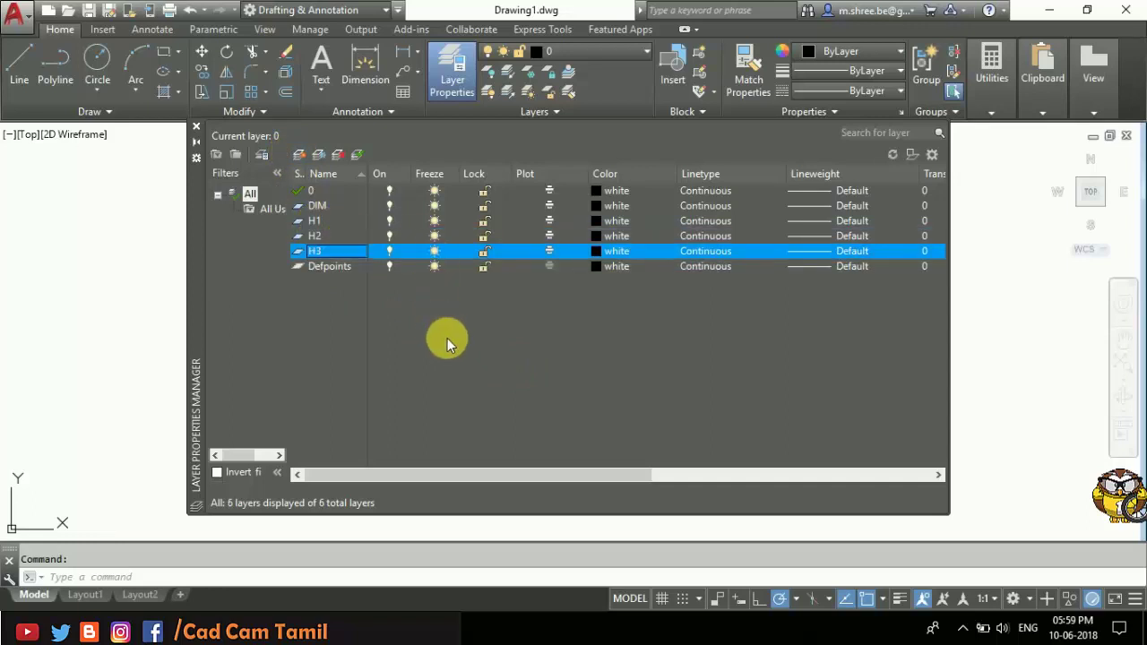
left_click(196, 126)
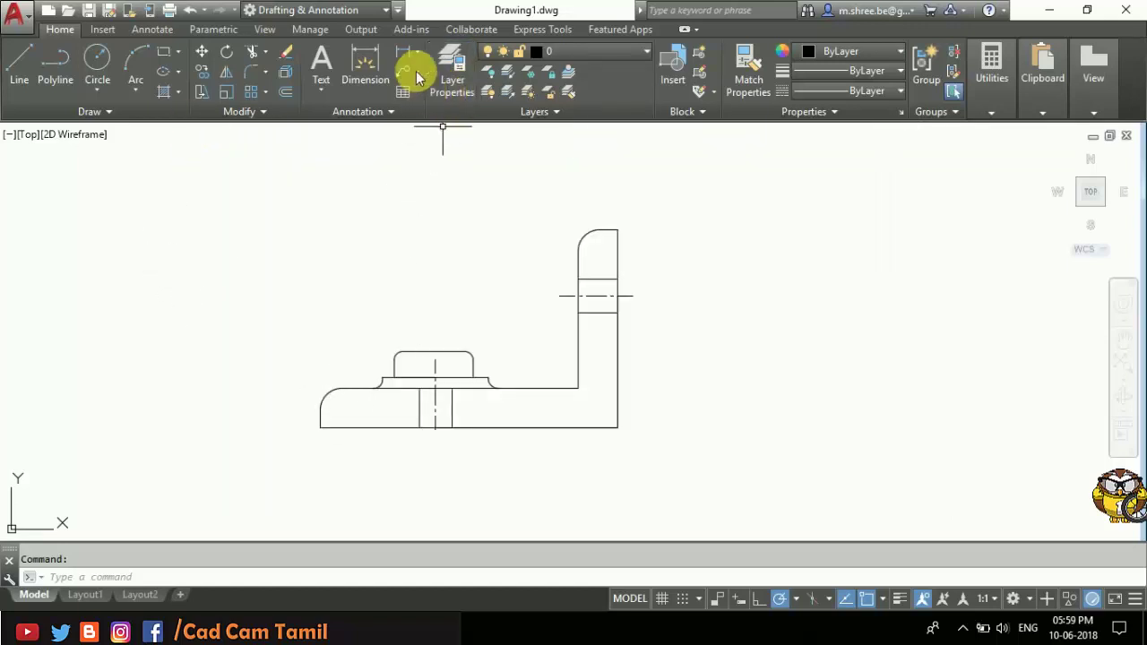
Step: Make DIM the current layer and add a 90 vertical dimension for the upright's full height
left_click(548, 52)
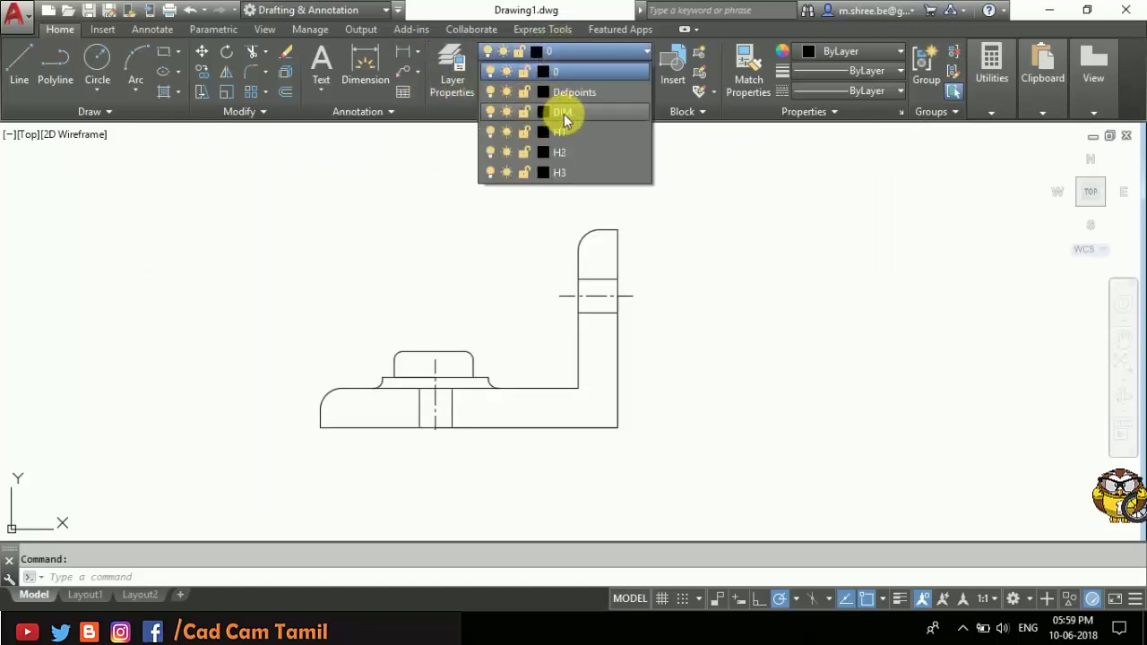
left_click(566, 116)
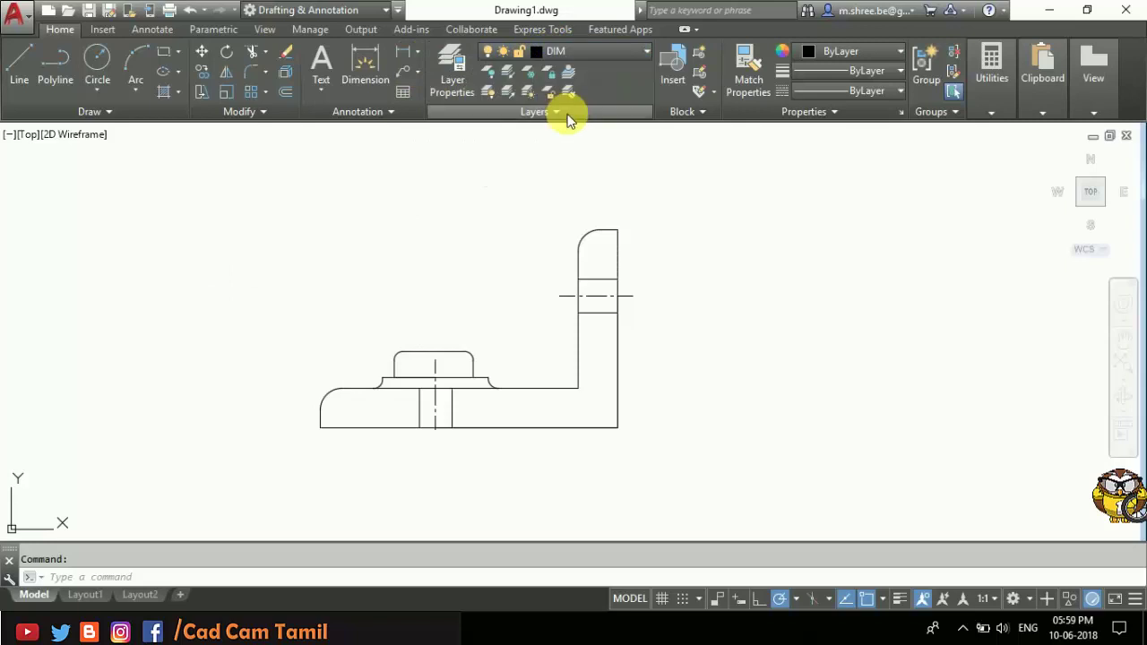
left_click(404, 54)
left_click(617, 230)
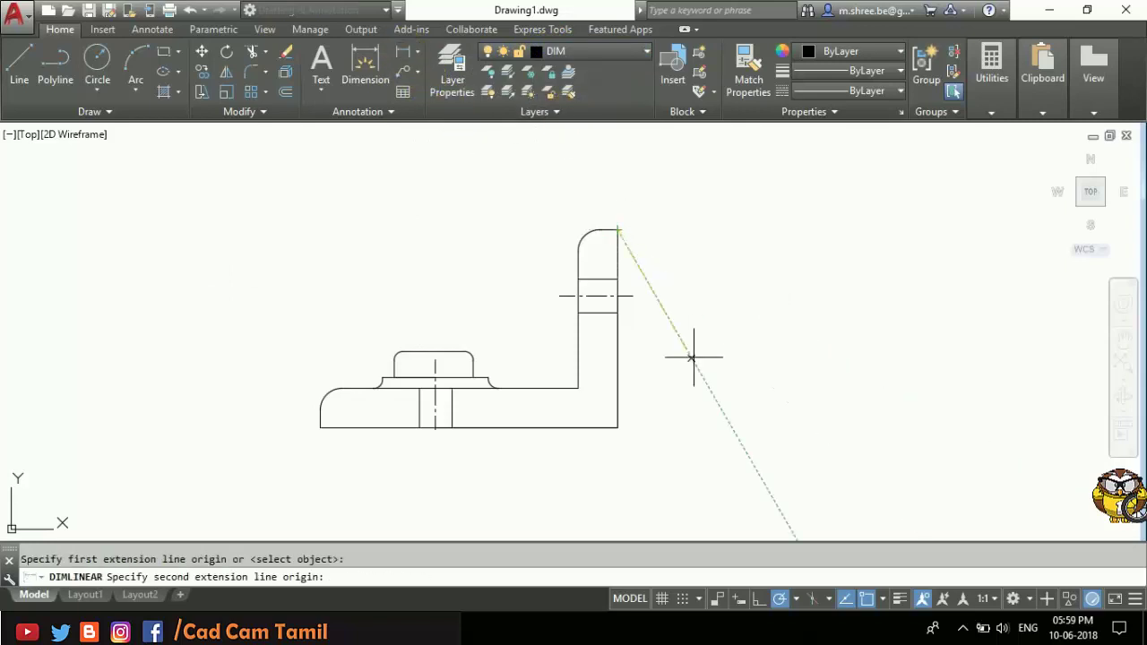
left_click(616, 429)
left_click(700, 389)
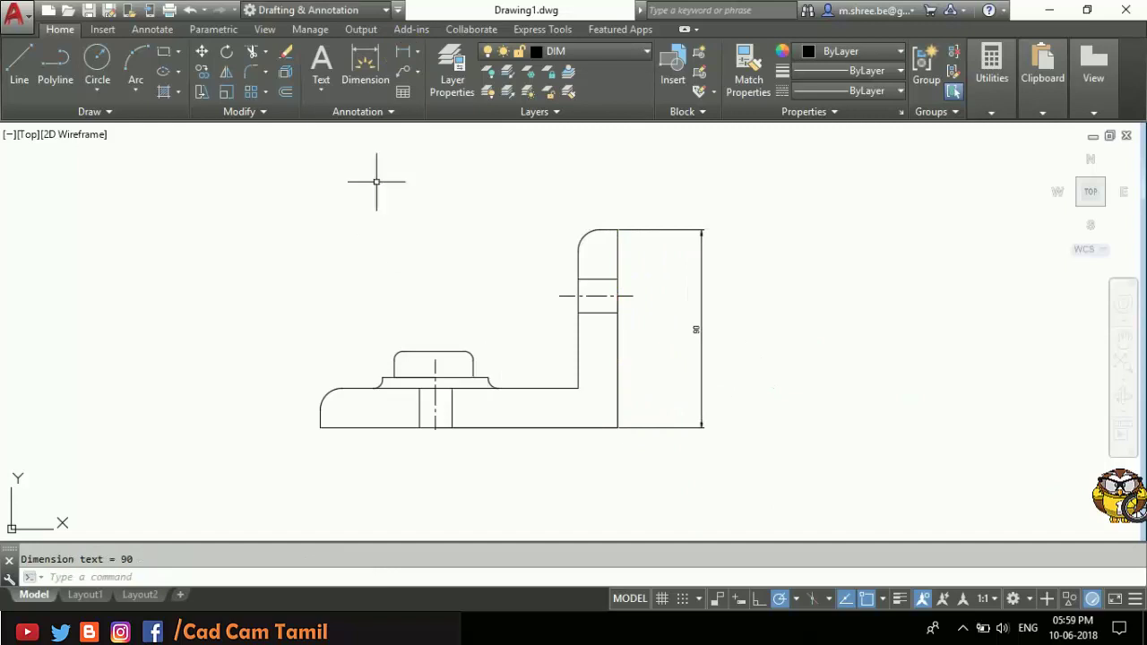
Step: Dimension the 60 height from the base to the hole centre line
left_click(403, 56)
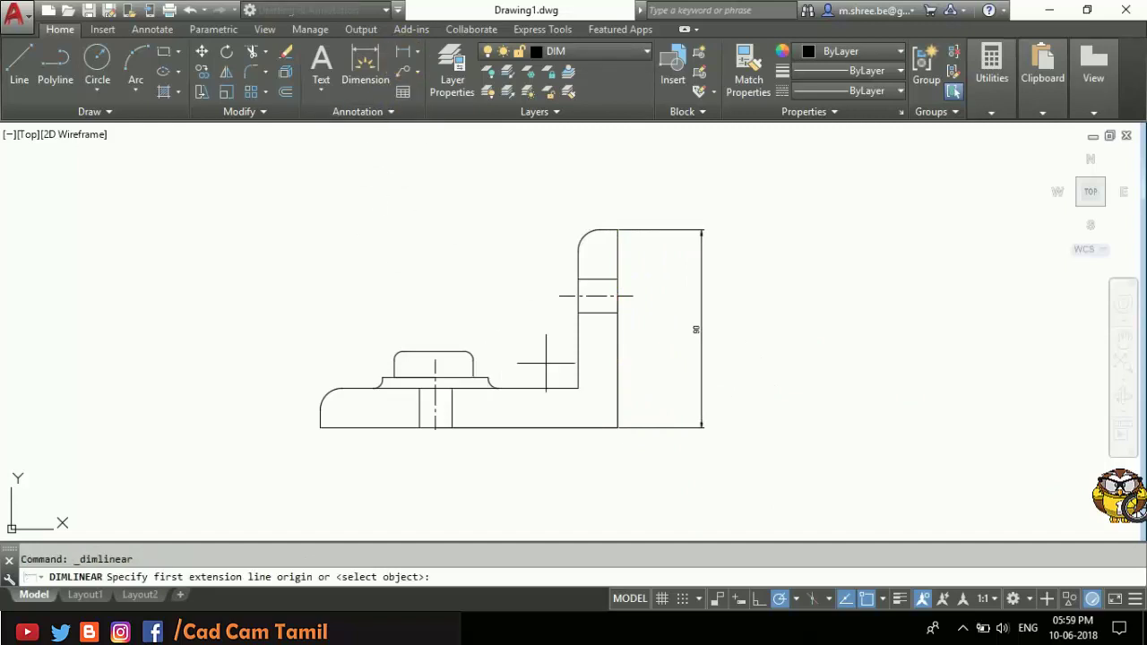
left_click(617, 427)
left_click(617, 296)
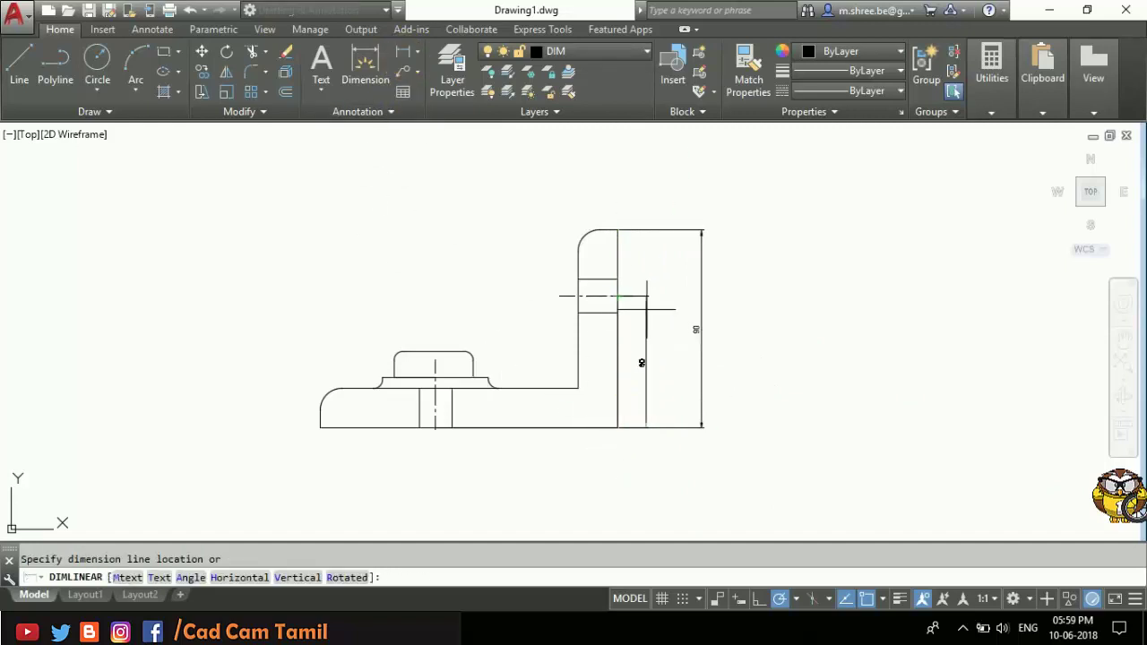
left_click(655, 307)
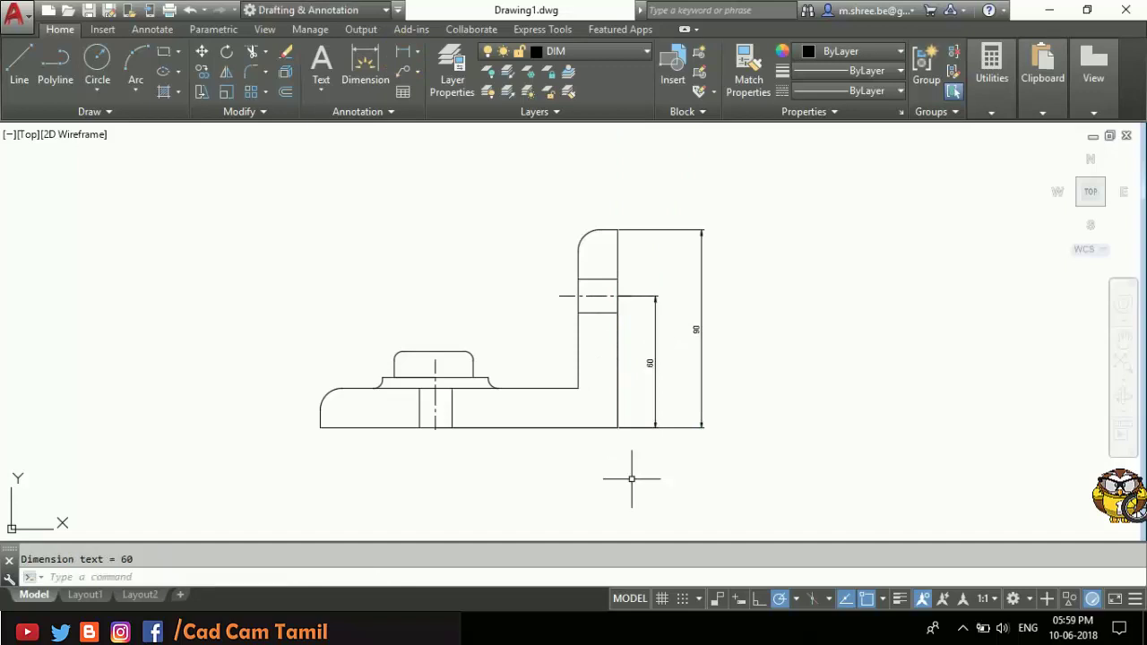
Step: Reposition the 60 and 90 dimension lines closer to the bracket
left_click(651, 365)
left_click(651, 362)
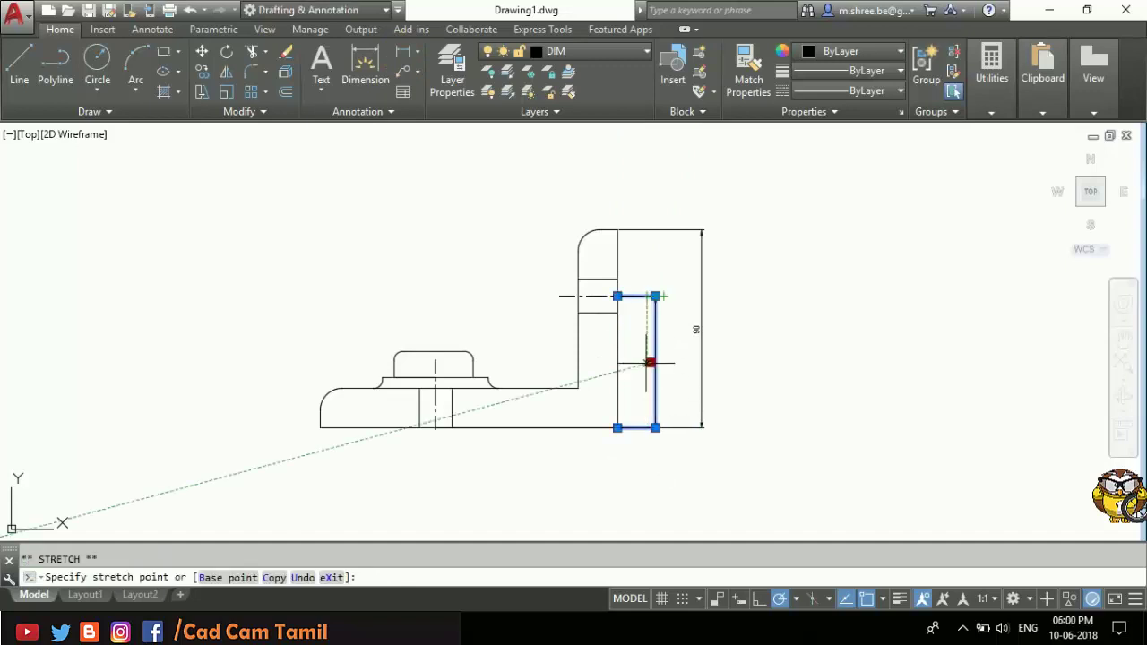
left_click(697, 334)
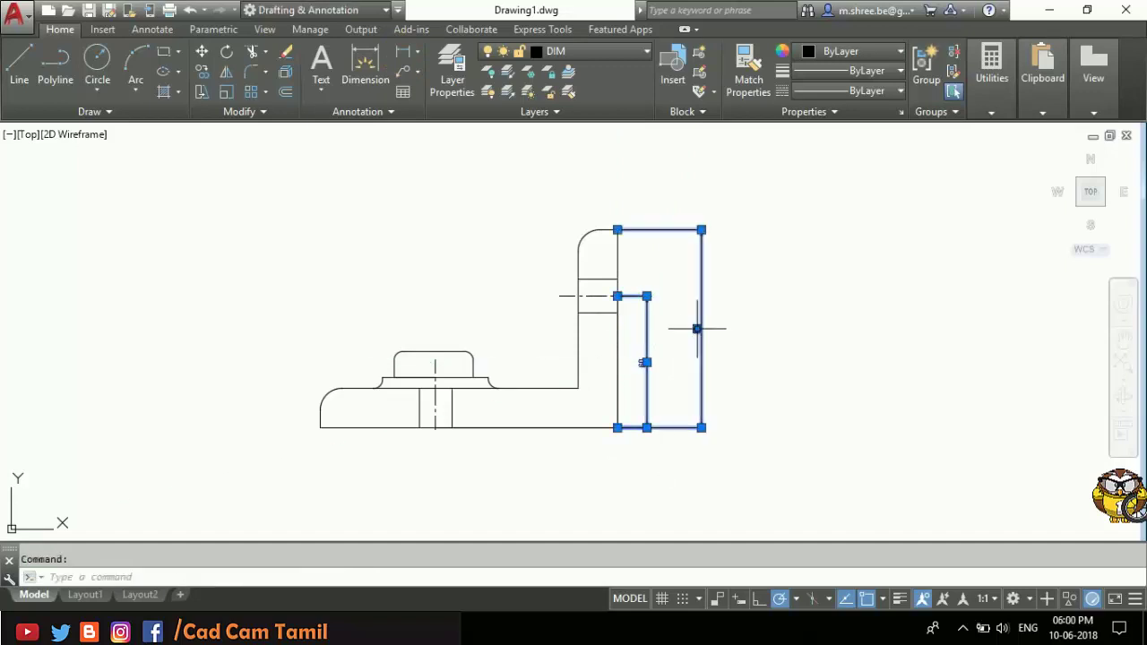
double_click(697, 329)
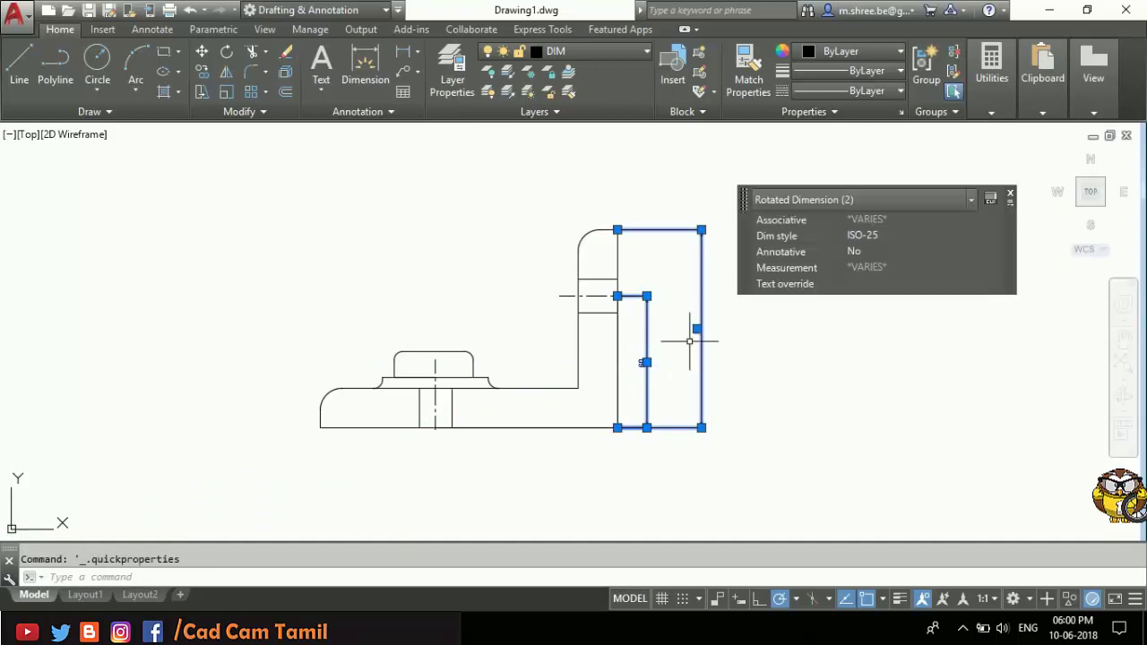
left_click(1011, 197)
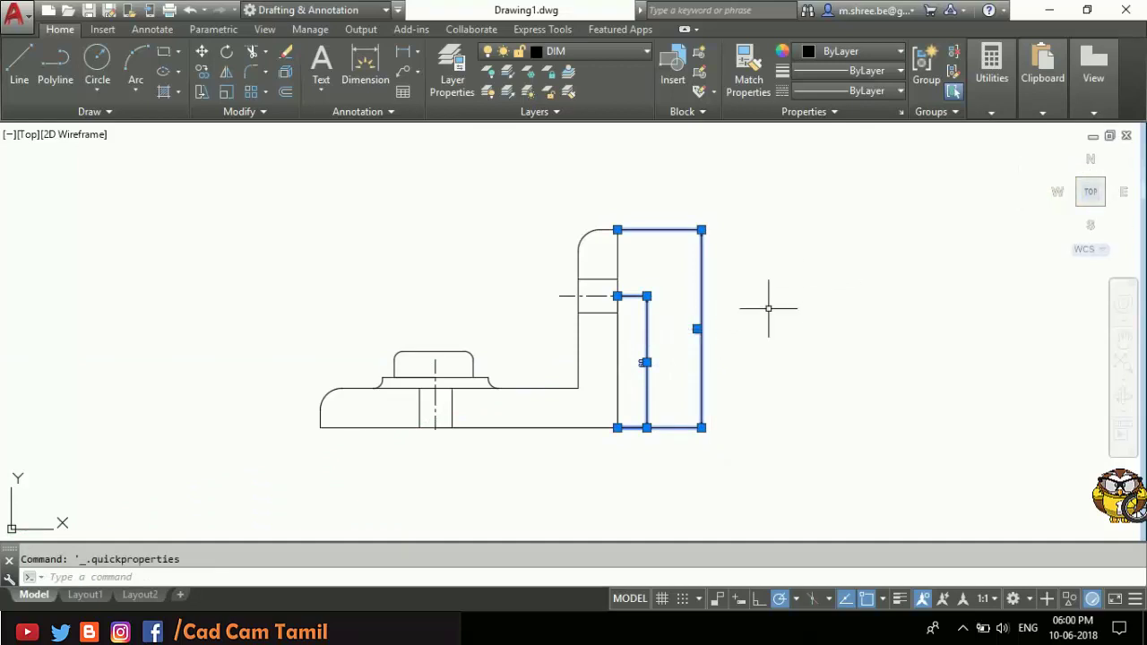
left_click(697, 329)
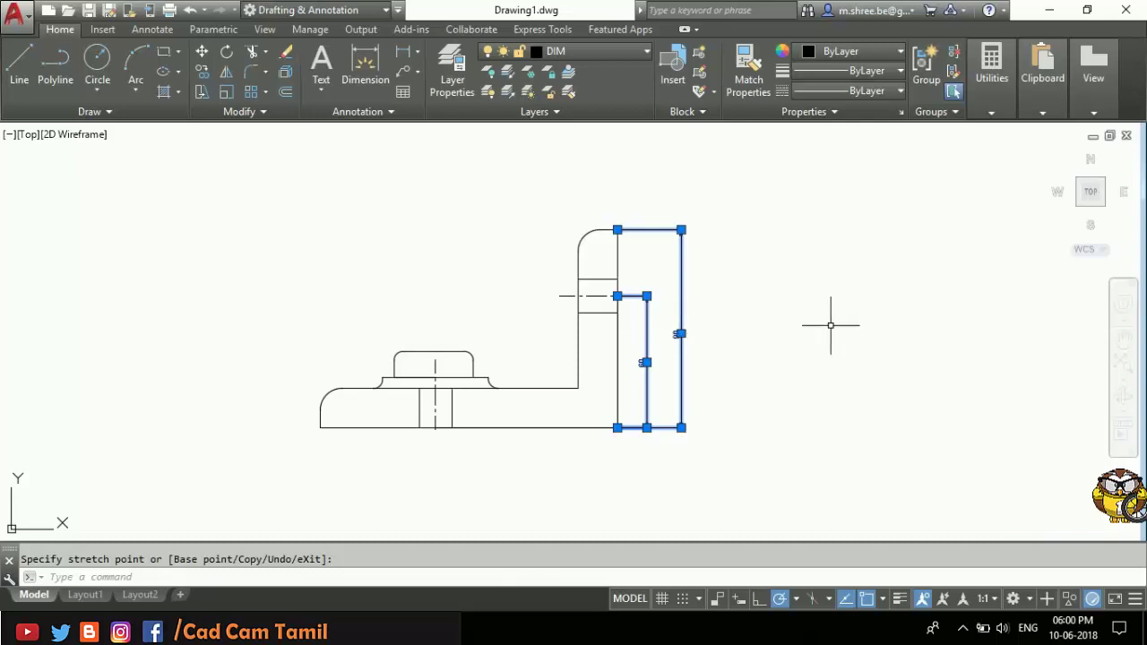
key("Escape")
key("Escape")
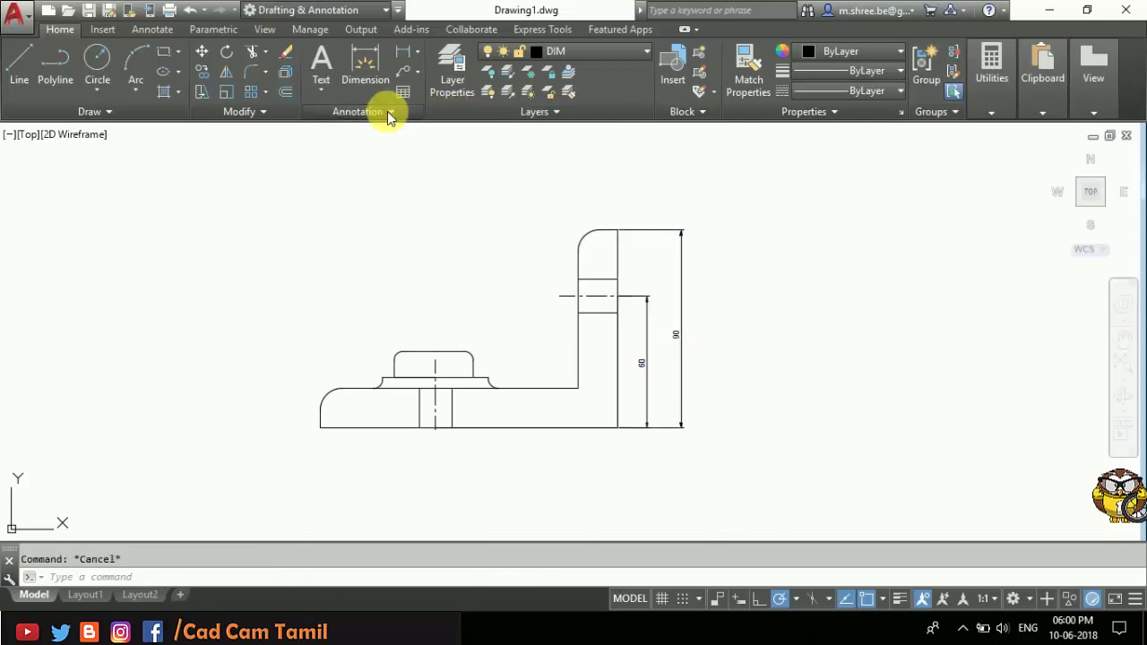
left_click(389, 112)
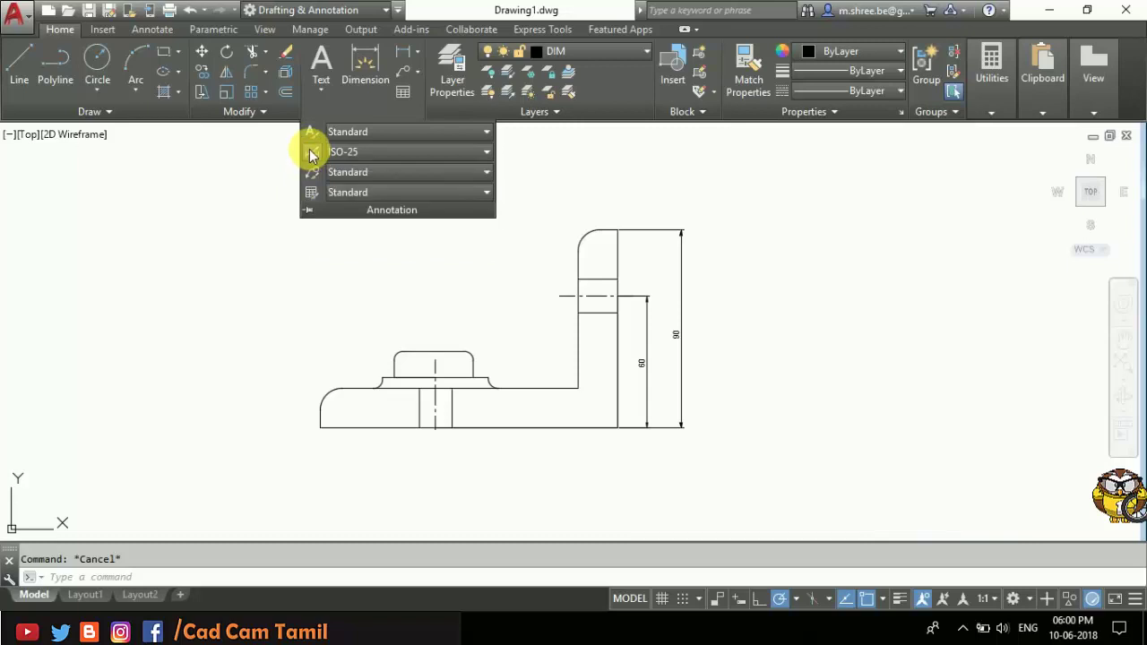
Step: In the ISO-25 dimension style, set arrow size 4, text height 4 and text offset 1
left_click(312, 154)
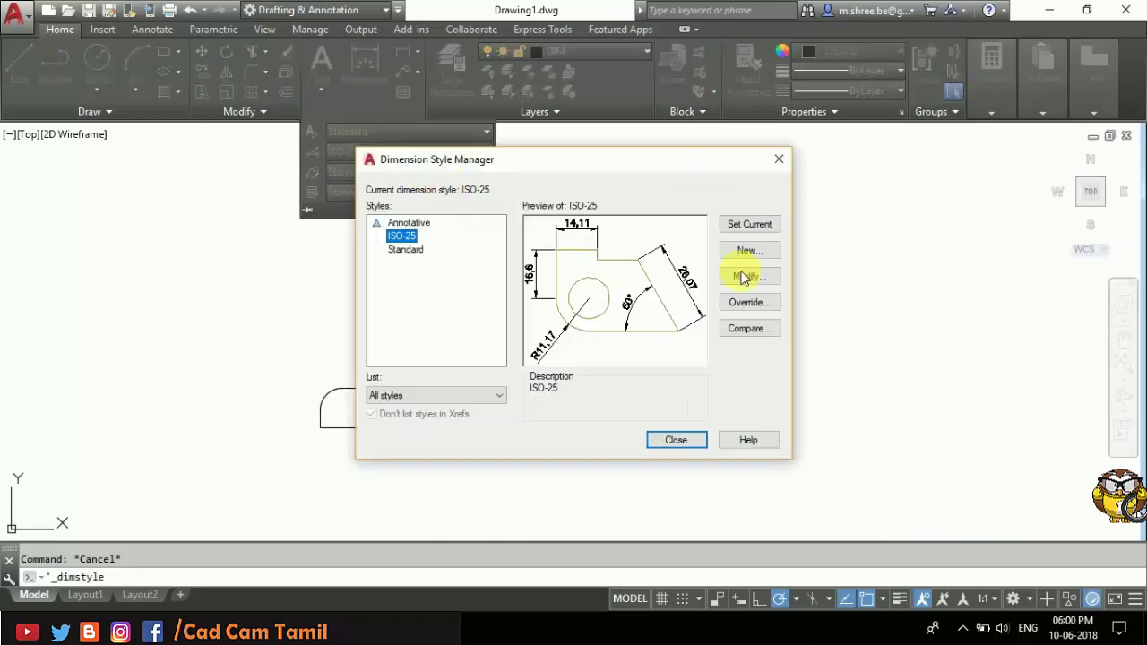
left_click(766, 276)
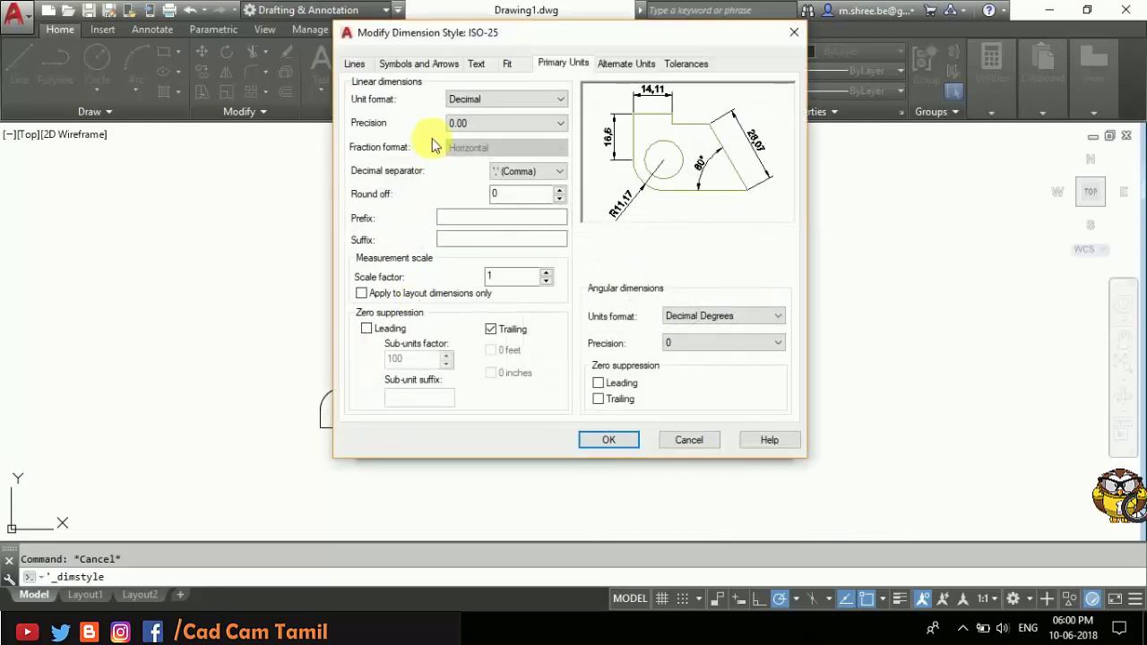
left_click(359, 68)
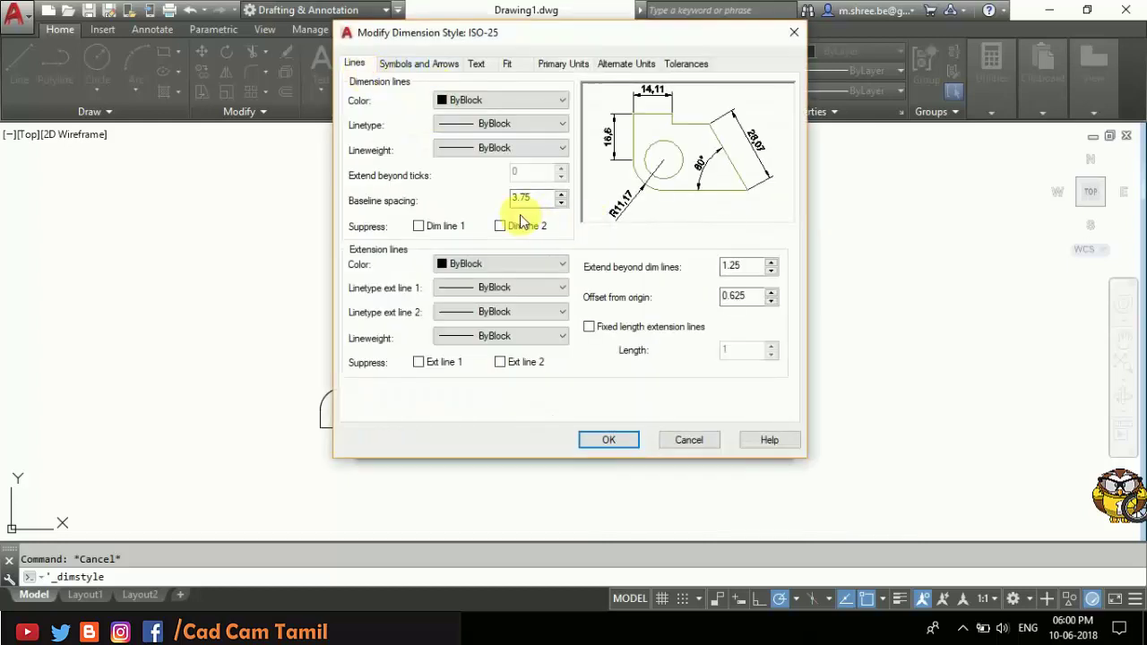
left_click(407, 68)
double_click(380, 232)
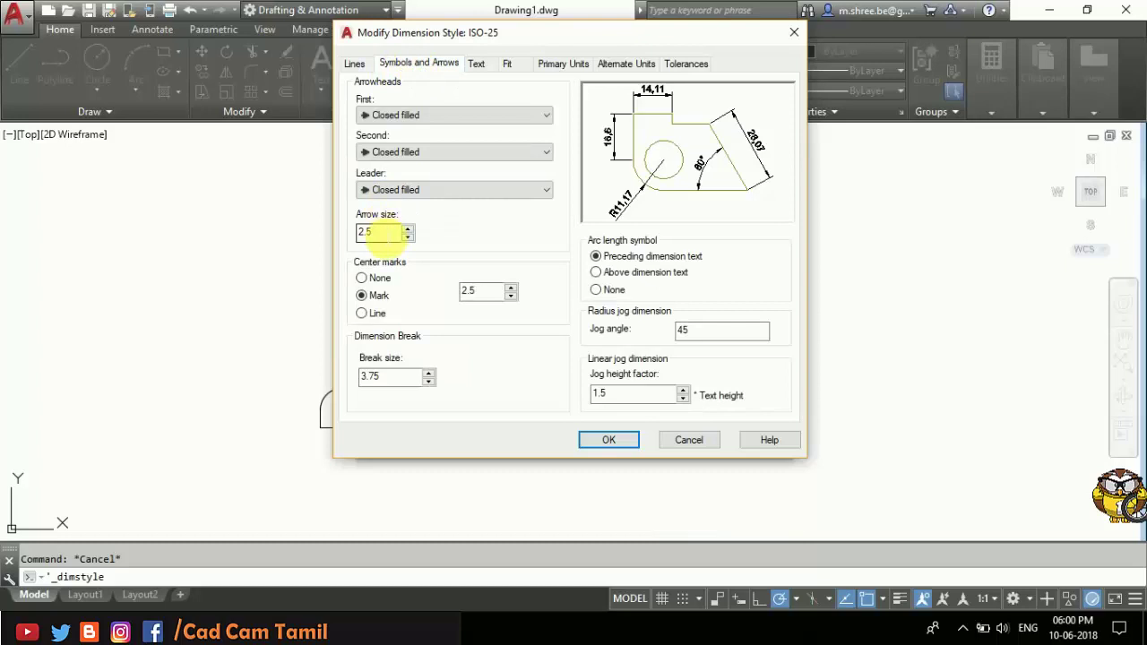
type("4")
left_click(475, 64)
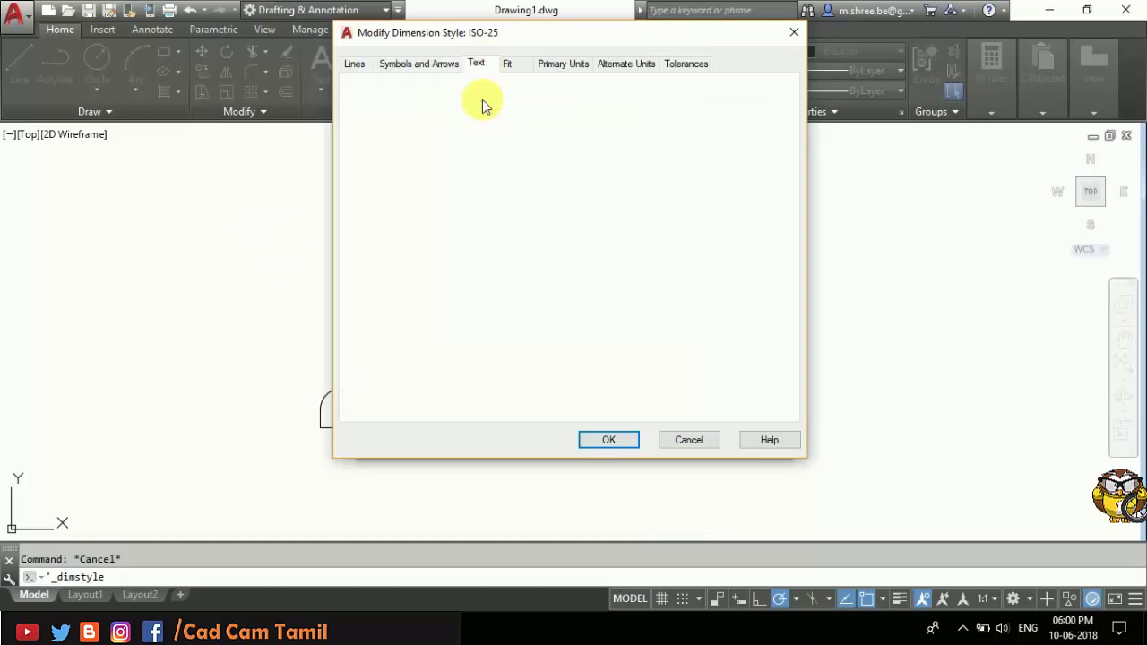
double_click(535, 185)
type("4")
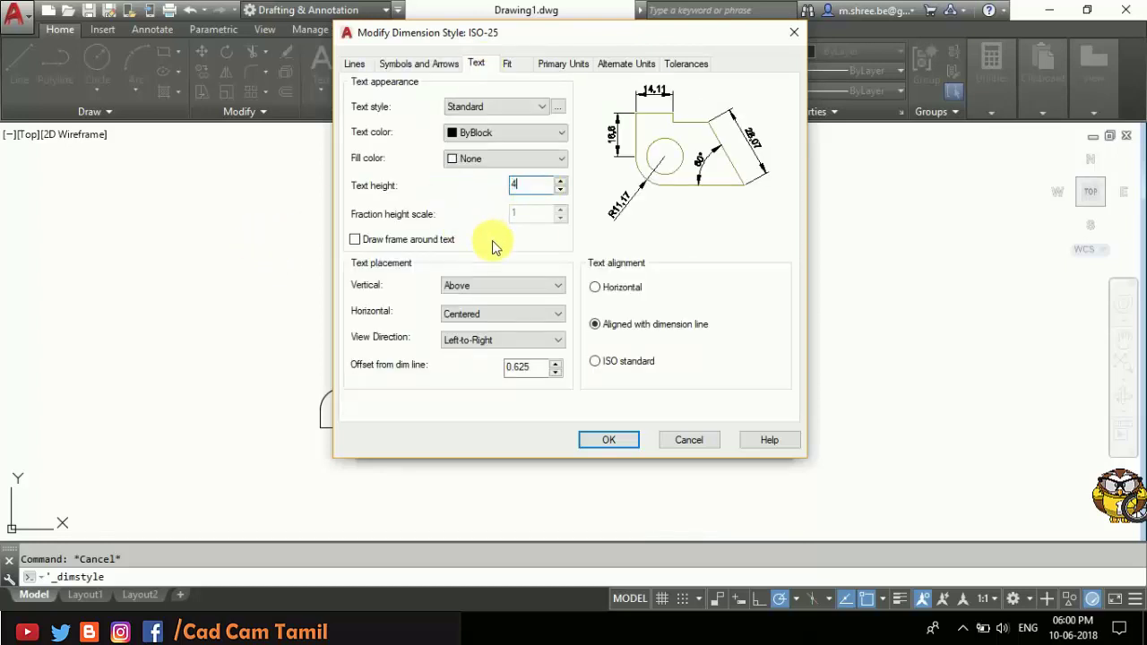
double_click(518, 368)
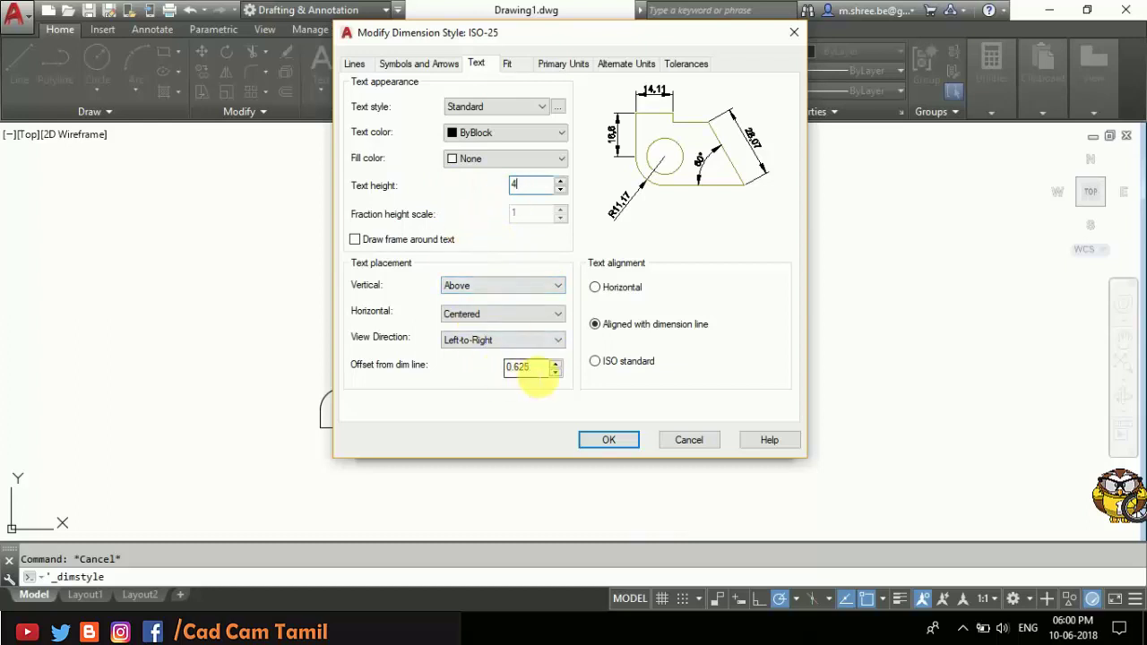
type("1")
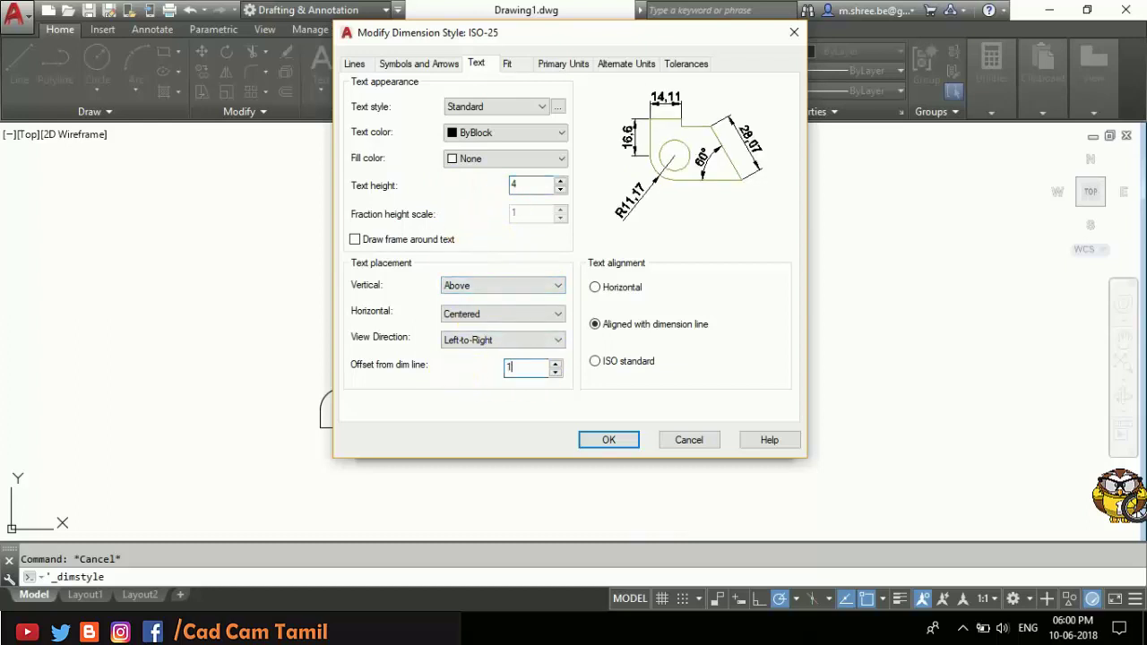
Step: Set precision to 0.0, extension beyond 2 and offset from origin 2, then apply the style
left_click(518, 66)
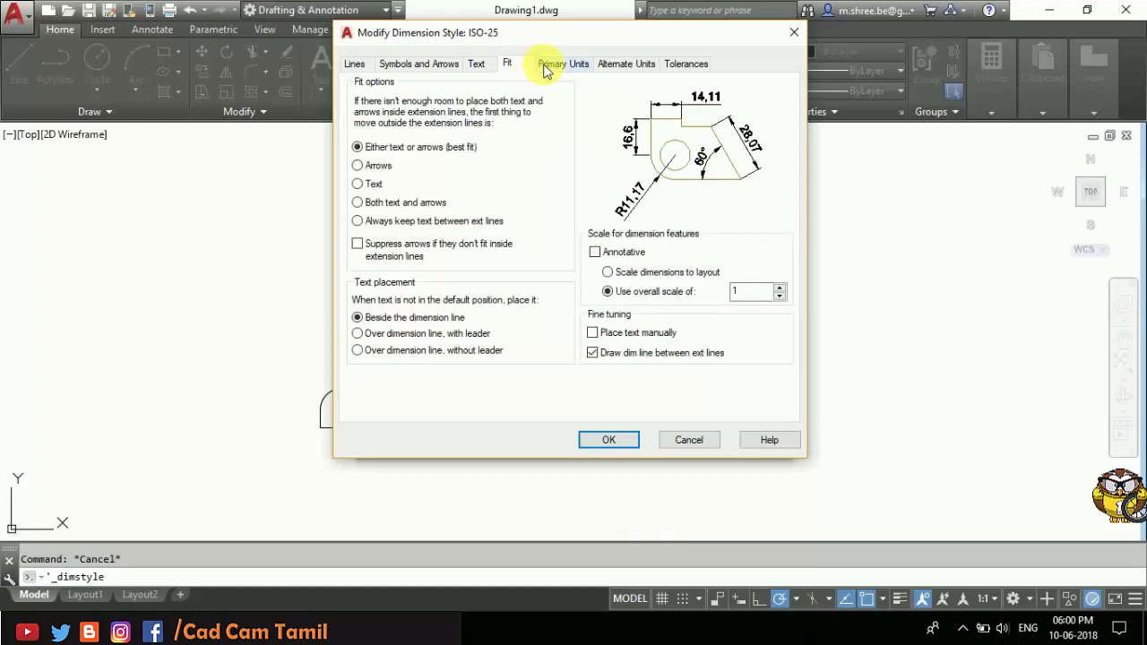
left_click(546, 64)
left_click(523, 124)
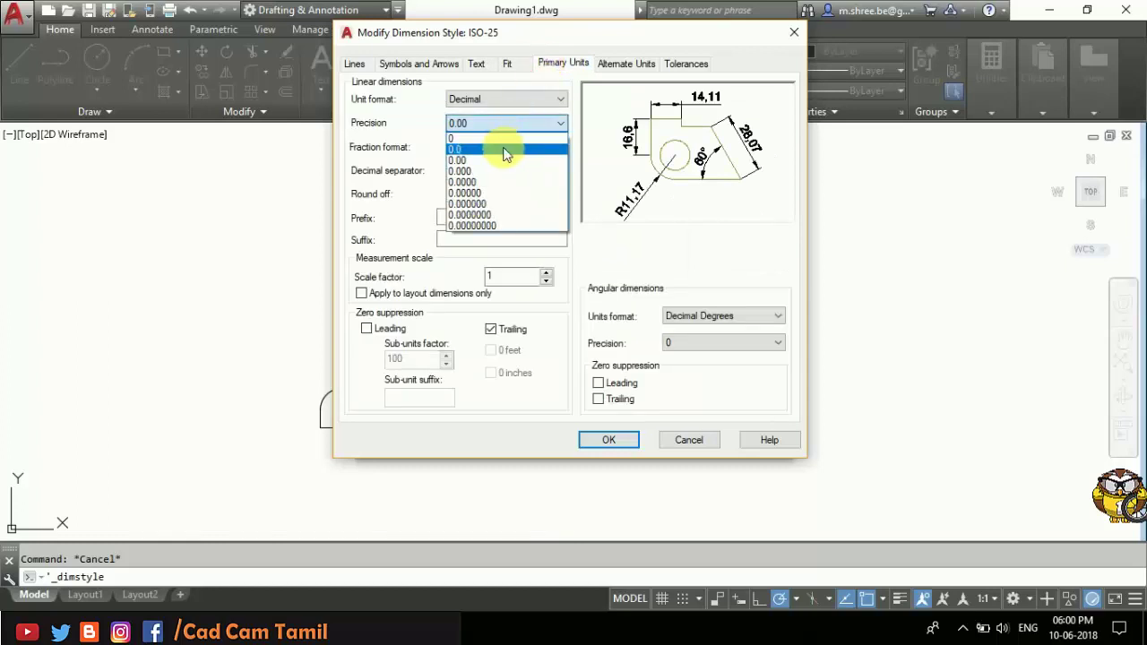
left_click(502, 150)
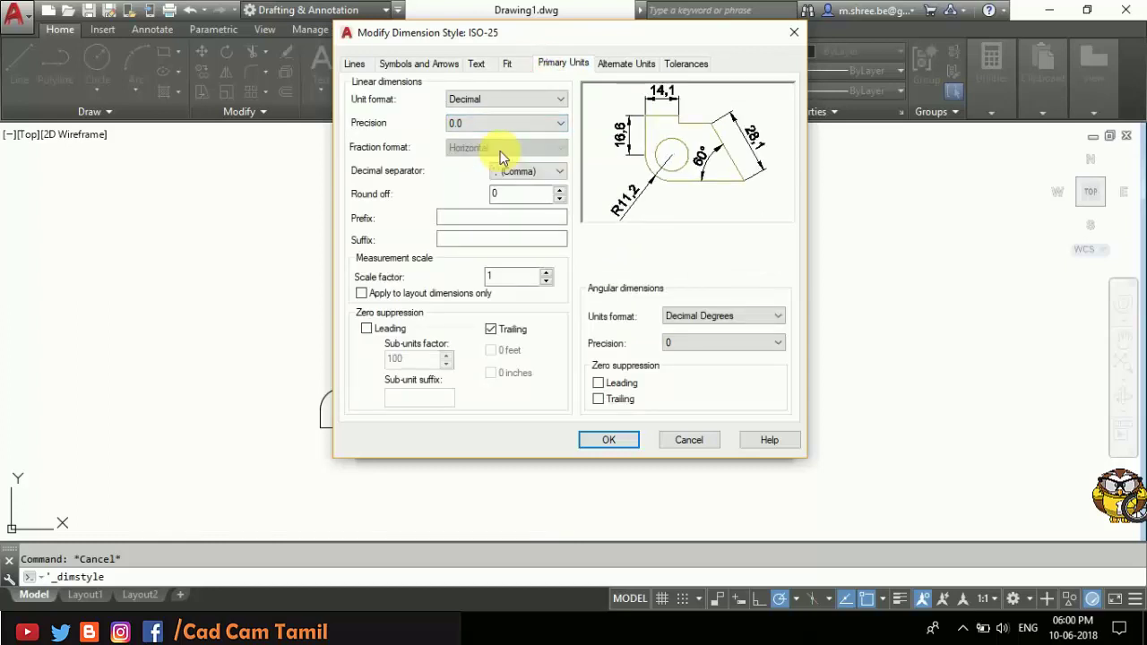
left_click(357, 63)
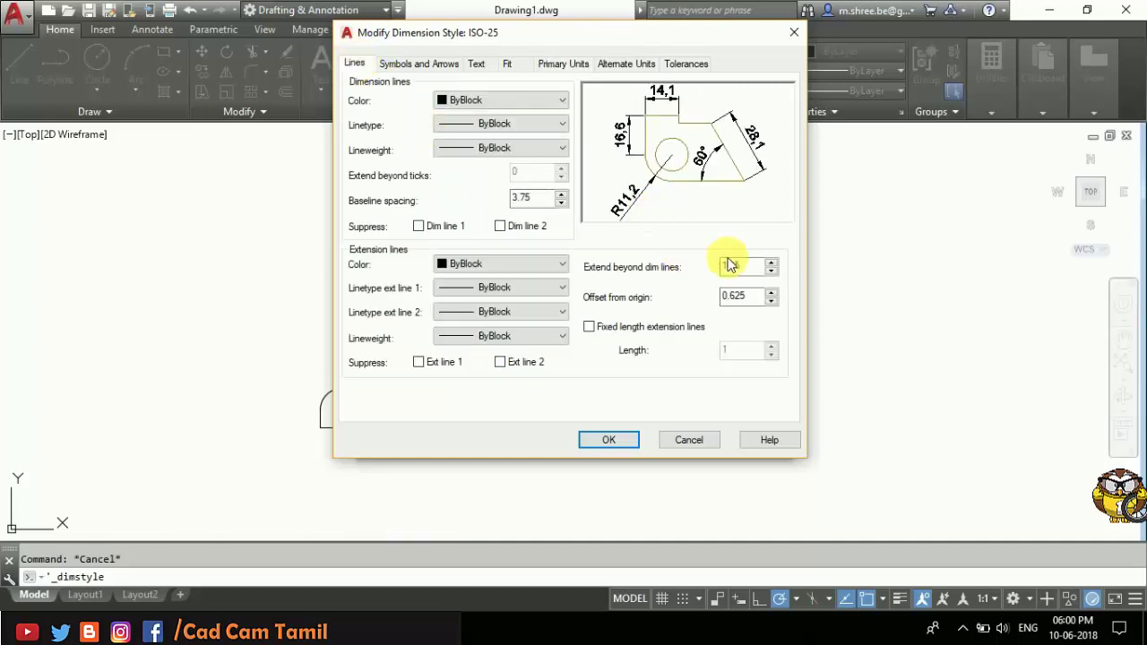
left_click_drag(741, 265, 614, 266)
type("2")
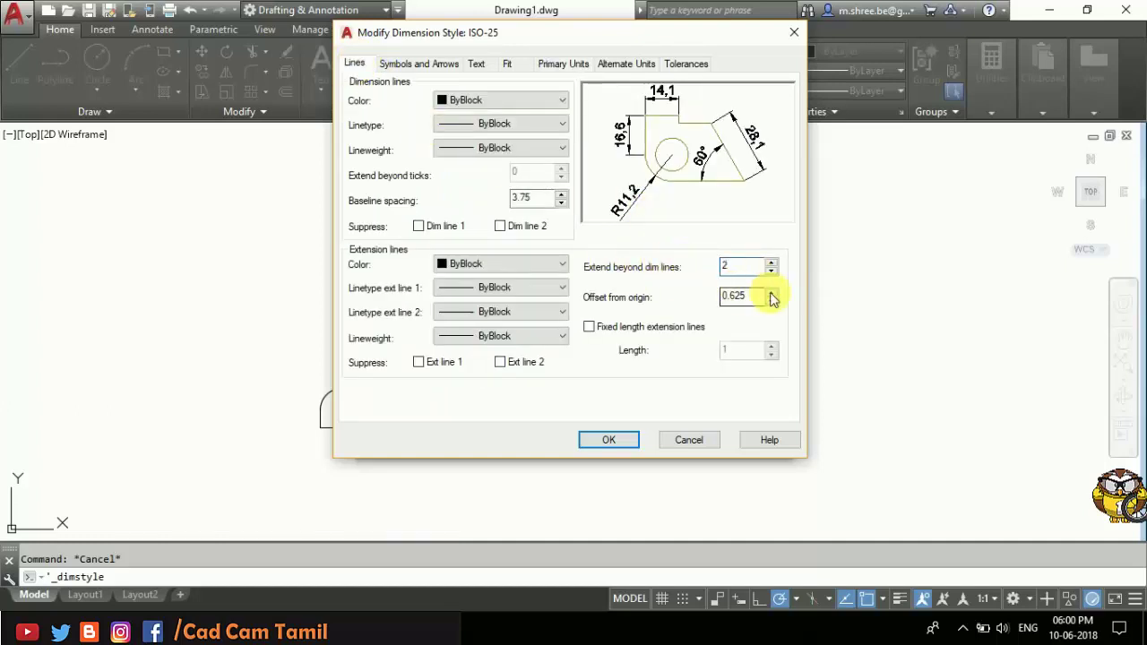
left_click_drag(766, 297, 641, 297)
type("2")
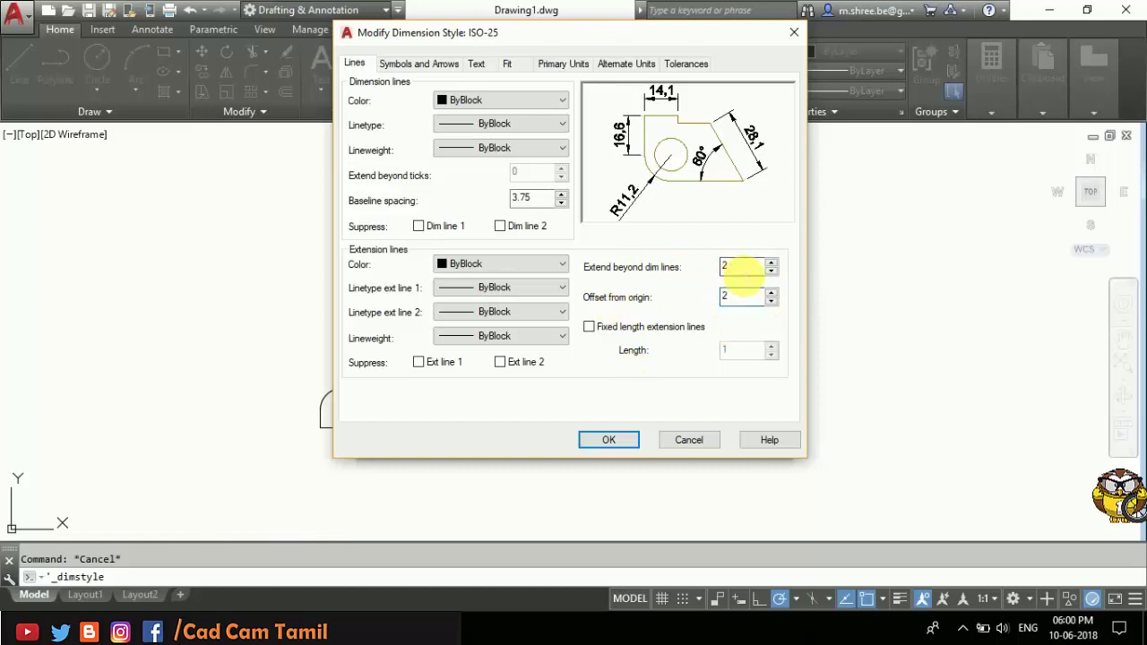
left_click(618, 437)
left_click(693, 438)
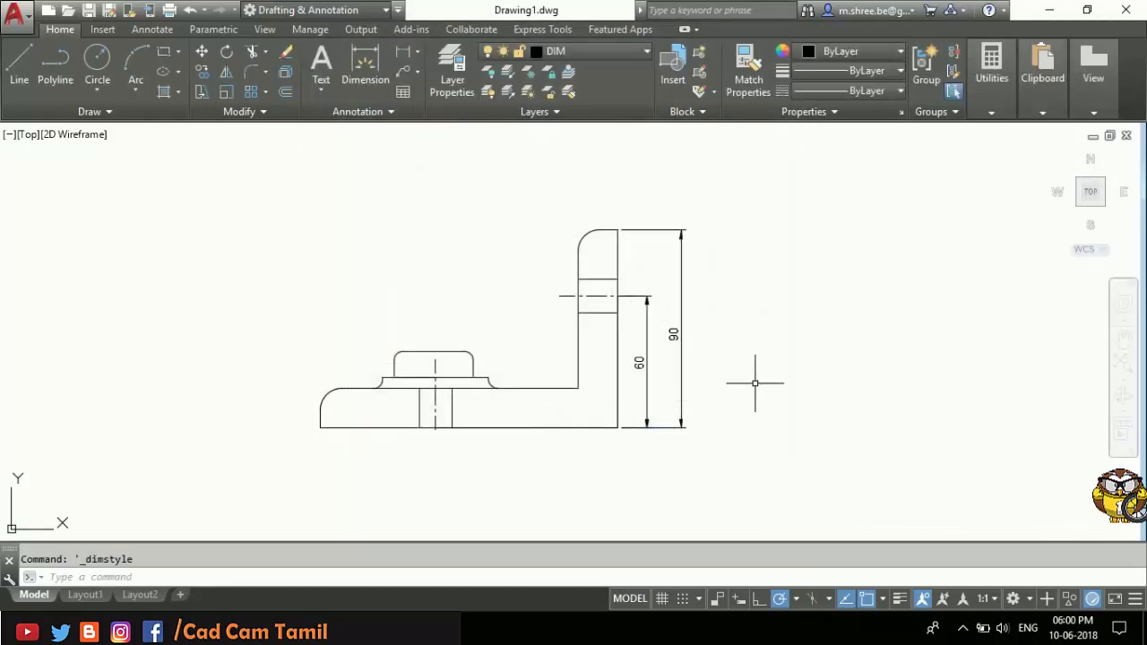
Step: Add an 18 height dimension at the bracket's left end
key("Return")
left_click(341, 410)
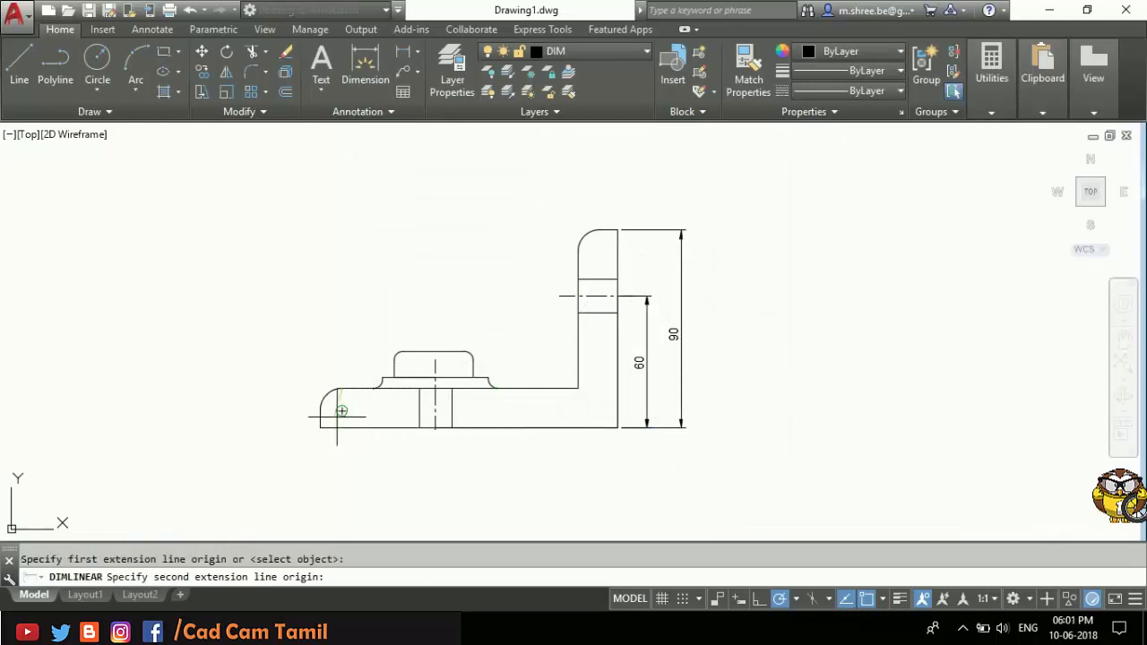
left_click(341, 428)
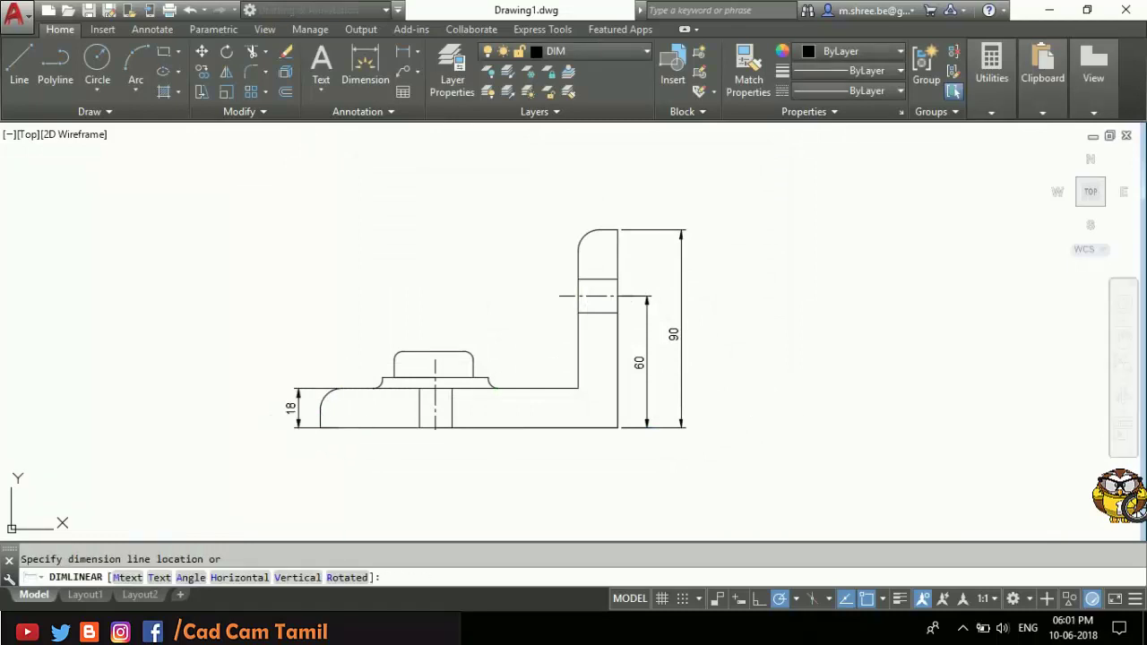
left_click(298, 412)
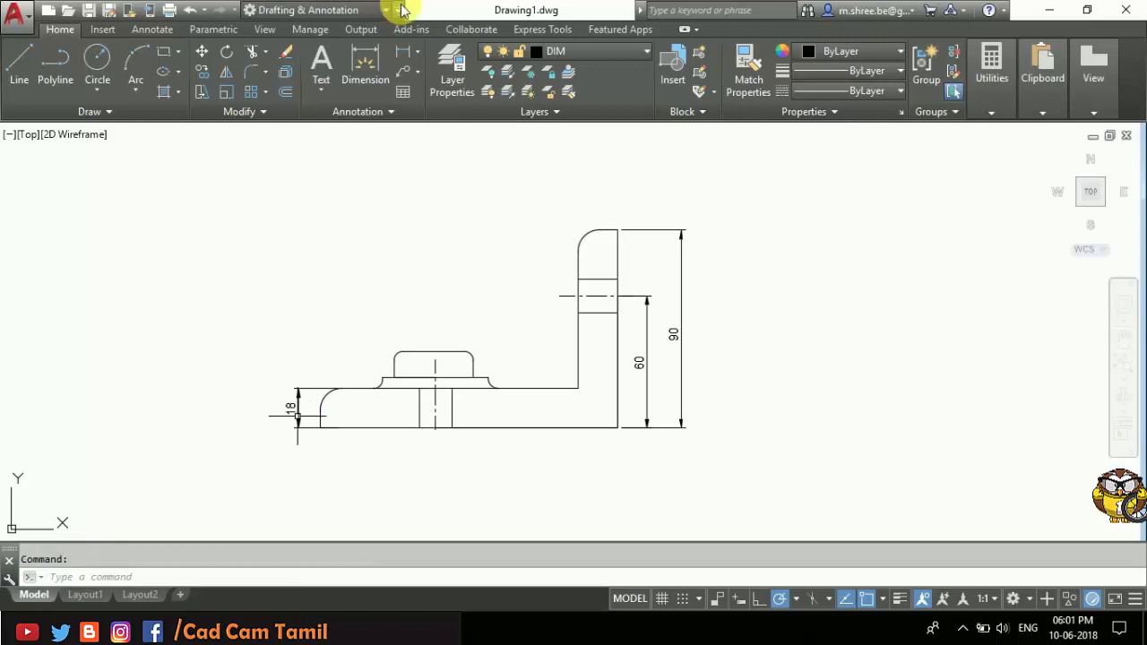
Step: Add horizontal dimensions below the base: 82.5 from hole centre to right end, 135 overall
left_click(402, 60)
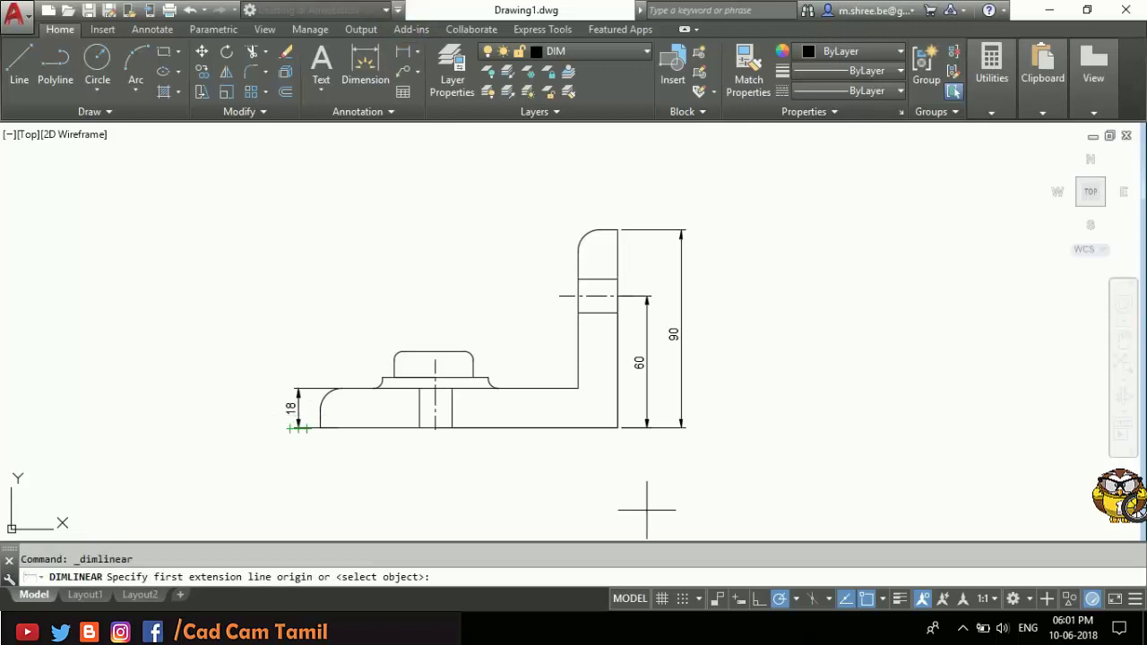
left_click(617, 428)
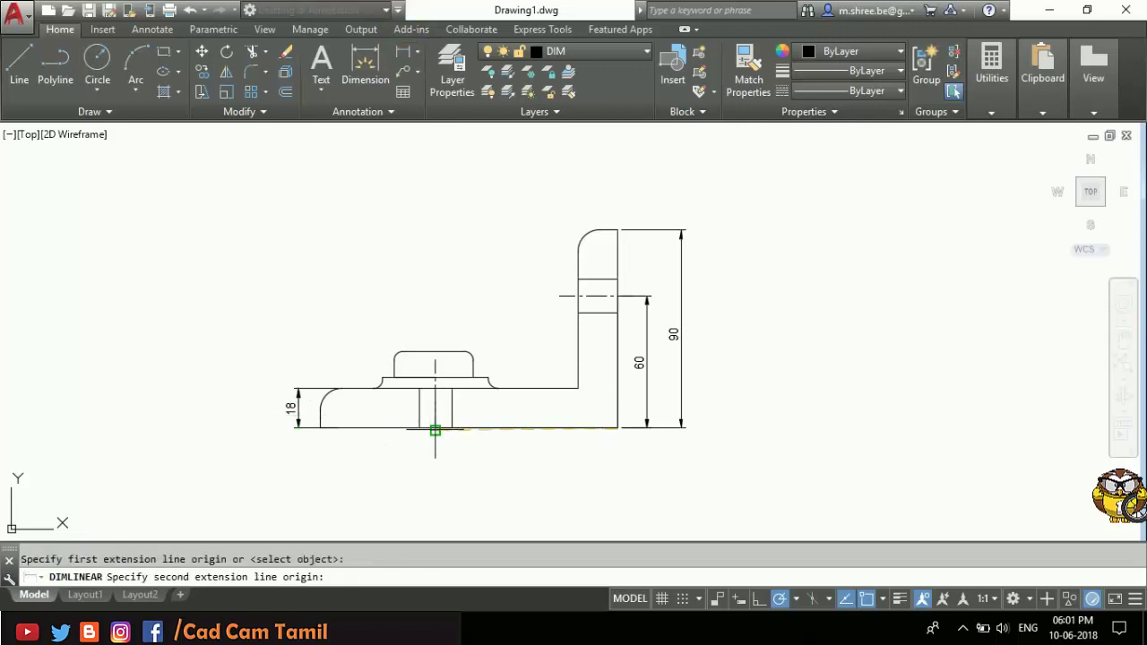
left_click(435, 430)
left_click(442, 457)
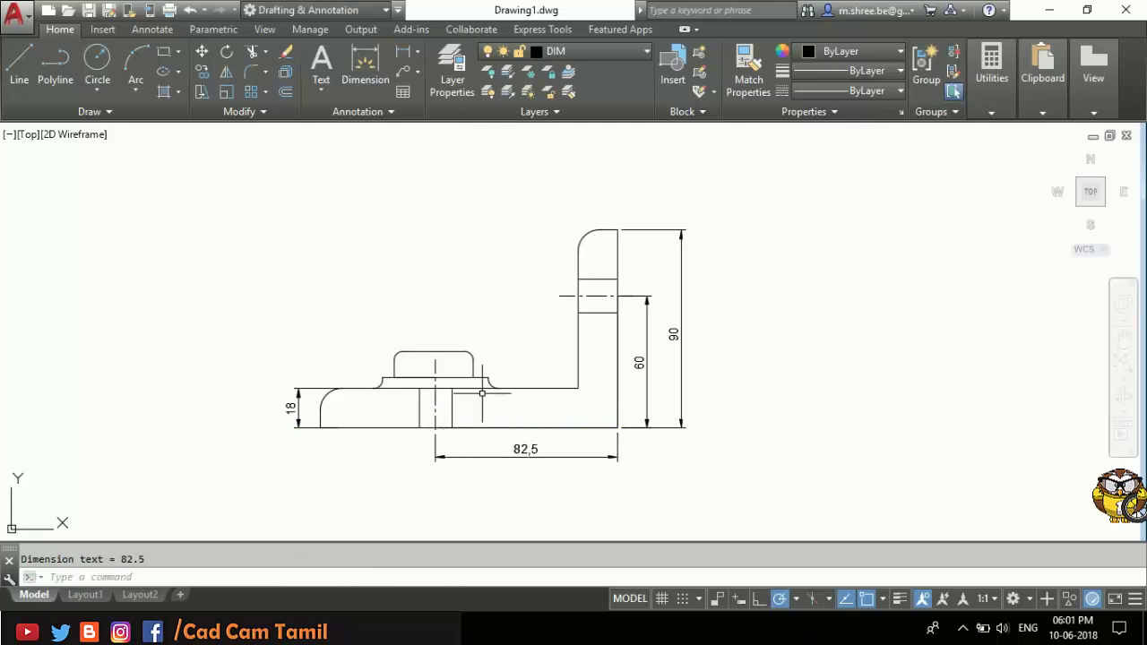
left_click(404, 52)
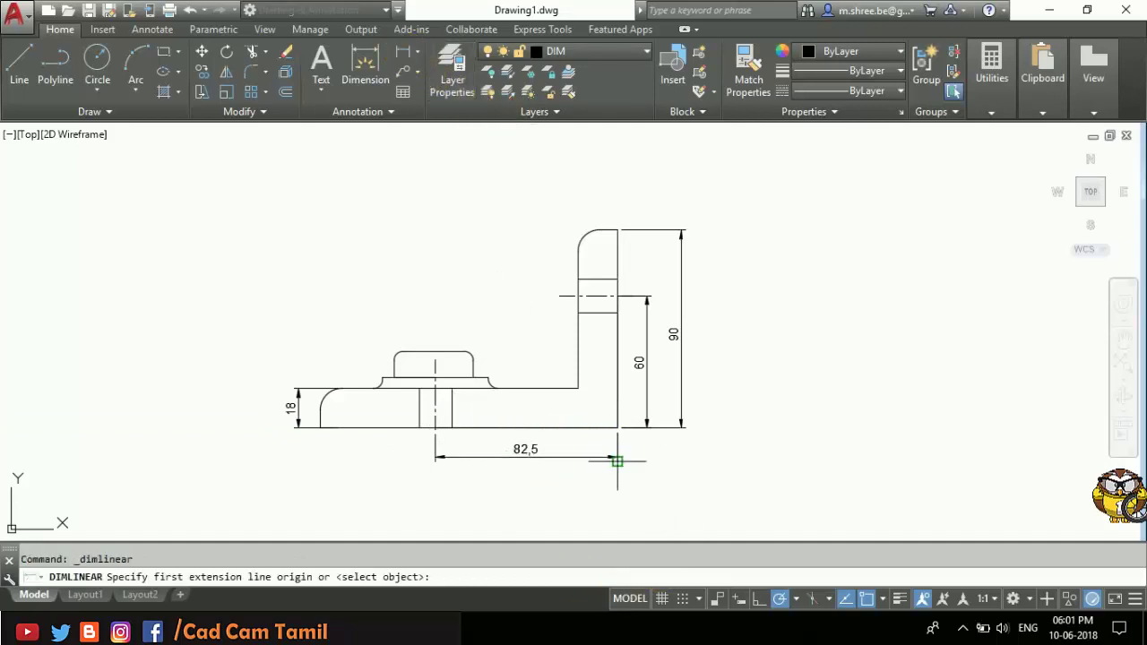
left_click(618, 429)
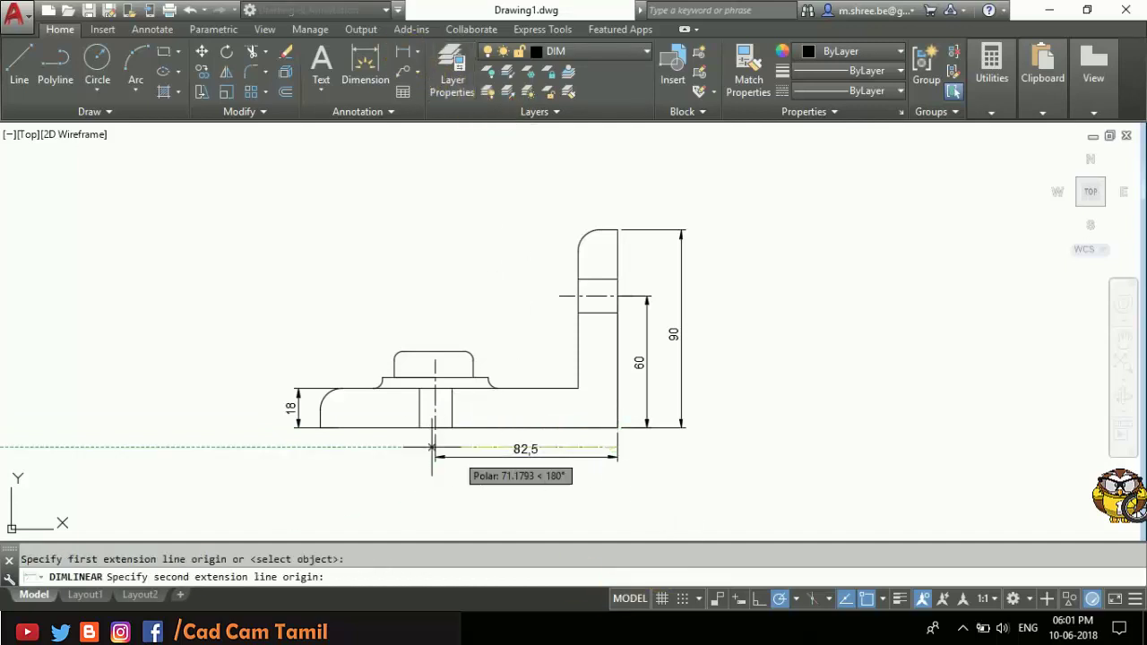
left_click(320, 428)
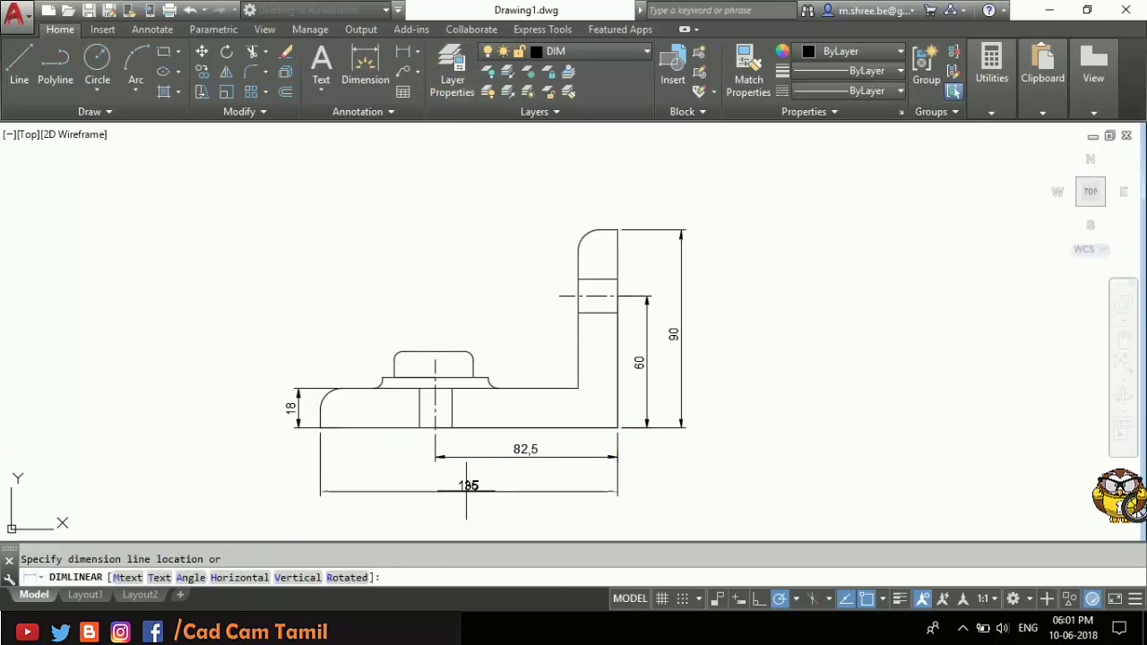
left_click(468, 486)
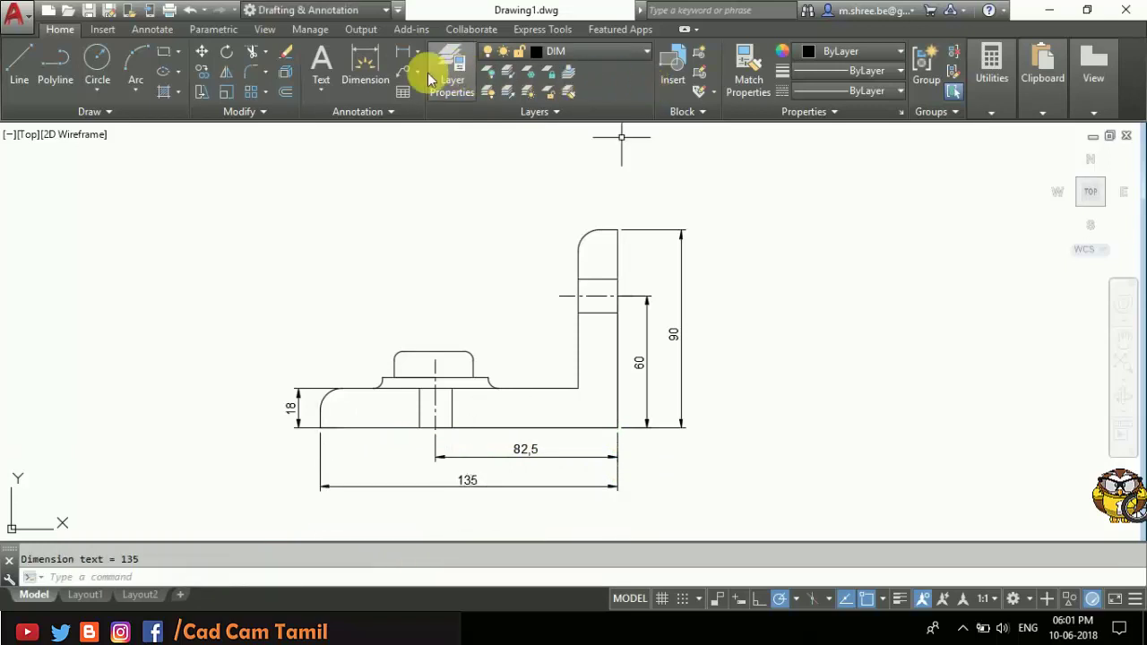
left_click(418, 51)
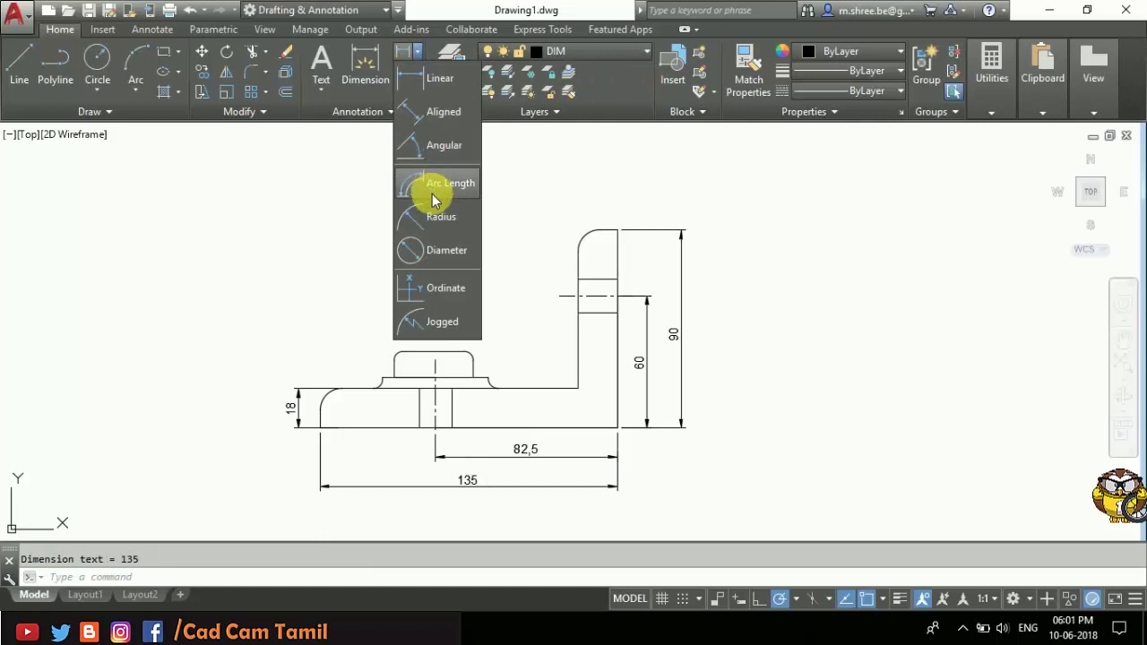
Step: Add radius dimensions: R10 on the upright's rounded top and R4.5 on the boss fillets
left_click(434, 219)
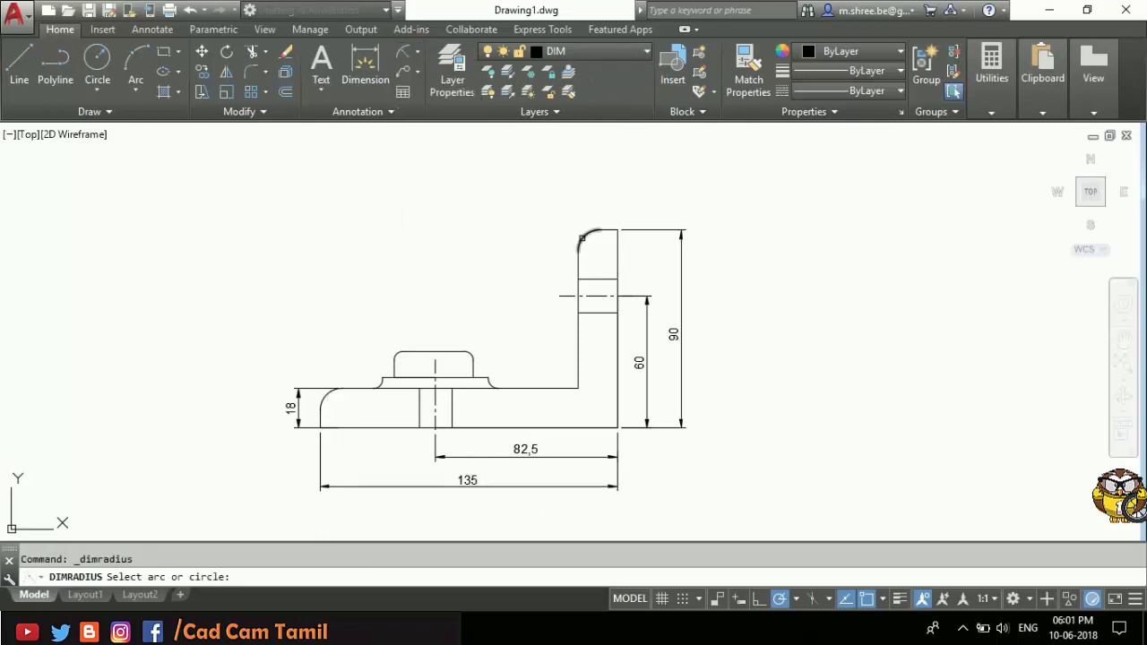
left_click(581, 237)
left_click(548, 208)
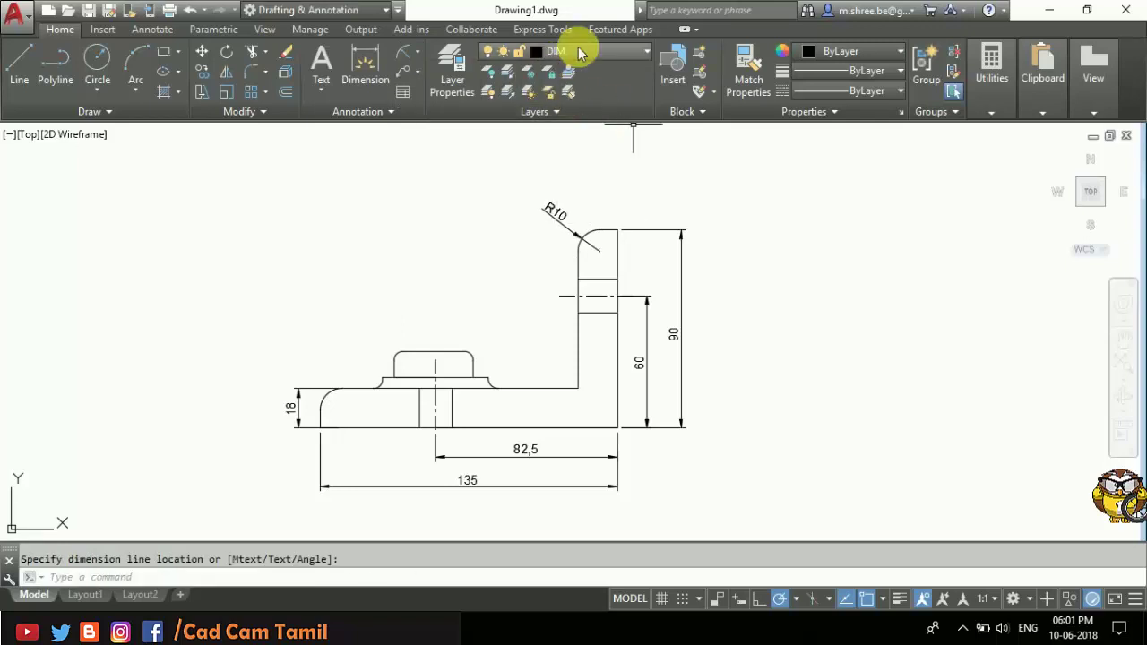
left_click(365, 65)
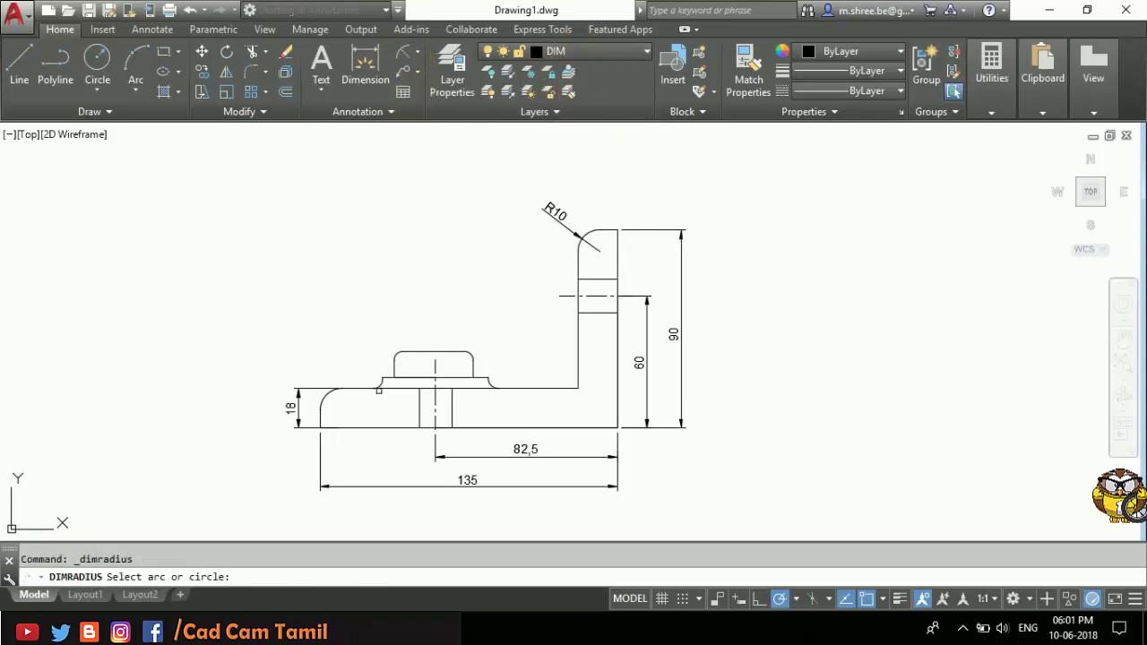
left_click(379, 383)
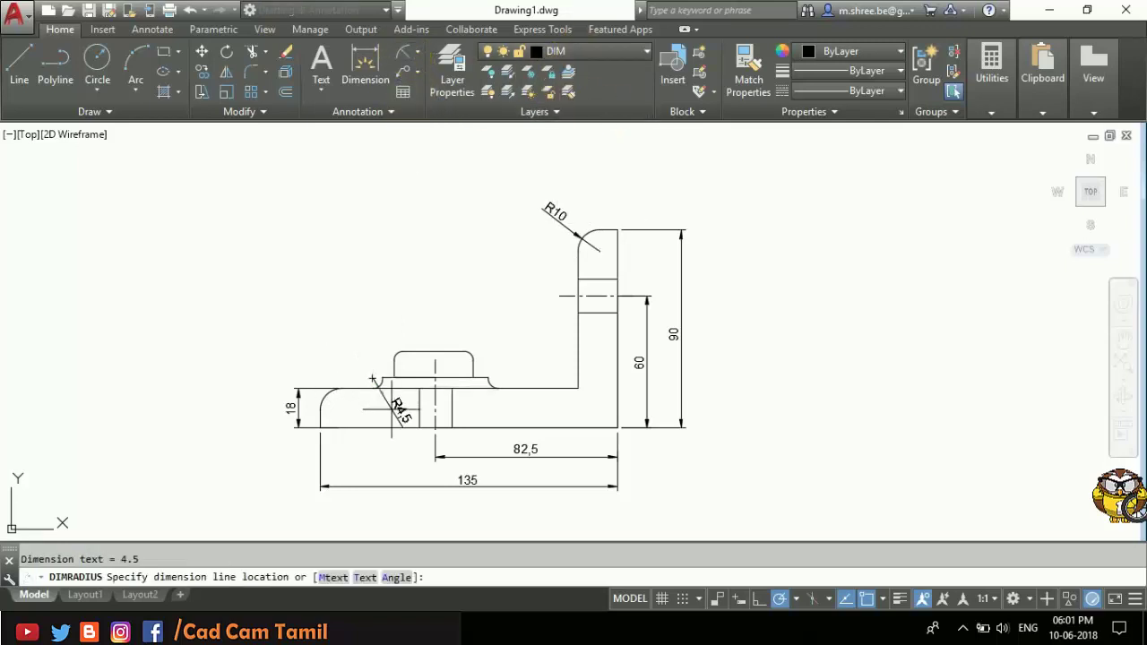
left_click(537, 347)
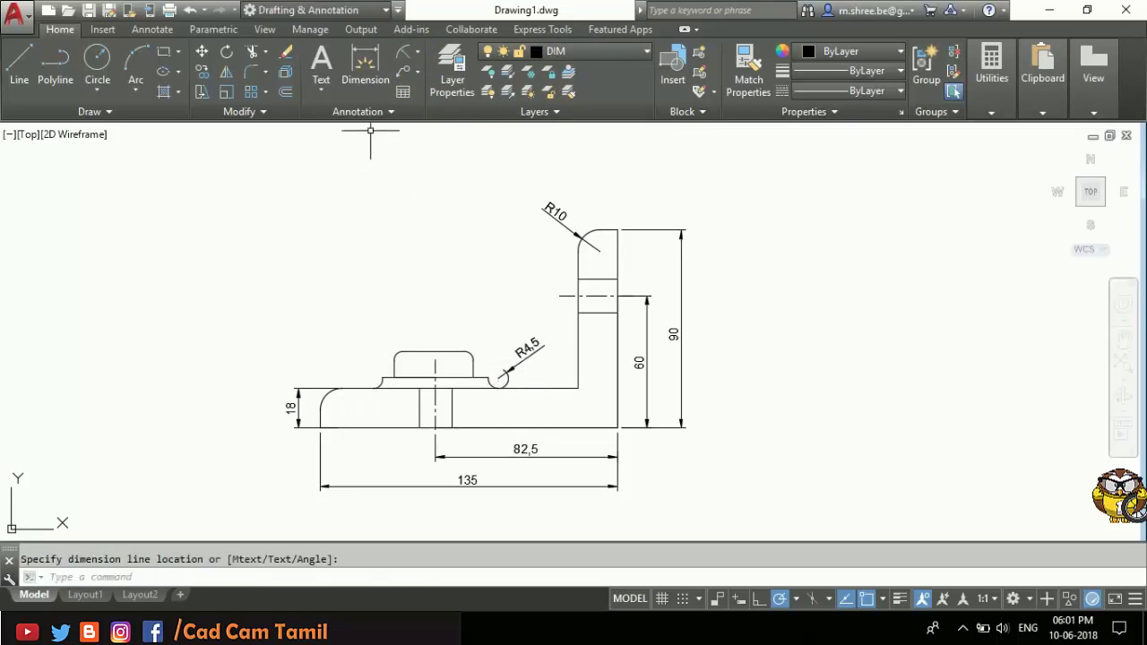
left_click(366, 63)
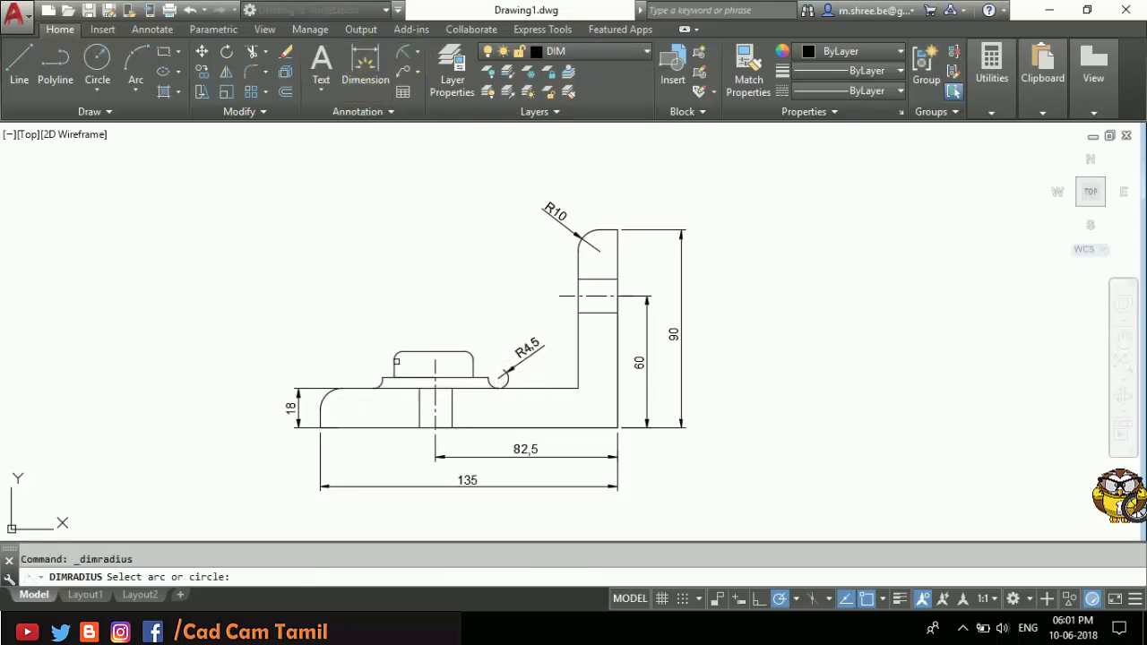
left_click(395, 353)
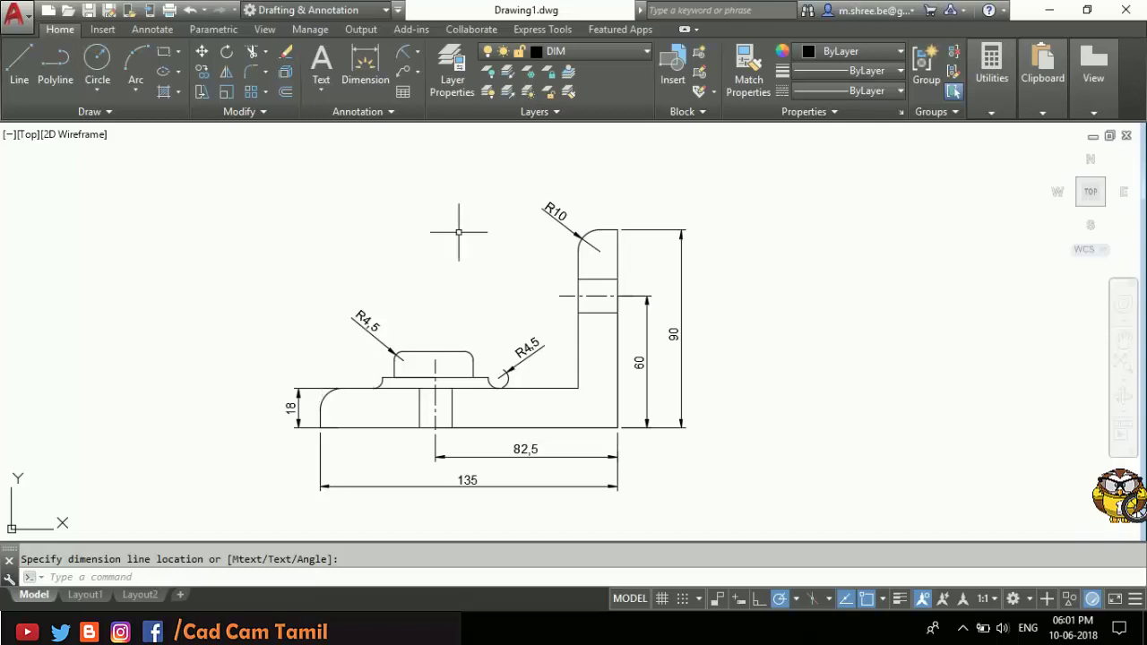
Step: Dimension the washer width 48 above the boss, then pick the boss corners for 36
left_click(414, 52)
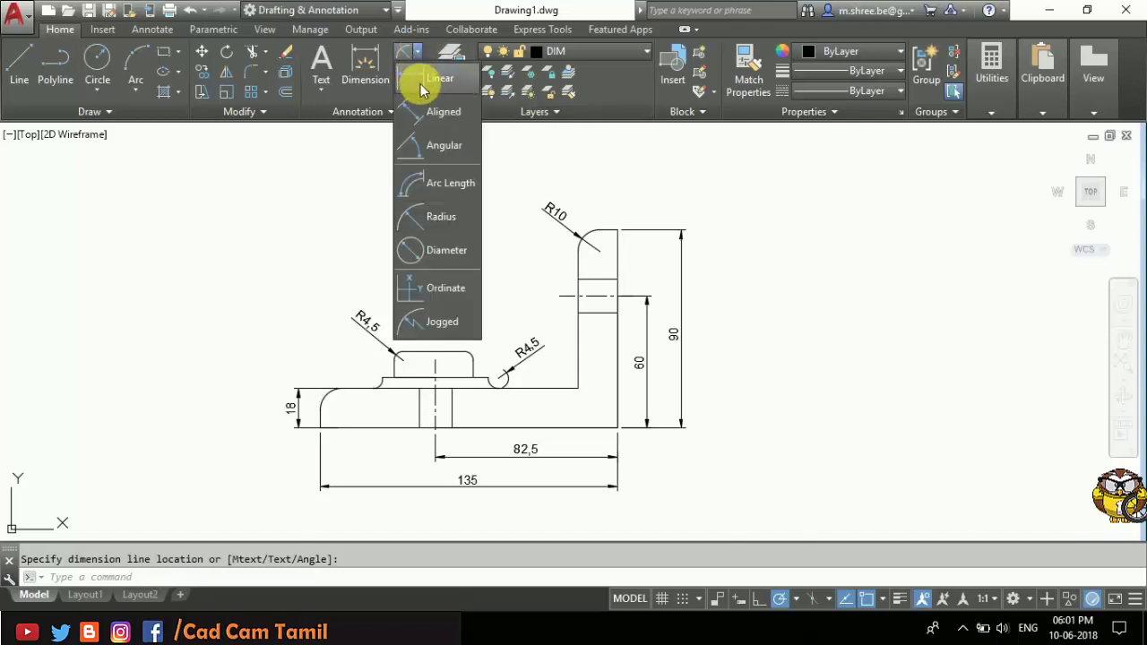
left_click(420, 81)
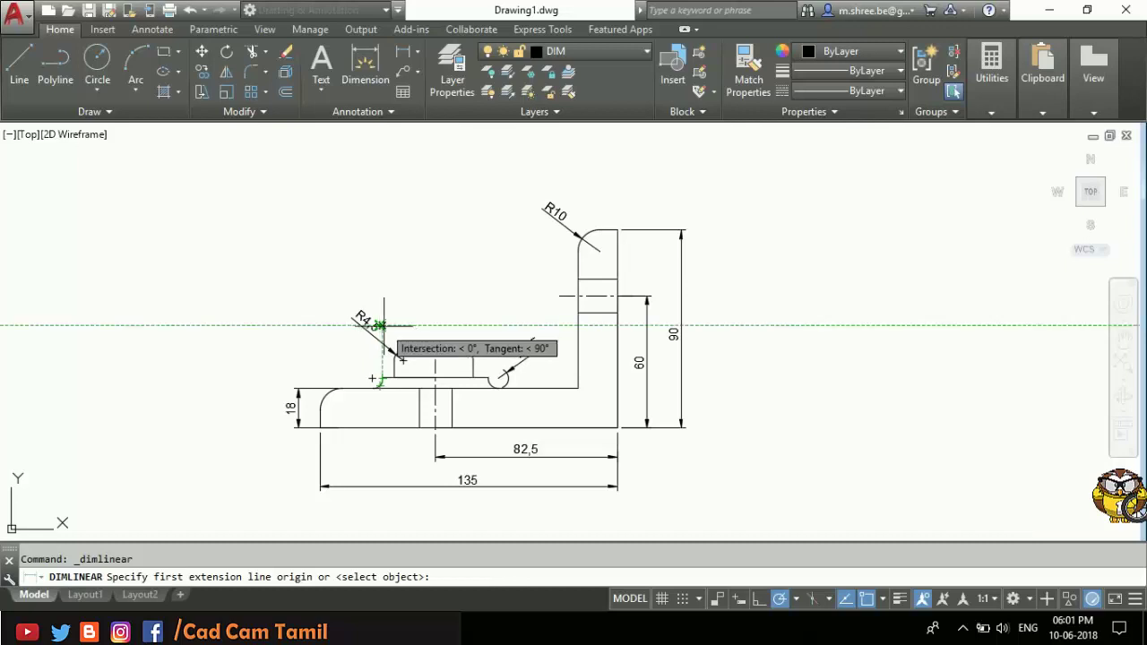
left_click(382, 326)
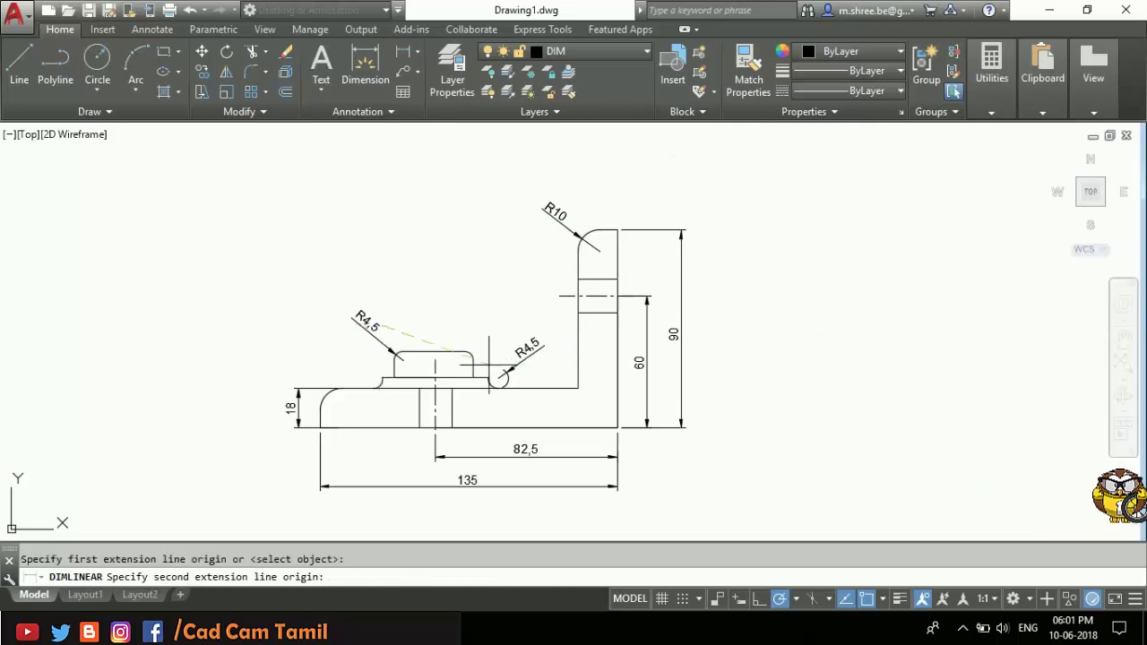
left_click(488, 320)
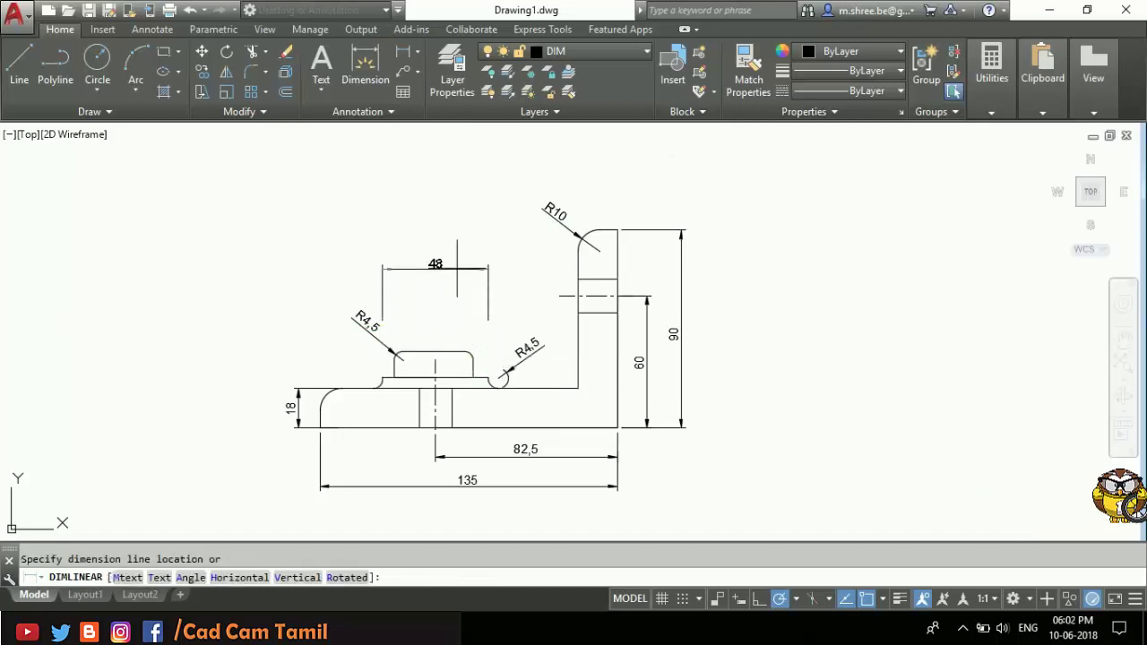
left_click(476, 281)
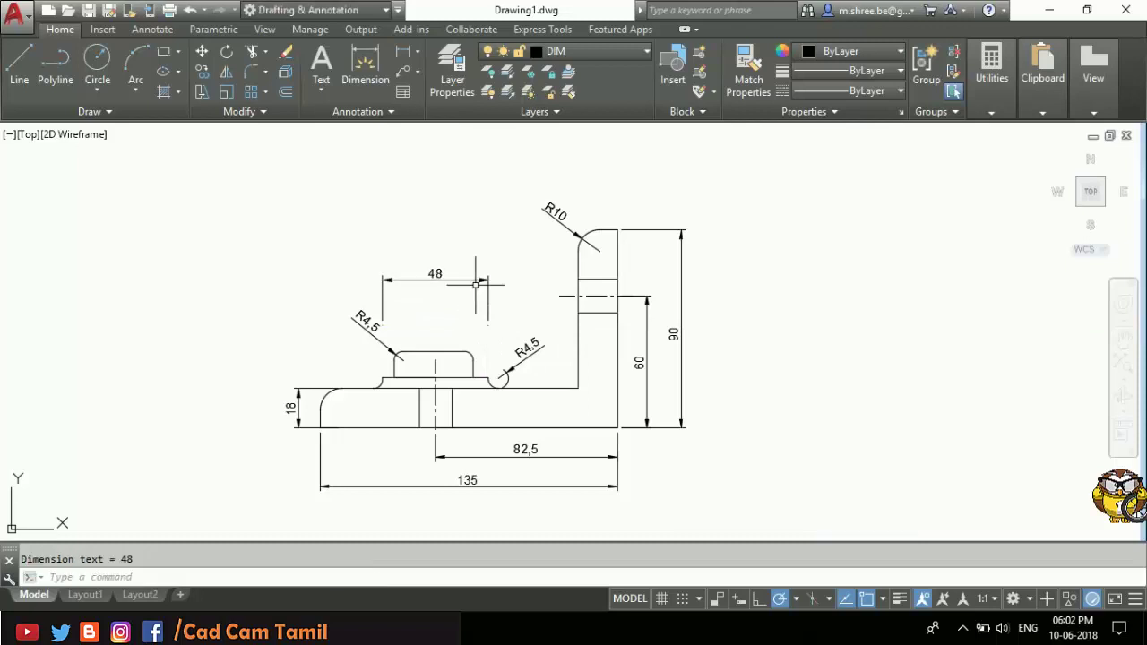
left_click(364, 63)
left_click(394, 360)
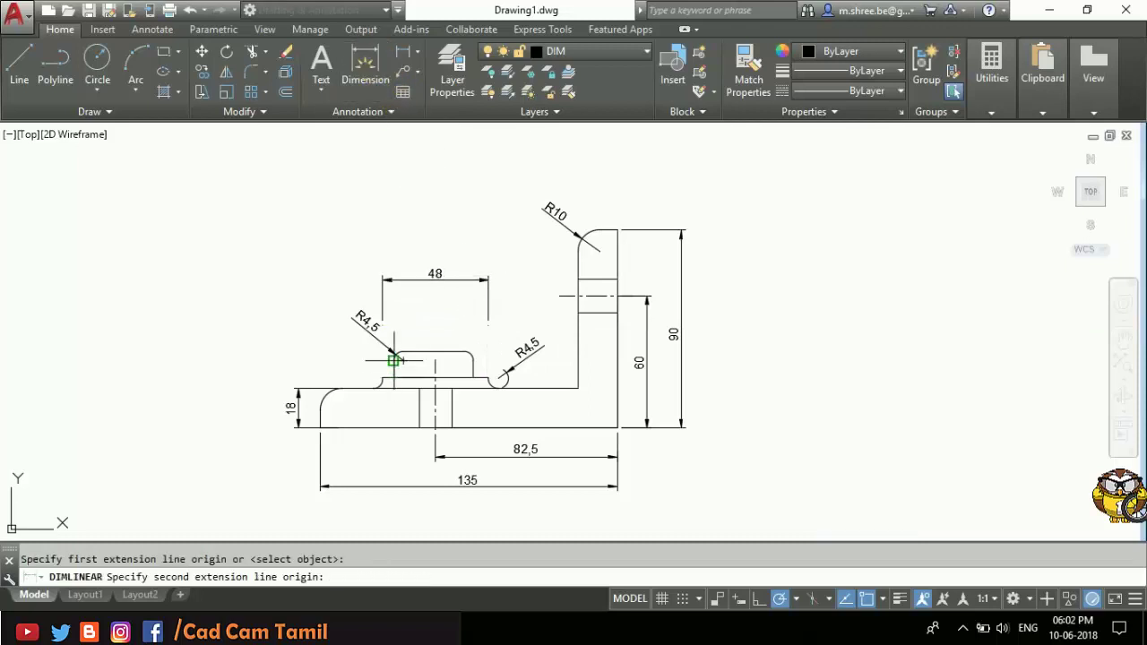
left_click(472, 360)
Step: Place the 36 dimension and add a diameter symbol so it reads Ø36
left_click(463, 319)
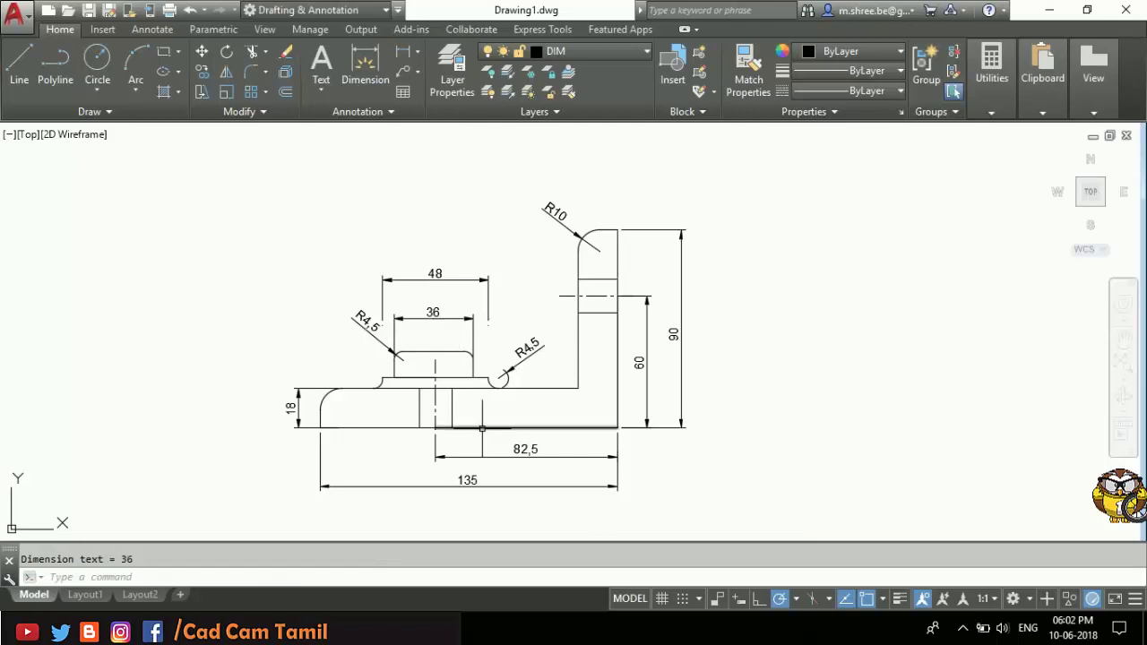
scroll(453, 290, "up", 4)
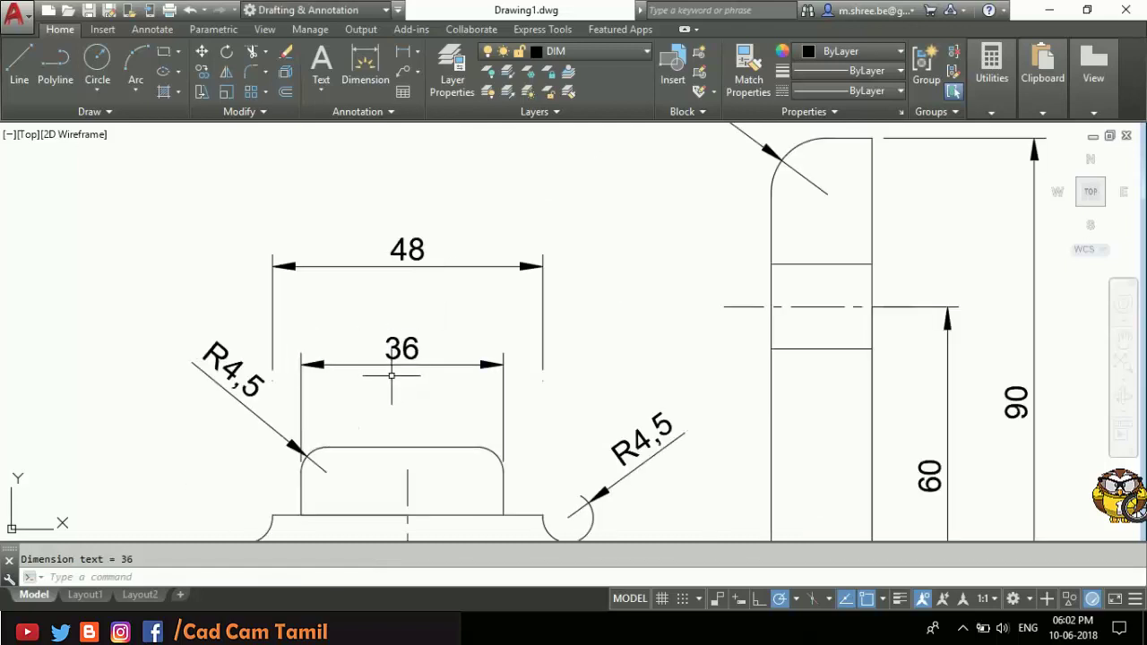
left_click(407, 341)
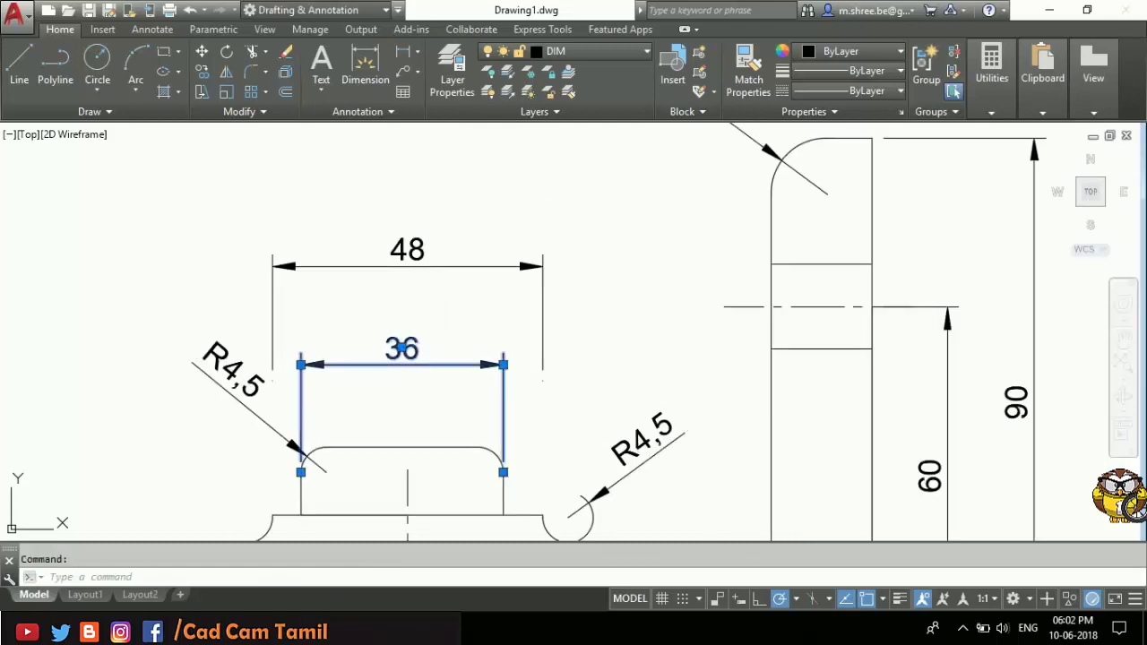
double_click(398, 351)
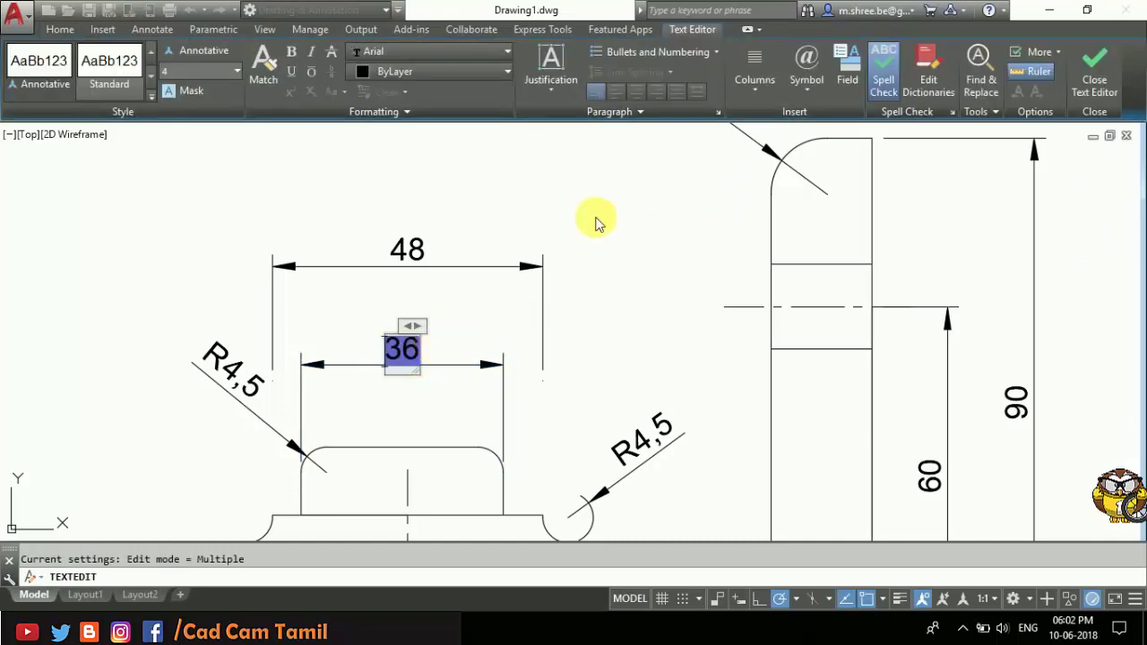
left_click(818, 92)
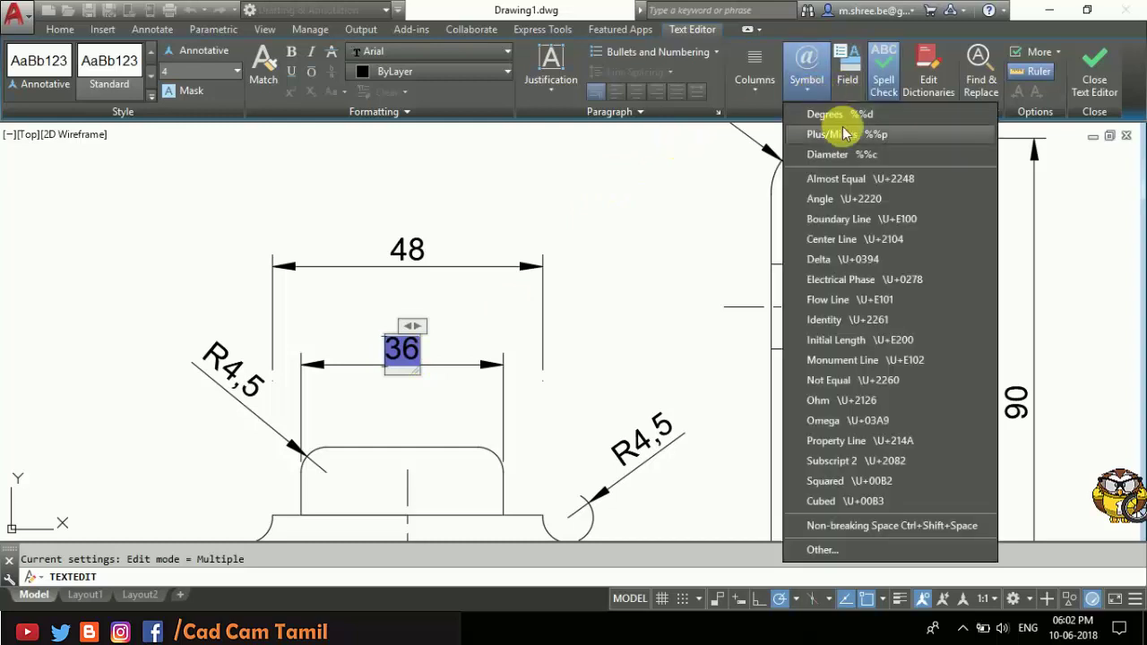
left_click(847, 156)
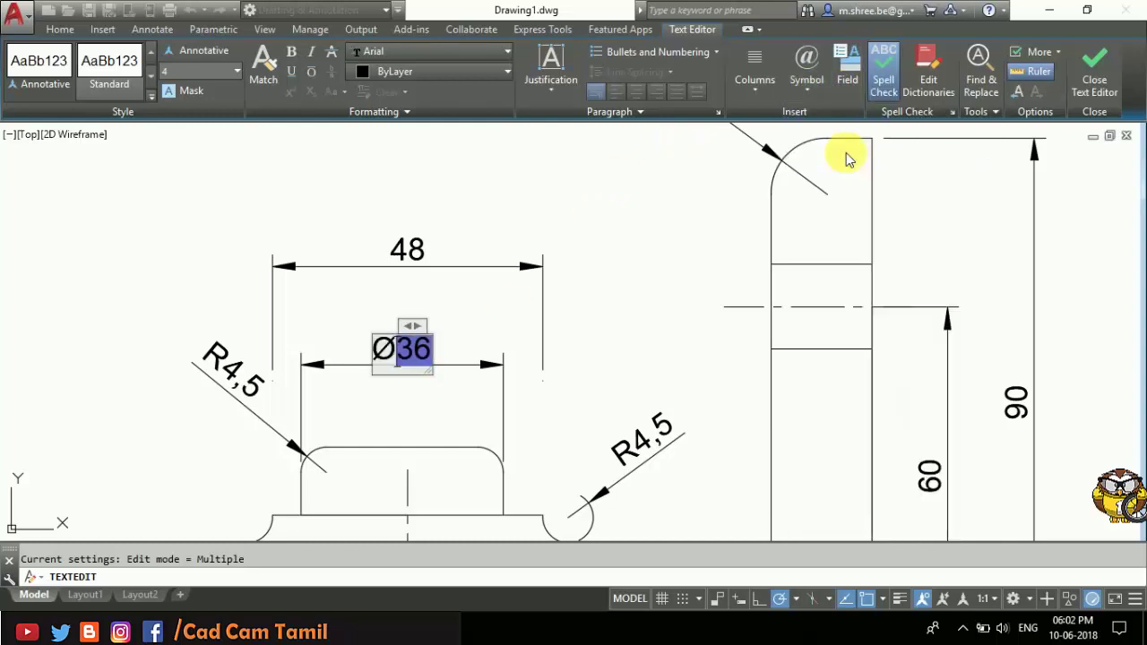
left_click(612, 343)
Step: Prefix the 48 dimension with %%c so it reads Ø48, then exit the text editor
left_click(411, 257)
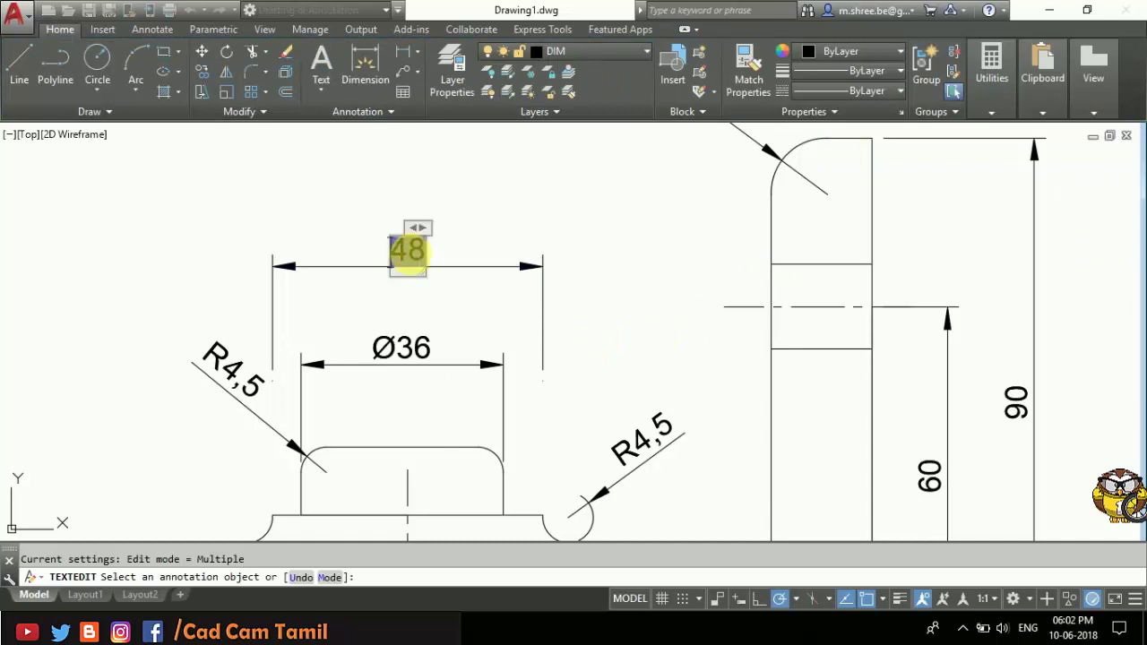
left_click(396, 260)
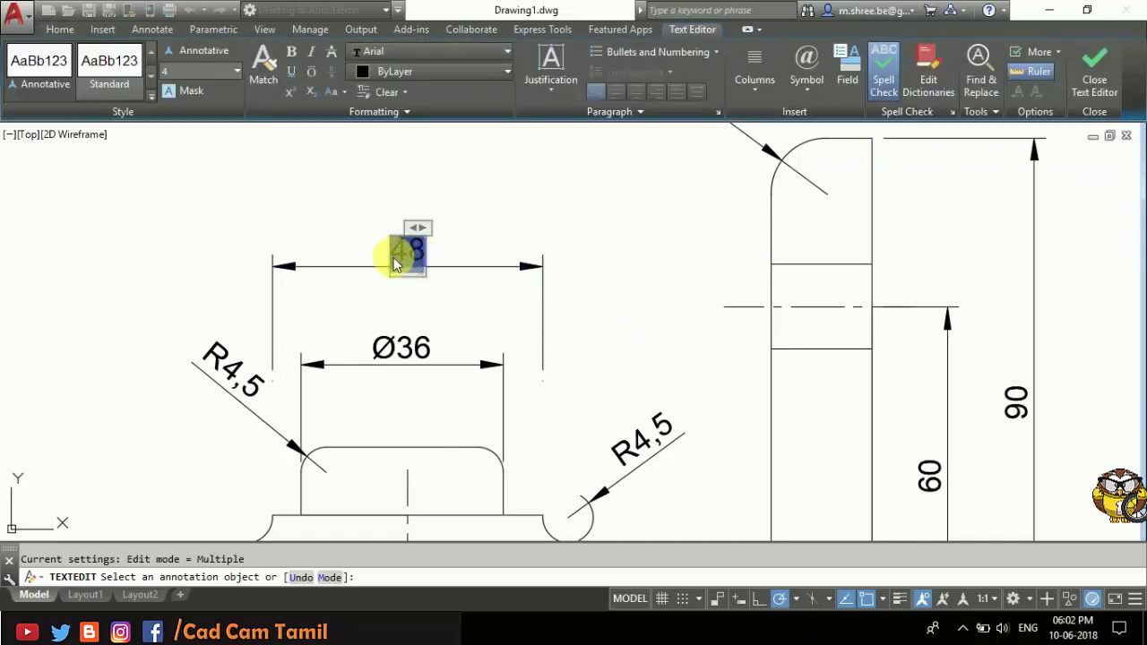
left_click(395, 262)
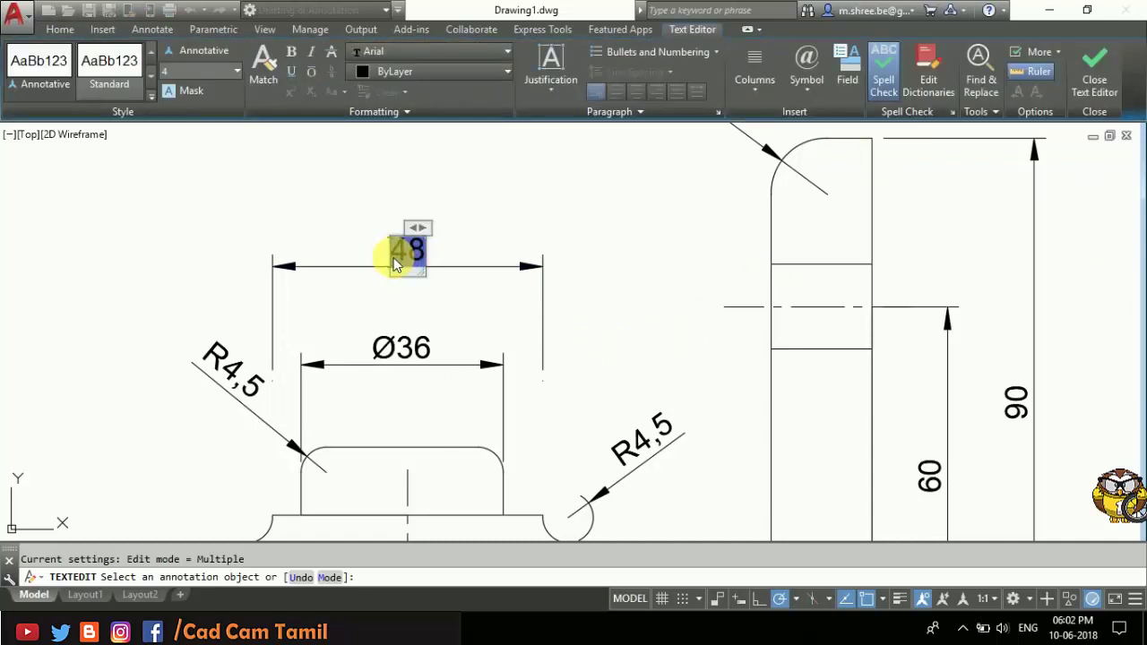
type("%%")
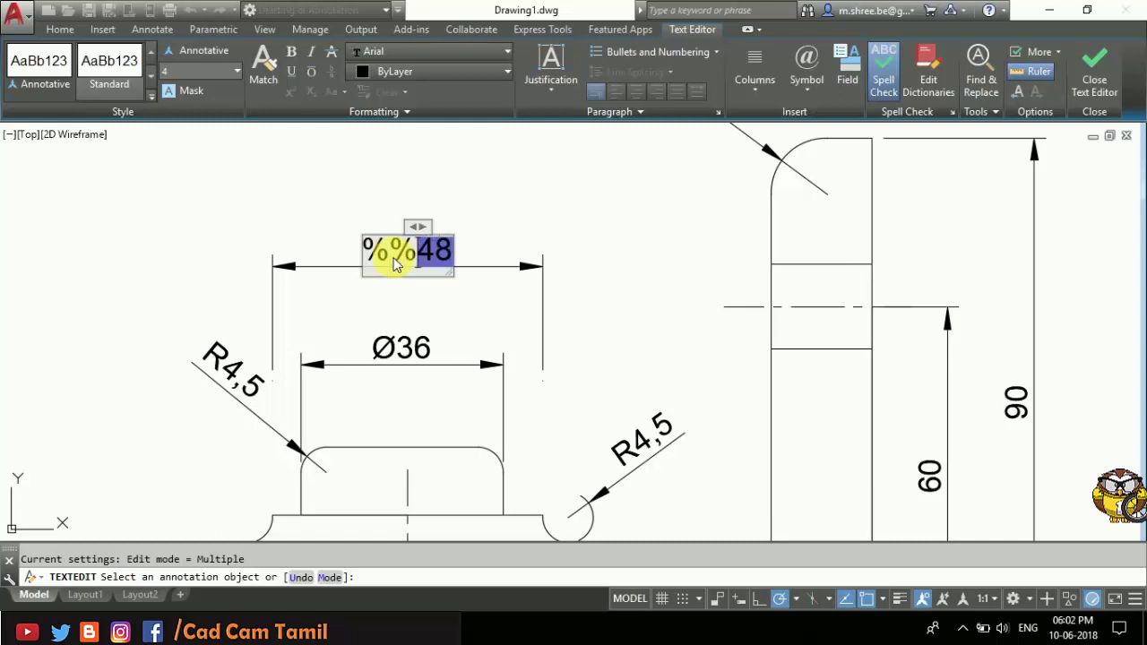
type("c")
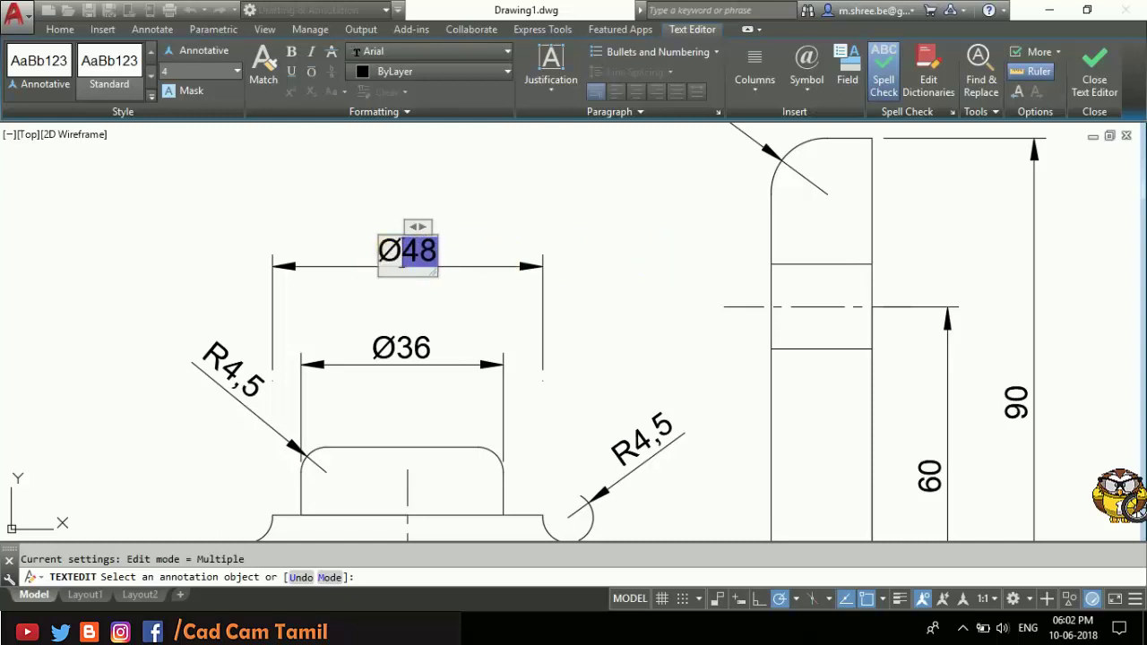
key("Escape")
key("Escape")
scroll(514, 299, "down", 4)
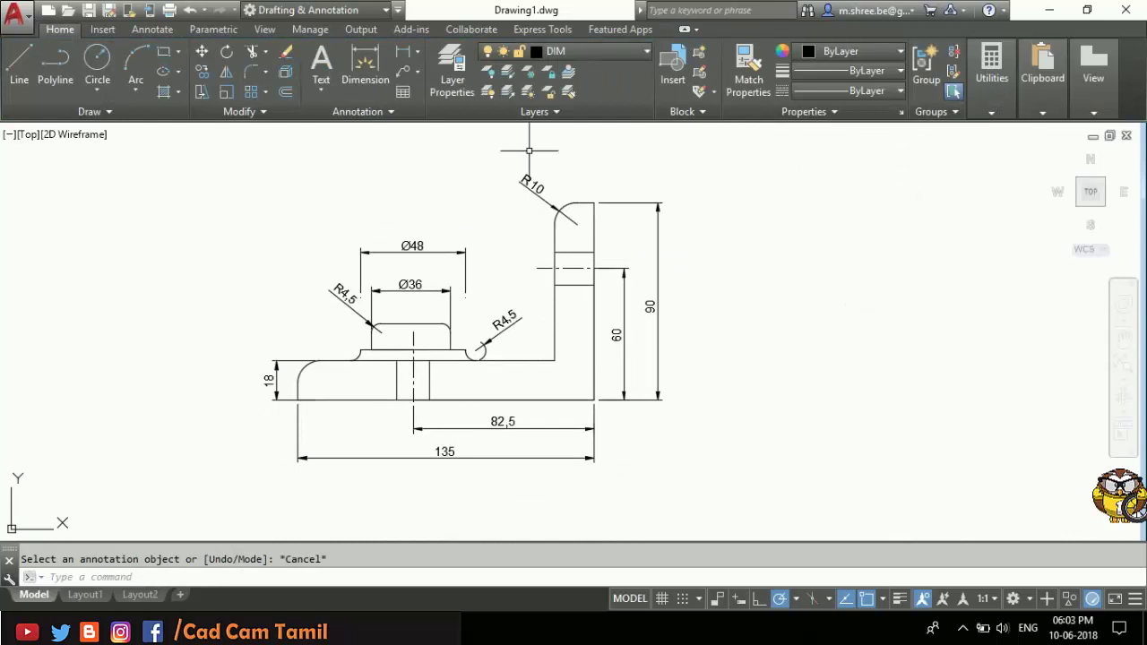
Step: Make H1 the current layer, leaving its colour unchanged
left_click(590, 52)
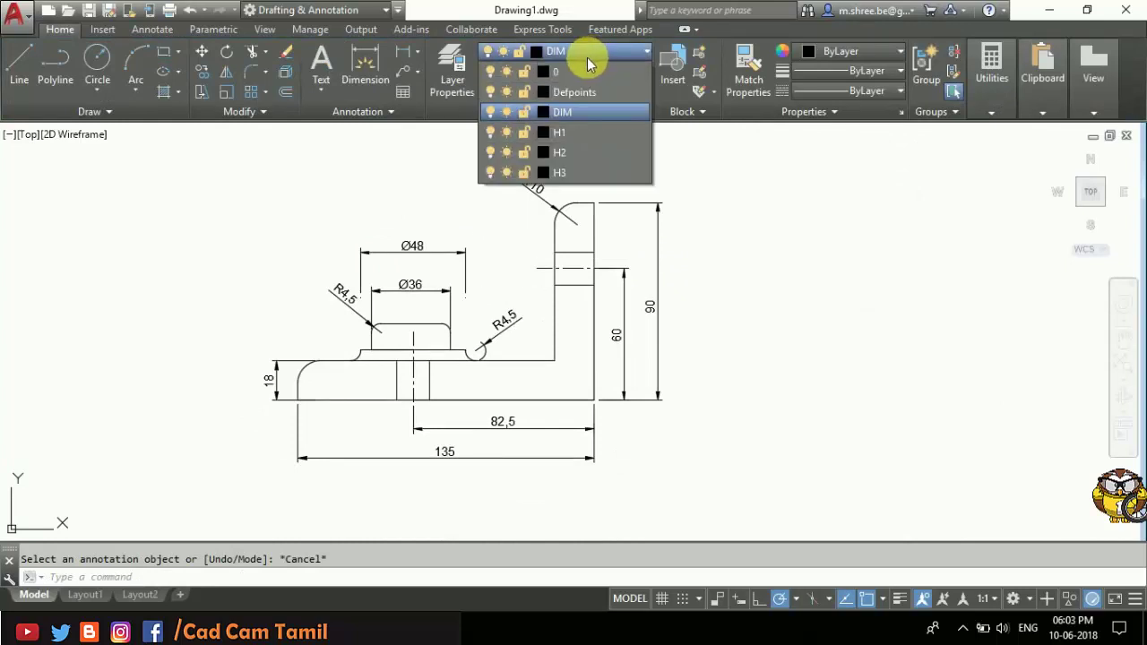
left_click(543, 132)
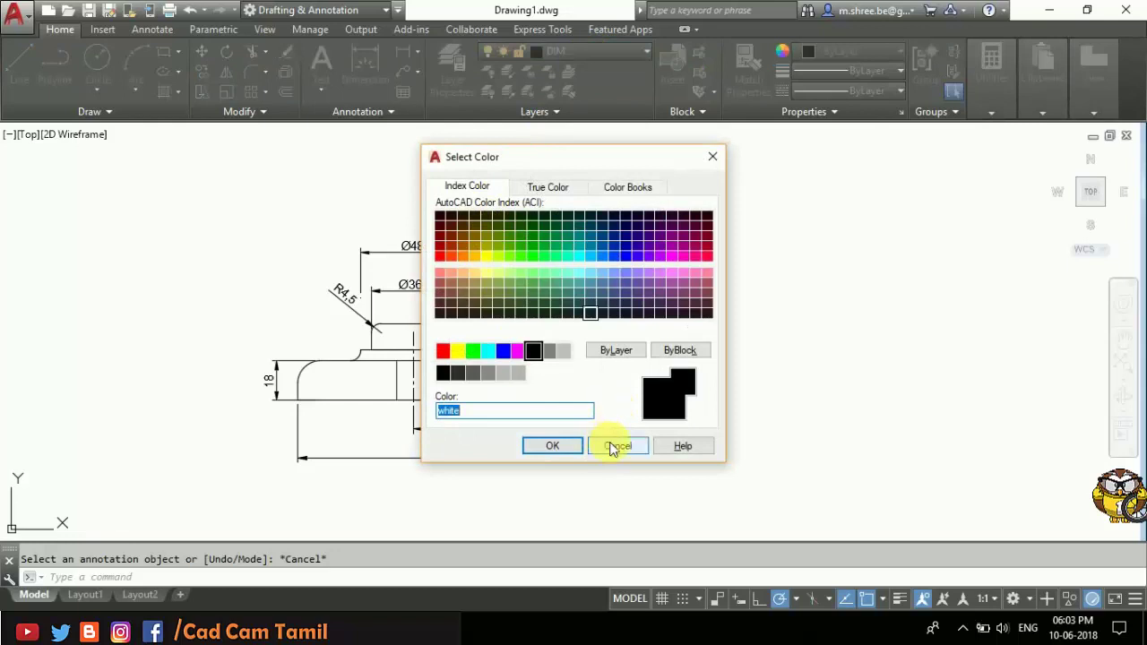
left_click(617, 445)
left_click(645, 51)
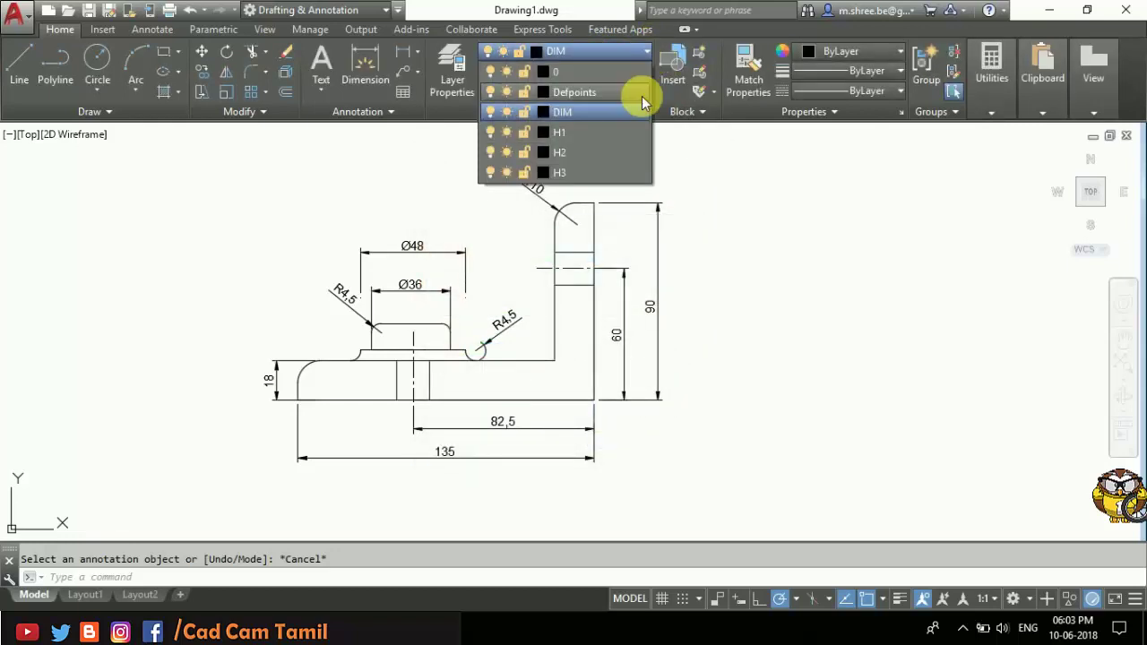
left_click(613, 132)
Step: Start a hatch and pick the GR_CYLIN cylindrical gradient pattern
left_click(167, 95)
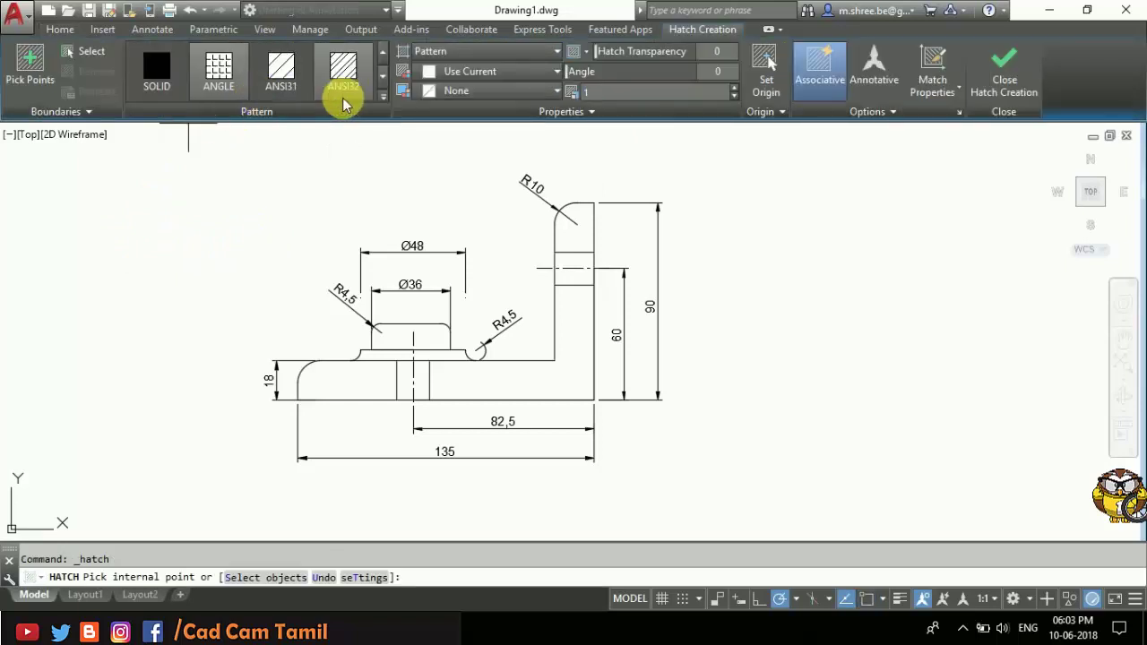
left_click(163, 69)
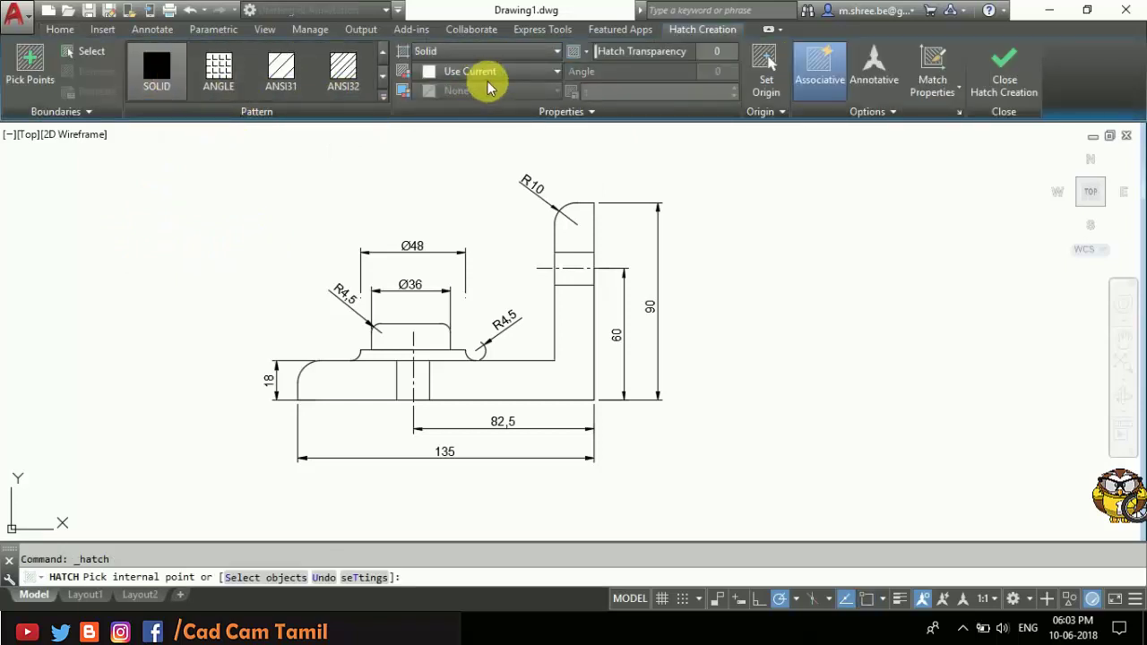
left_click(380, 93)
scroll(304, 193, "down", 4)
scroll(302, 193, "down", 2)
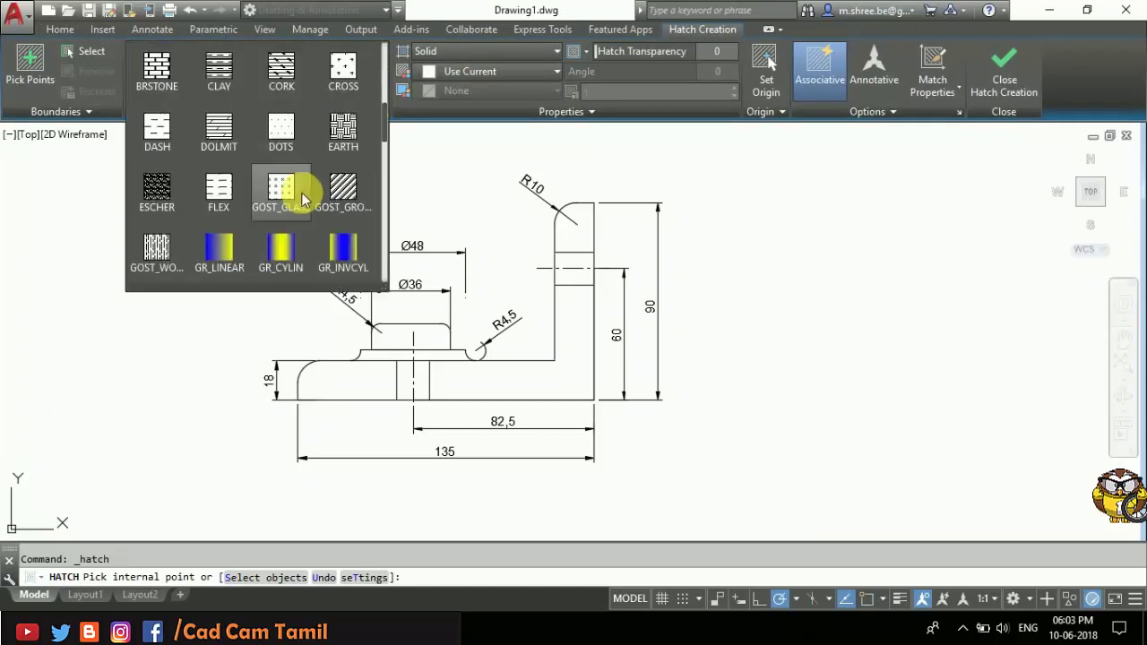
scroll(302, 193, "down", 3)
left_click(280, 106)
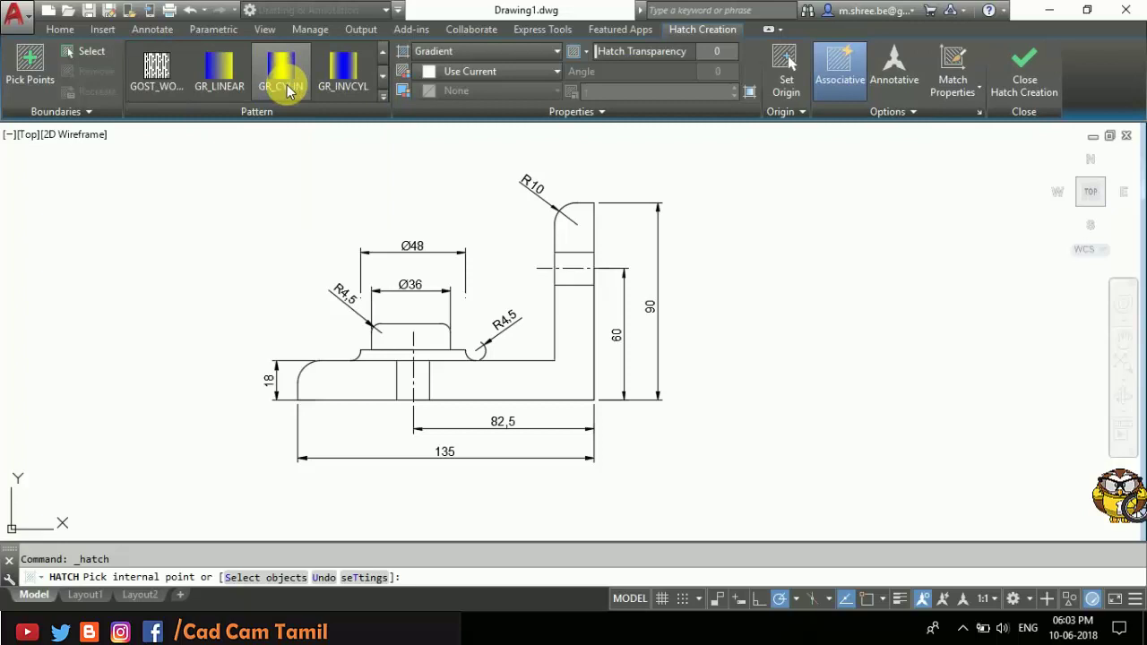
Step: Set both gradient colours to orange (248,153,30) and fill both washer strips
left_click(510, 73)
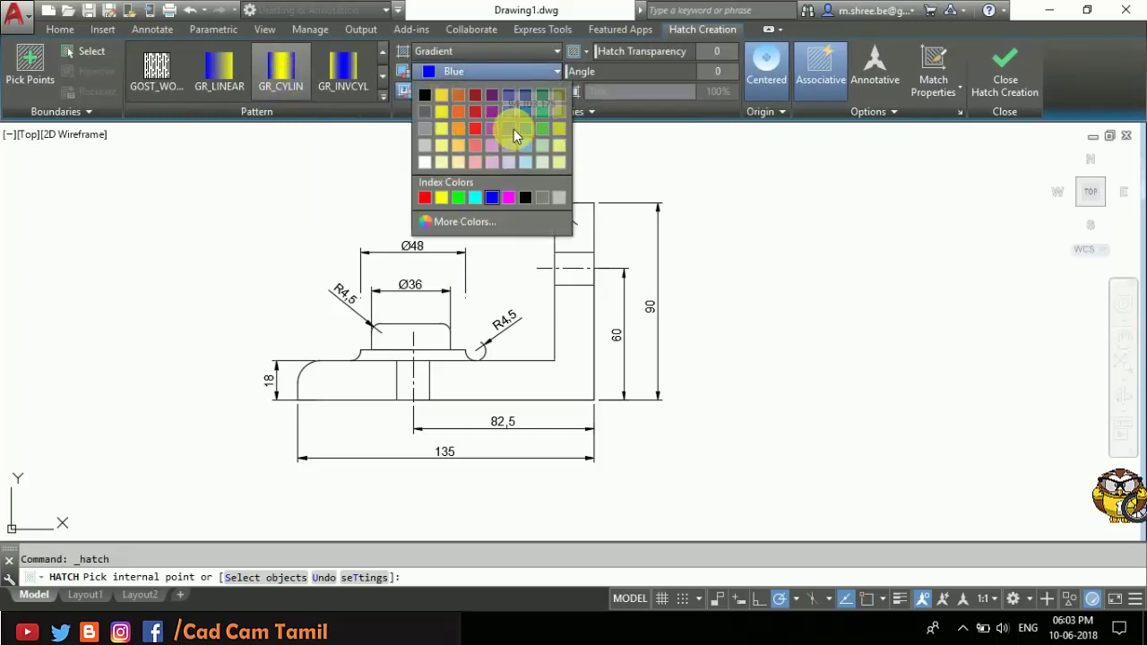
left_click(458, 114)
left_click(492, 91)
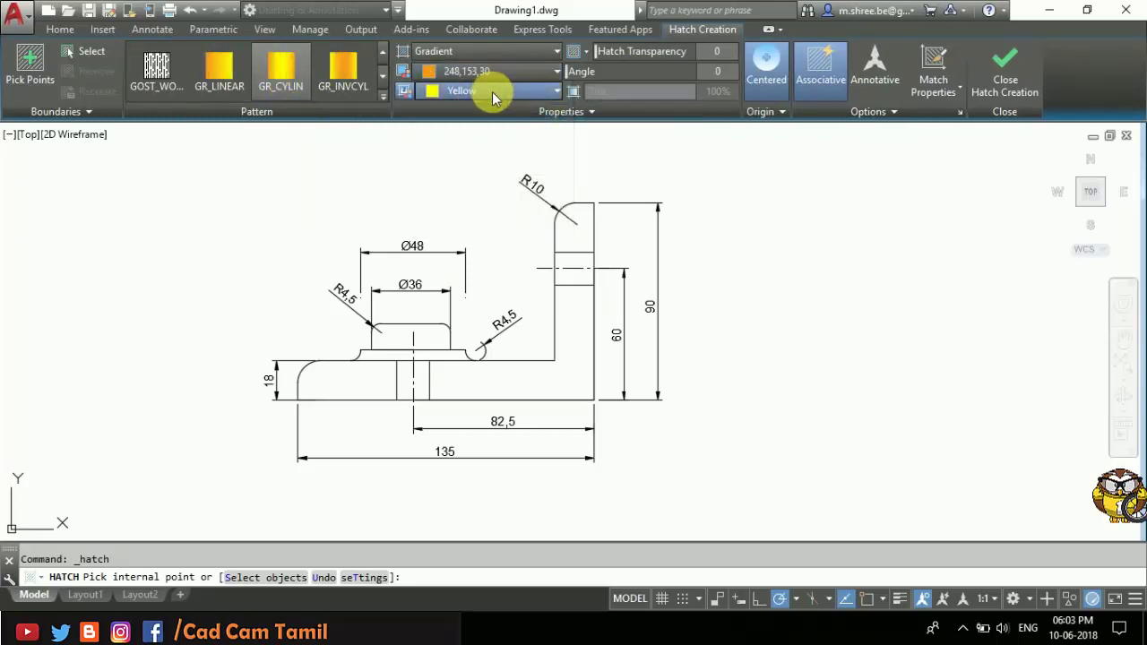
left_click(462, 142)
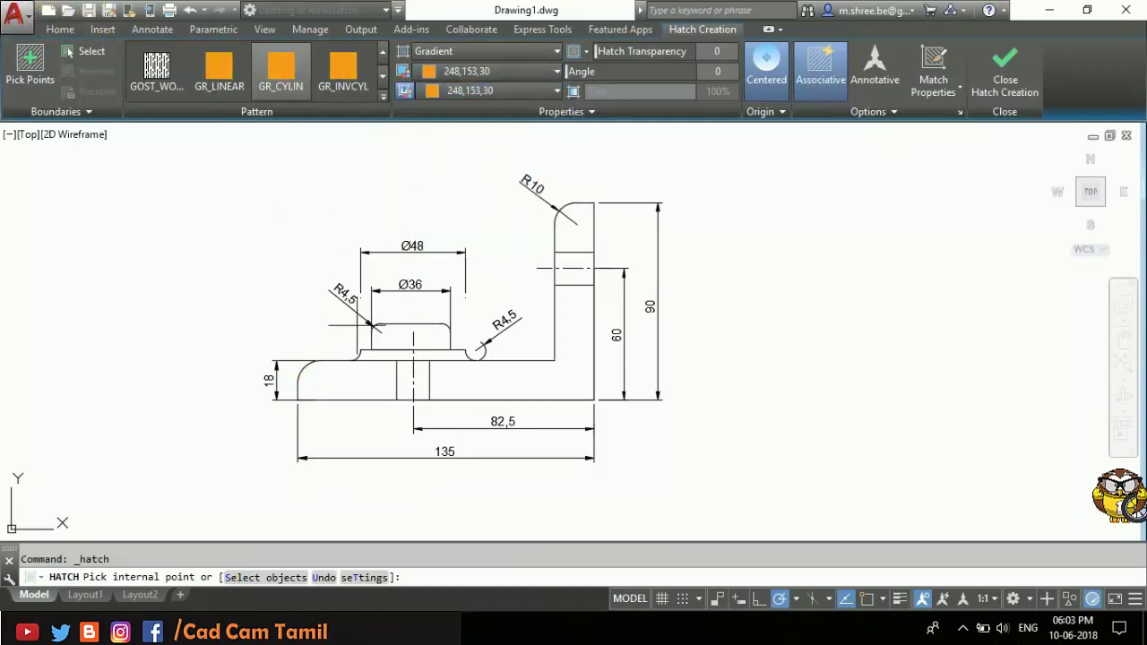
left_click(385, 355)
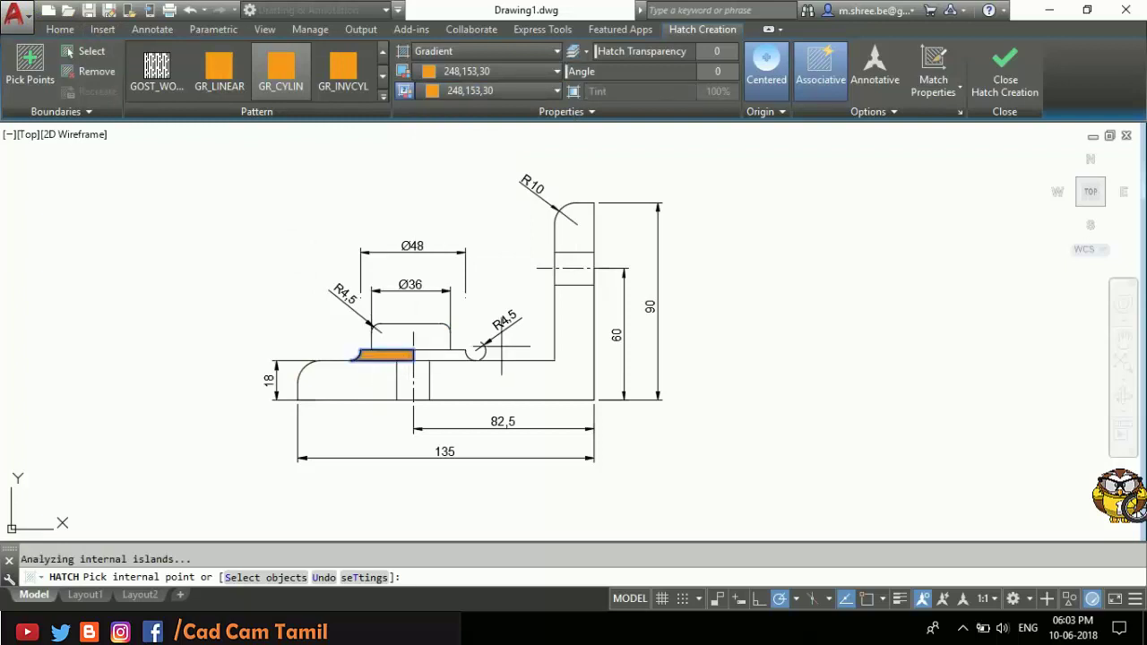
left_click(445, 355)
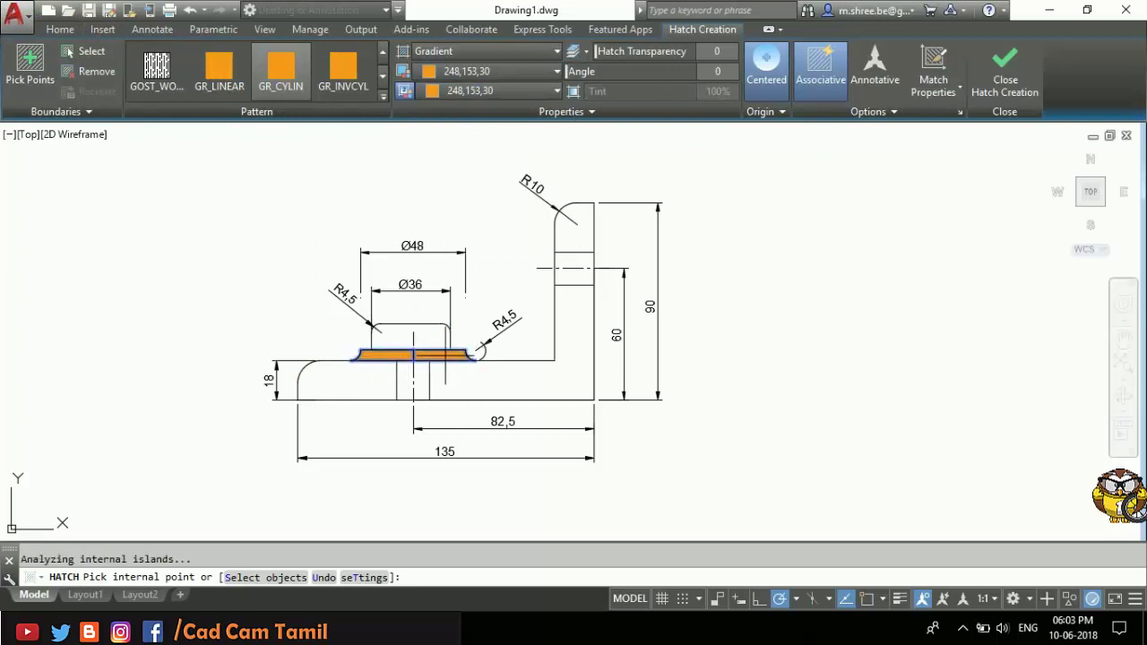
key("Return")
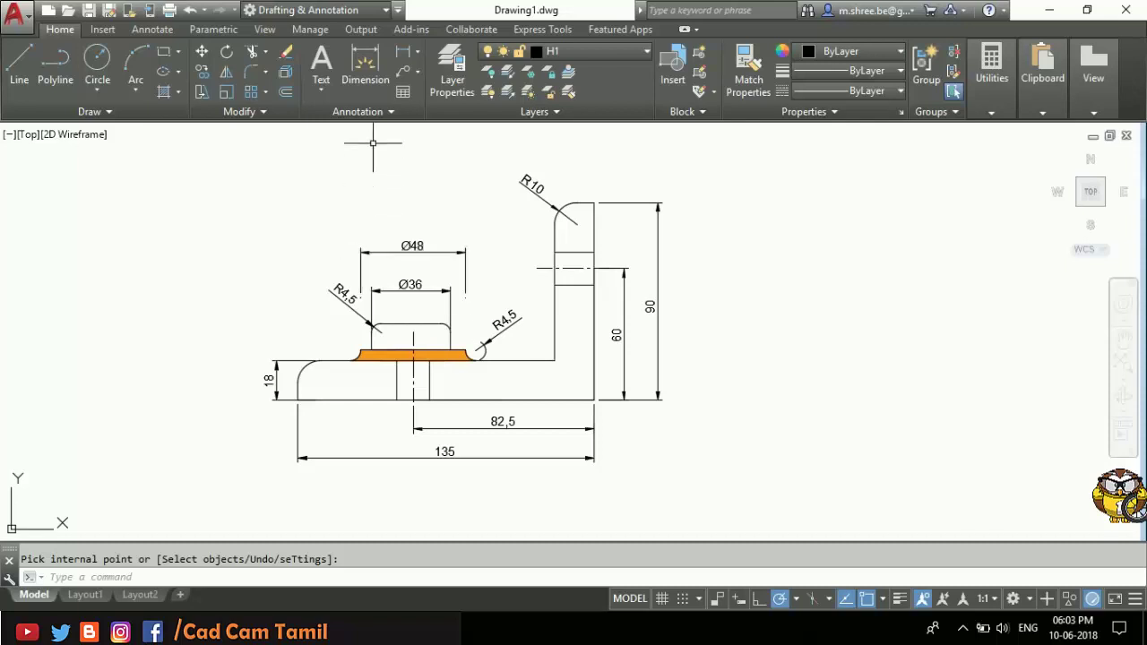
Step: Make H2 the current layer and start a GR_CYLIN gradient hatch
left_click(606, 51)
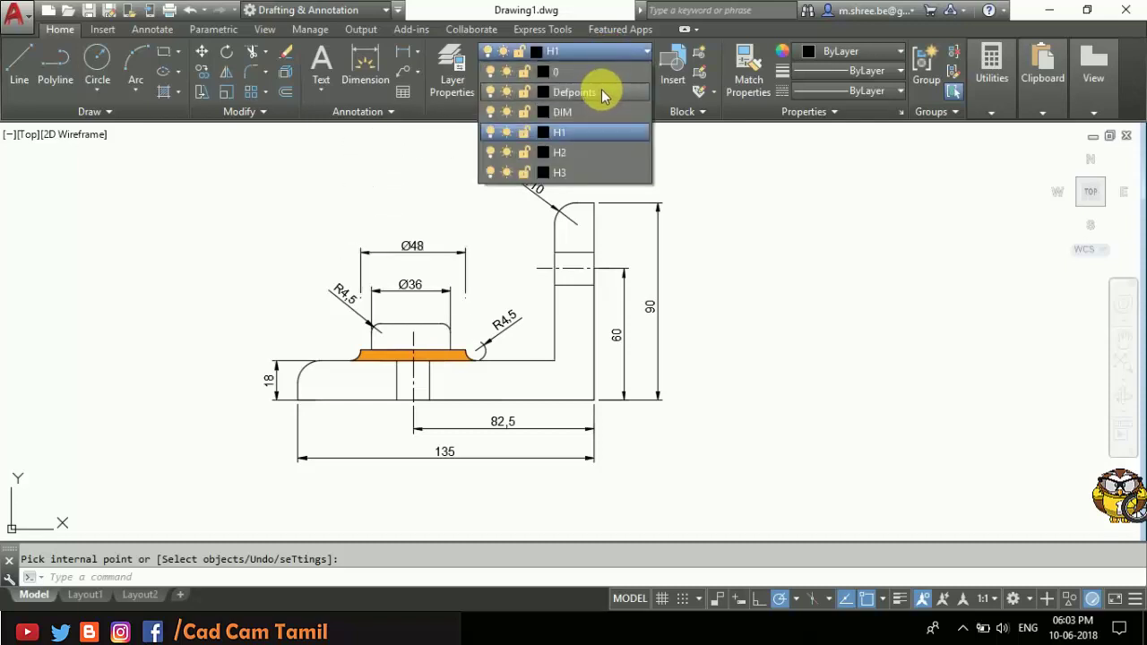
left_click(583, 146)
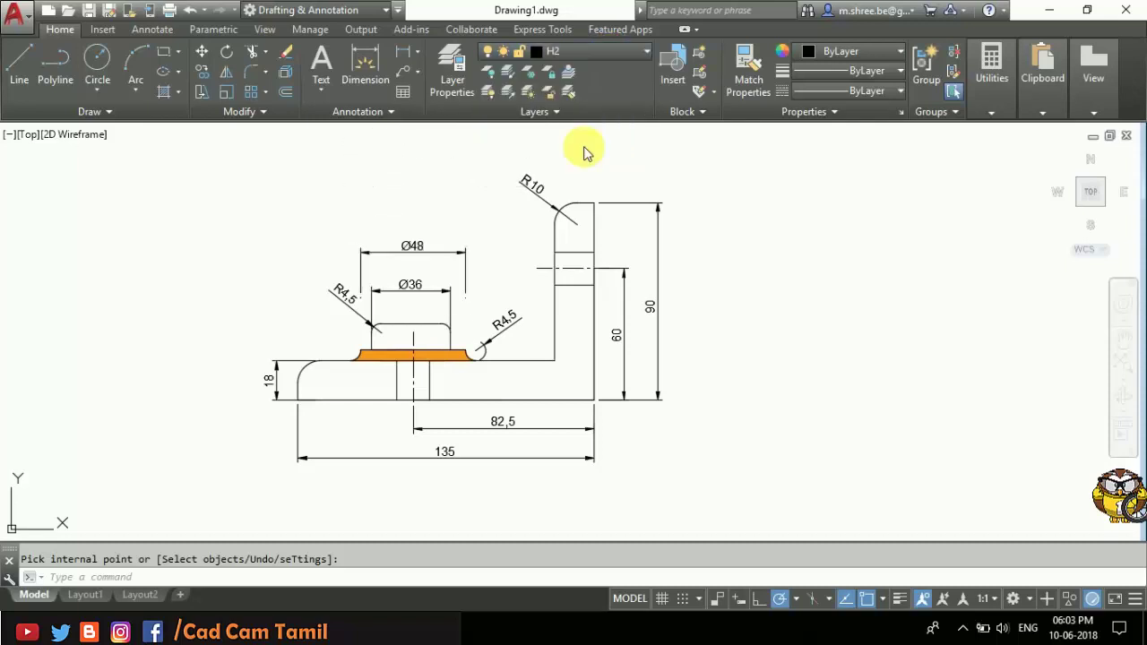
left_click(164, 91)
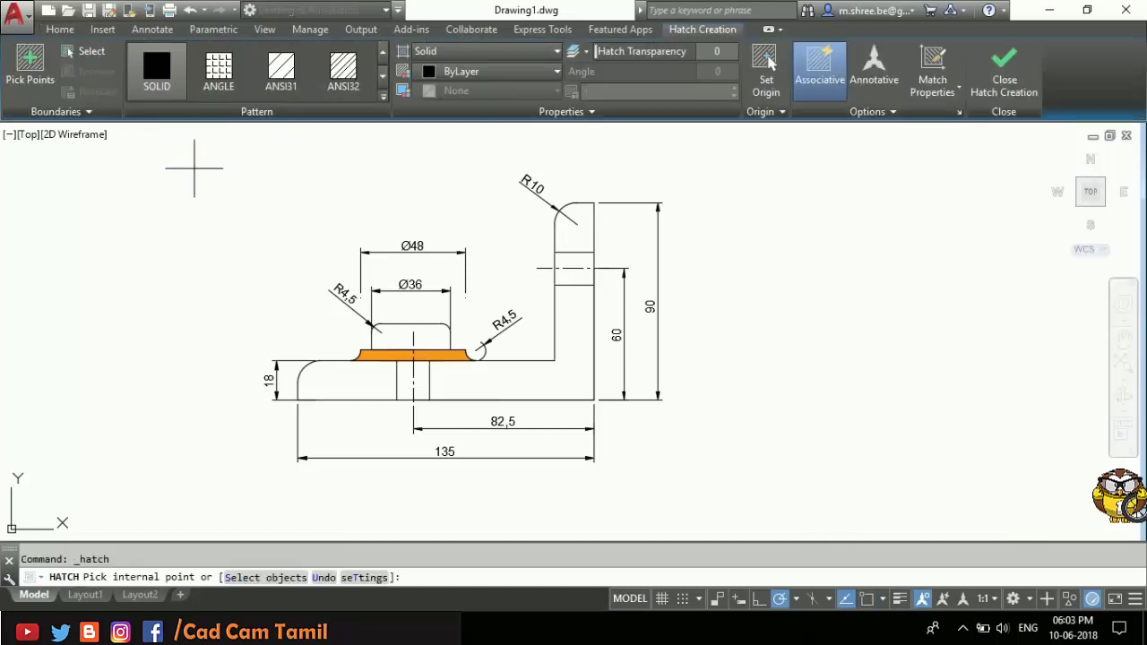
left_click(381, 93)
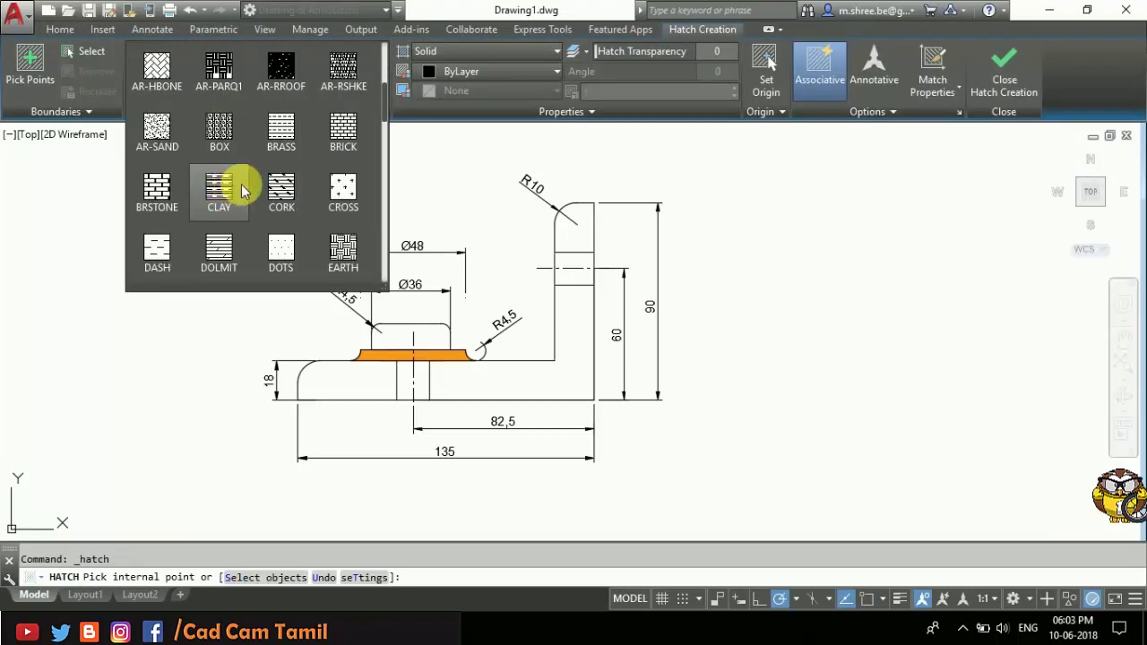
scroll(241, 184, "down", 3)
left_click(269, 186)
Step: Set both gradient colours to blue (69,84,165) and fill the bolt head and shank
left_click(476, 71)
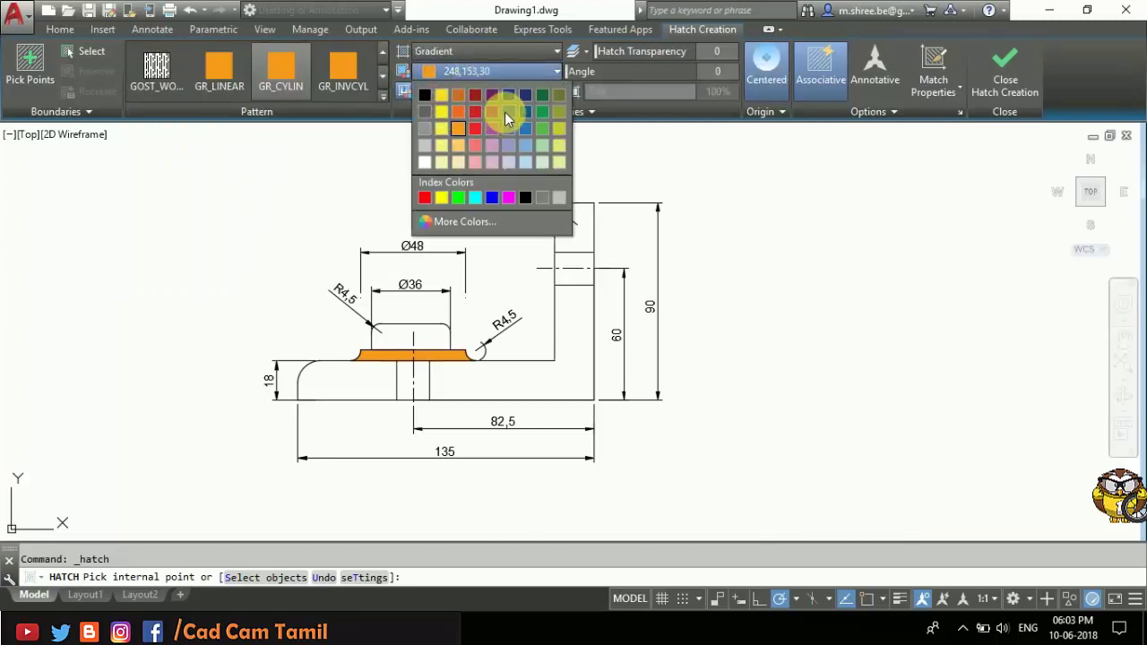
left_click(505, 112)
left_click(502, 94)
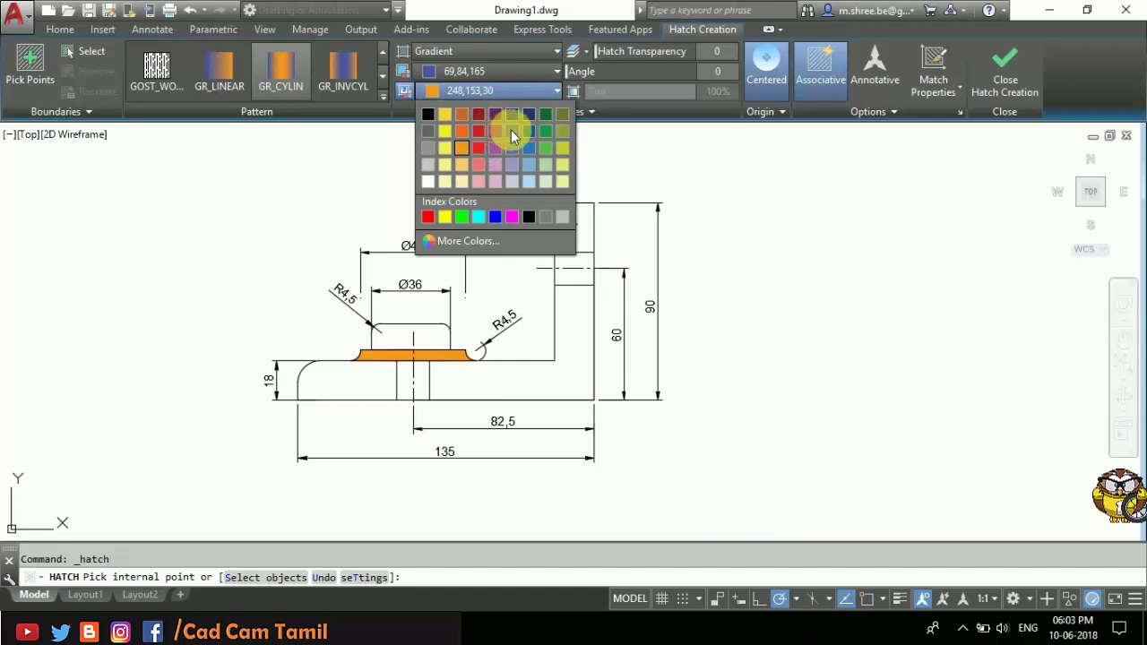
left_click(511, 131)
left_click(424, 341)
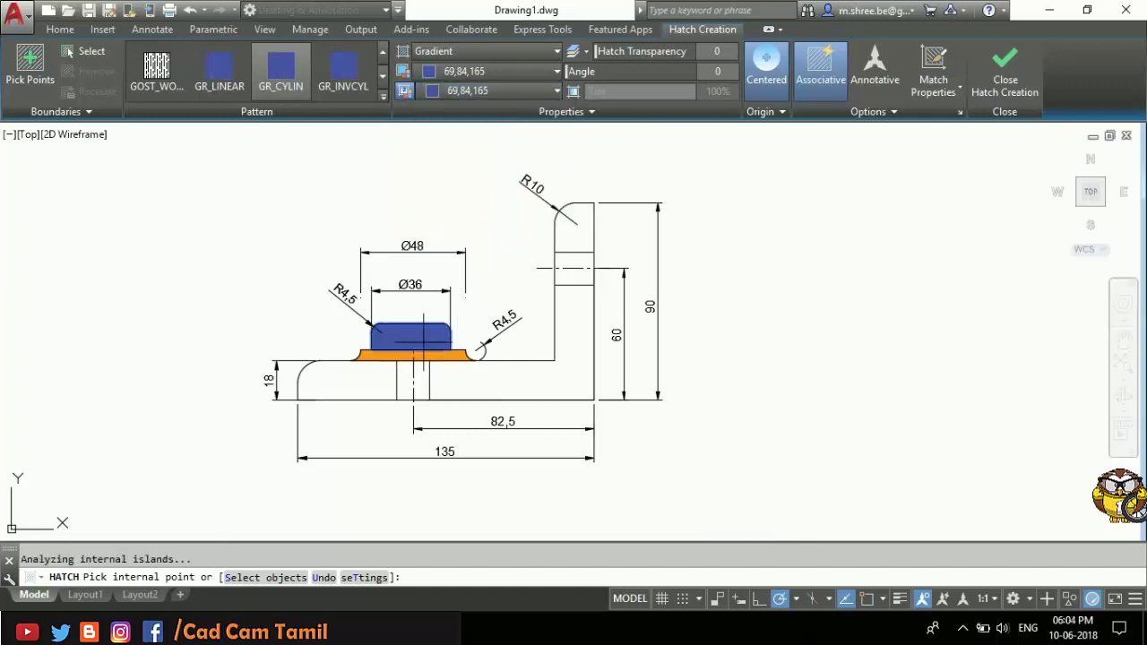
left_click(421, 381)
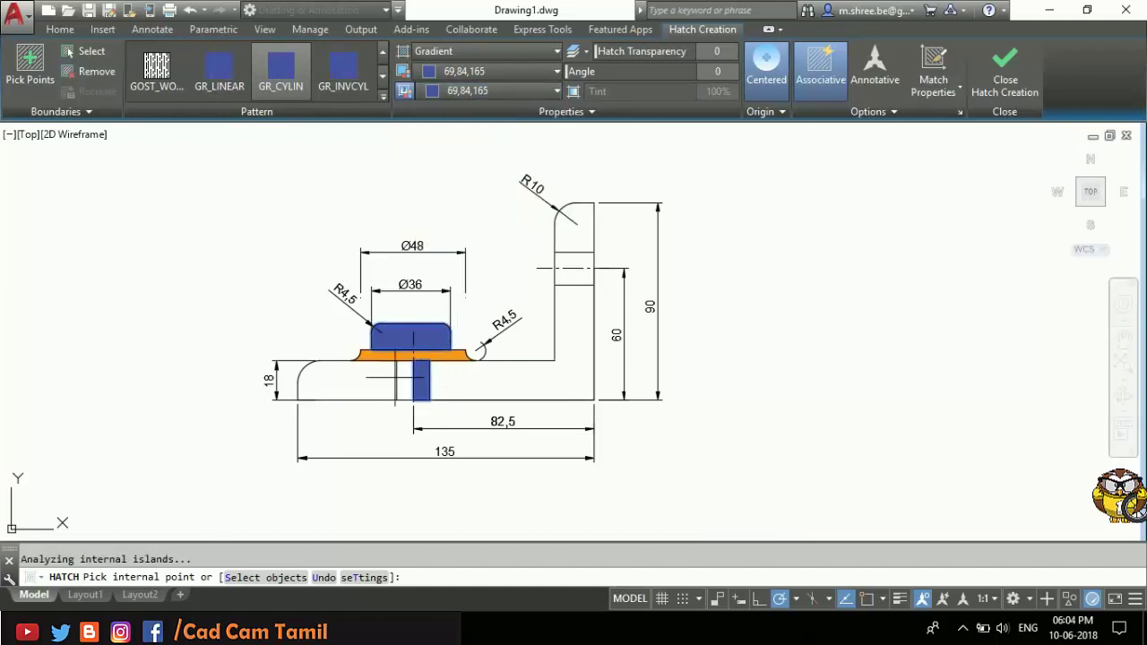
left_click(403, 381)
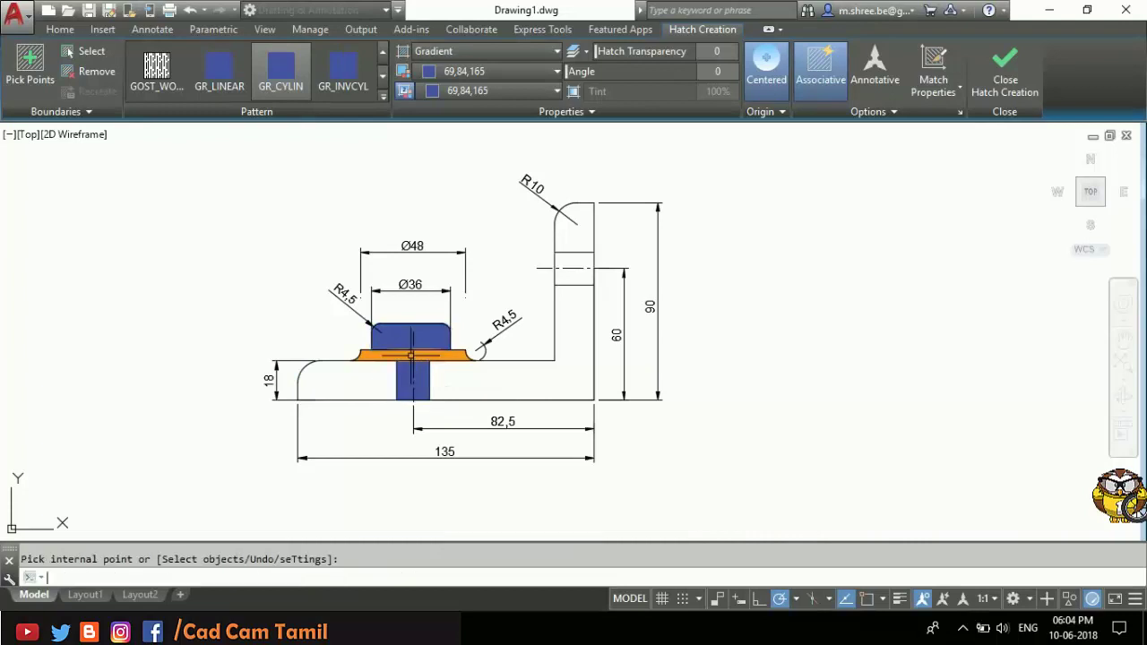
key("Return")
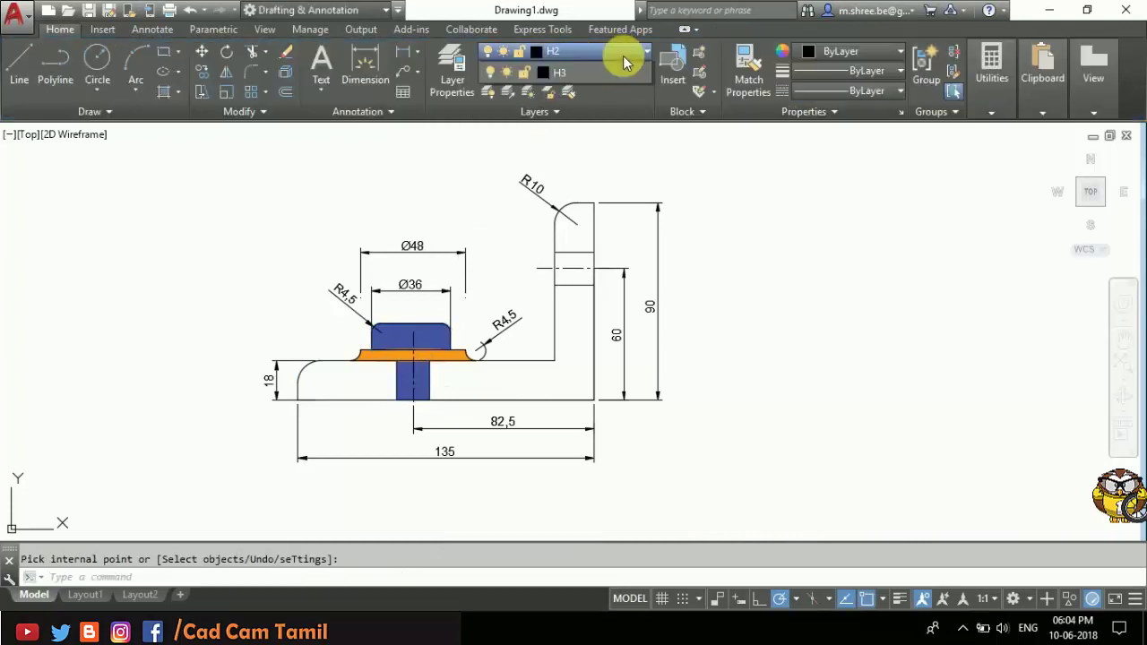
Step: Make H3 the current layer and start a GR_CURVED gradient hatch
left_click(620, 151)
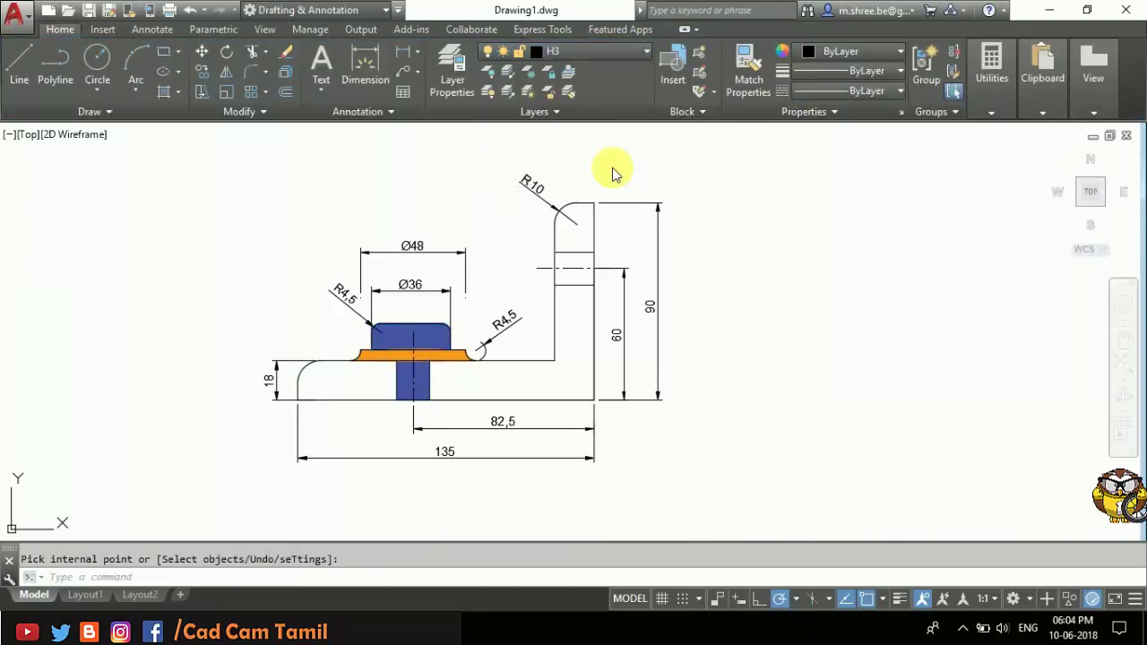
left_click(161, 93)
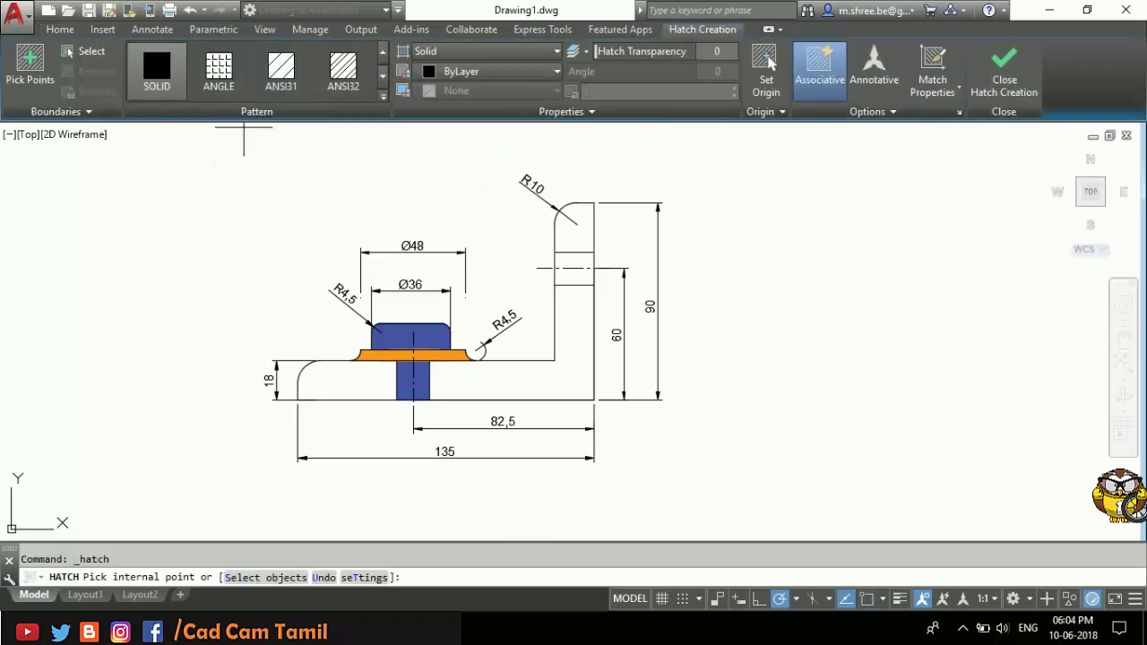
left_click(382, 106)
scroll(260, 215, "down", 3)
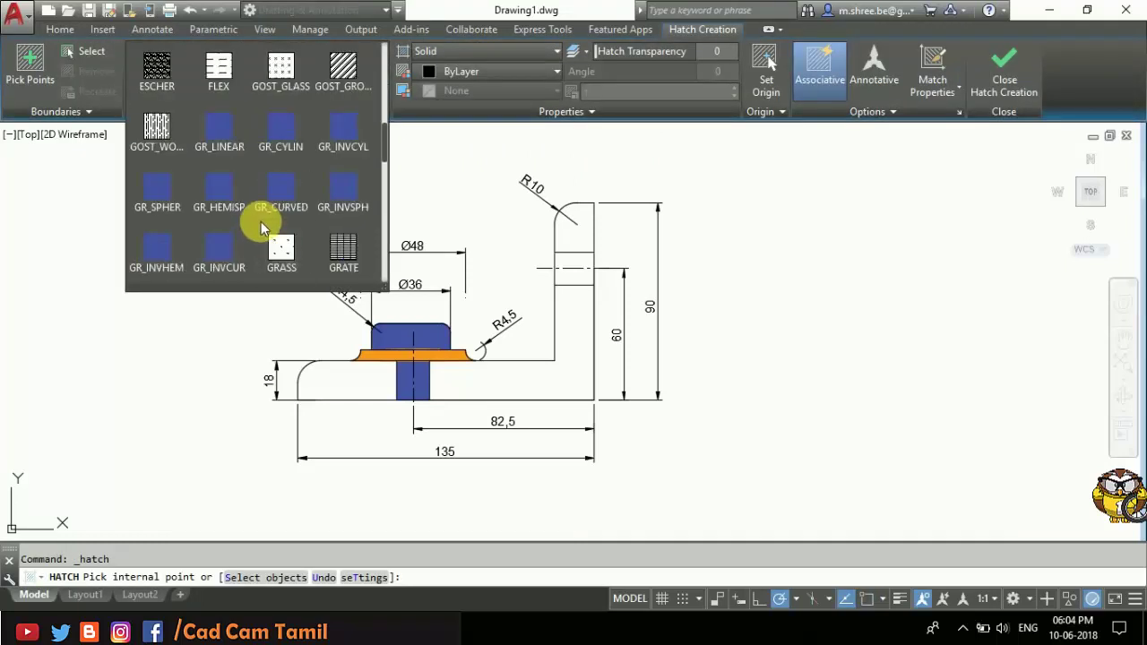
left_click(276, 186)
Step: Set both colours to Magenta and fill the bracket body, R10 rounded top and left base end
left_click(553, 71)
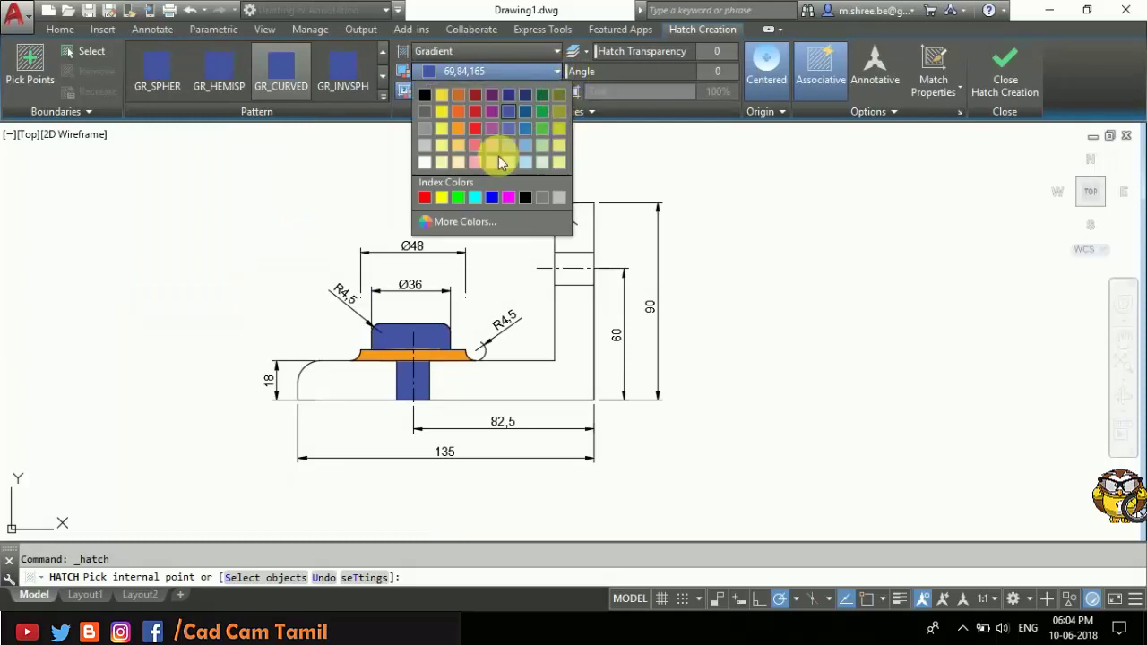
left_click(508, 199)
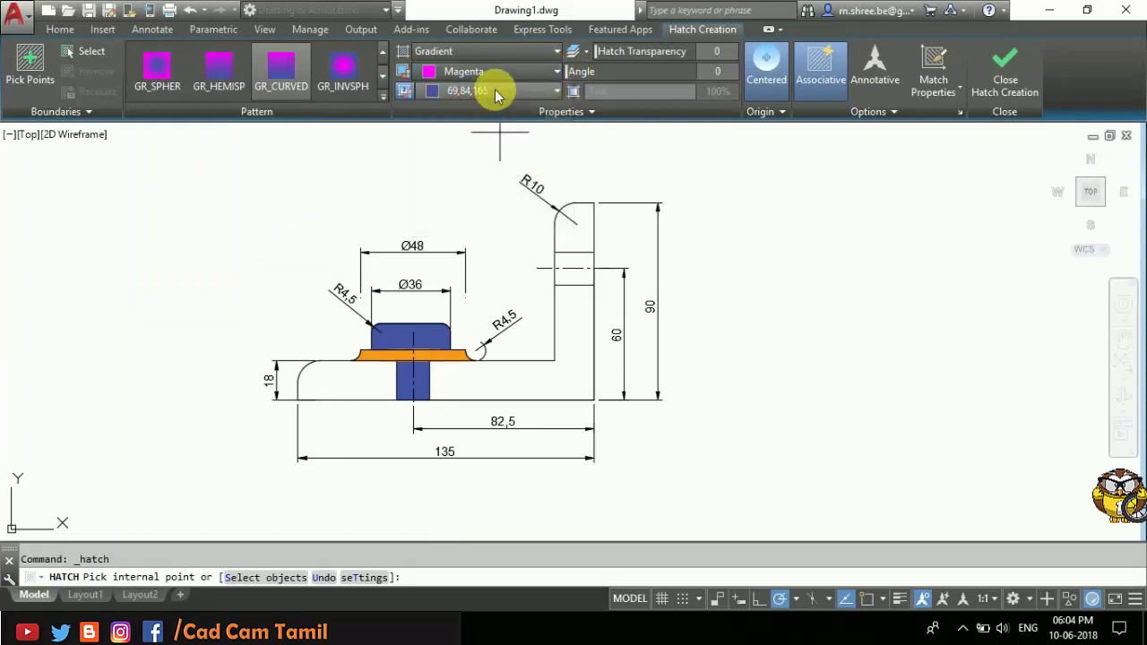
left_click(494, 91)
left_click(513, 216)
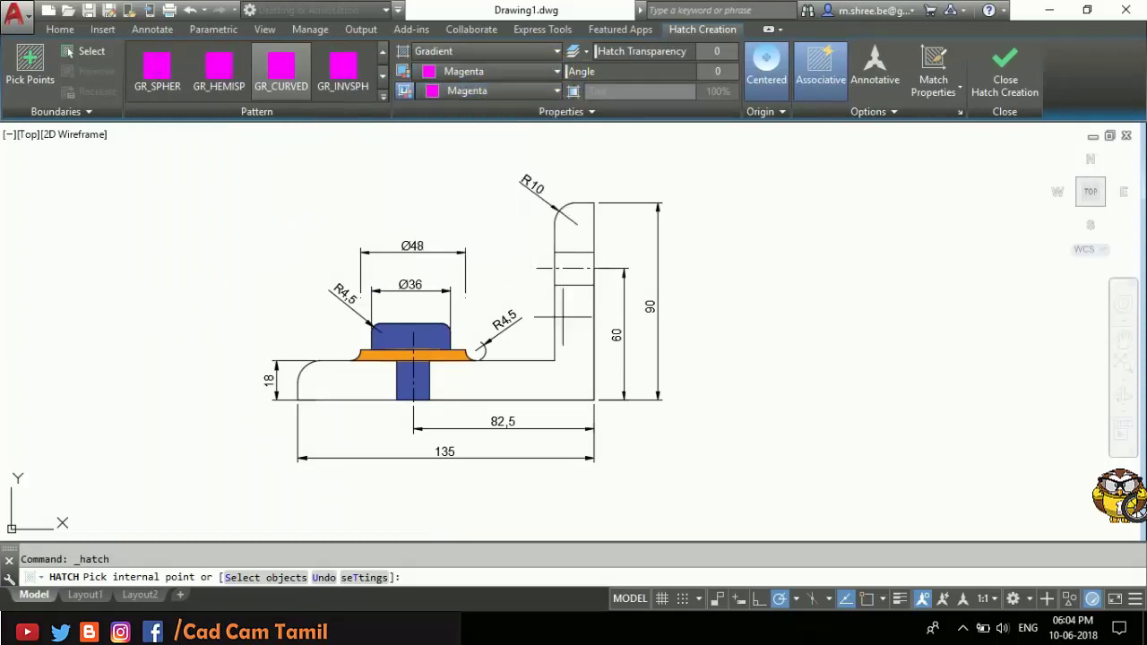
left_click(569, 332)
left_click(585, 213)
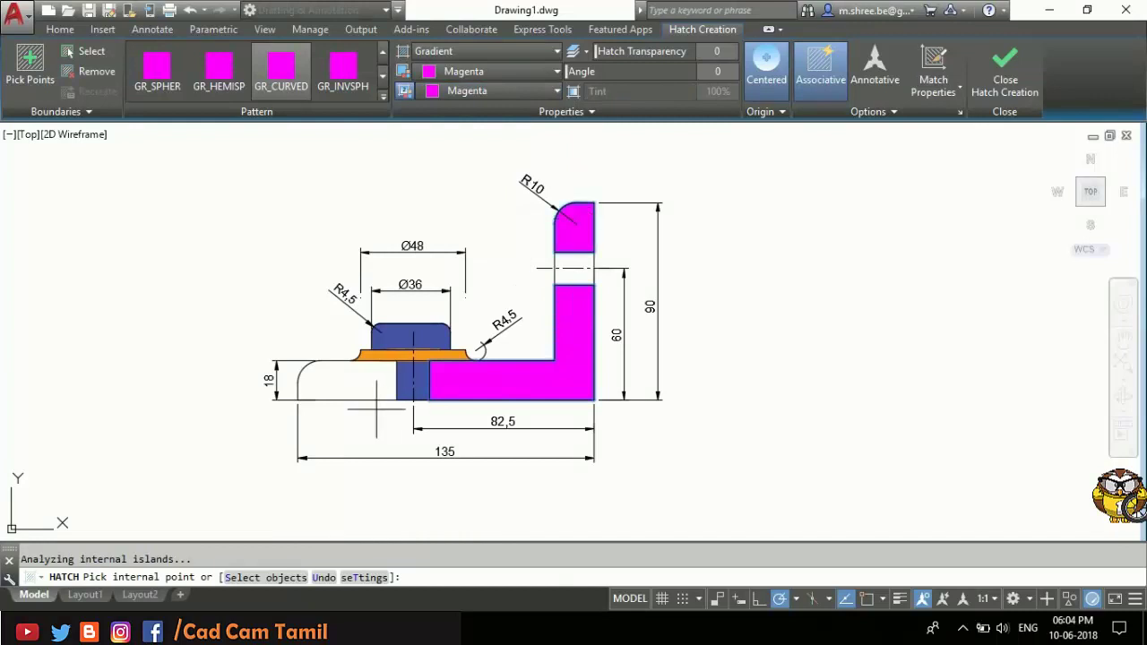
left_click(363, 384)
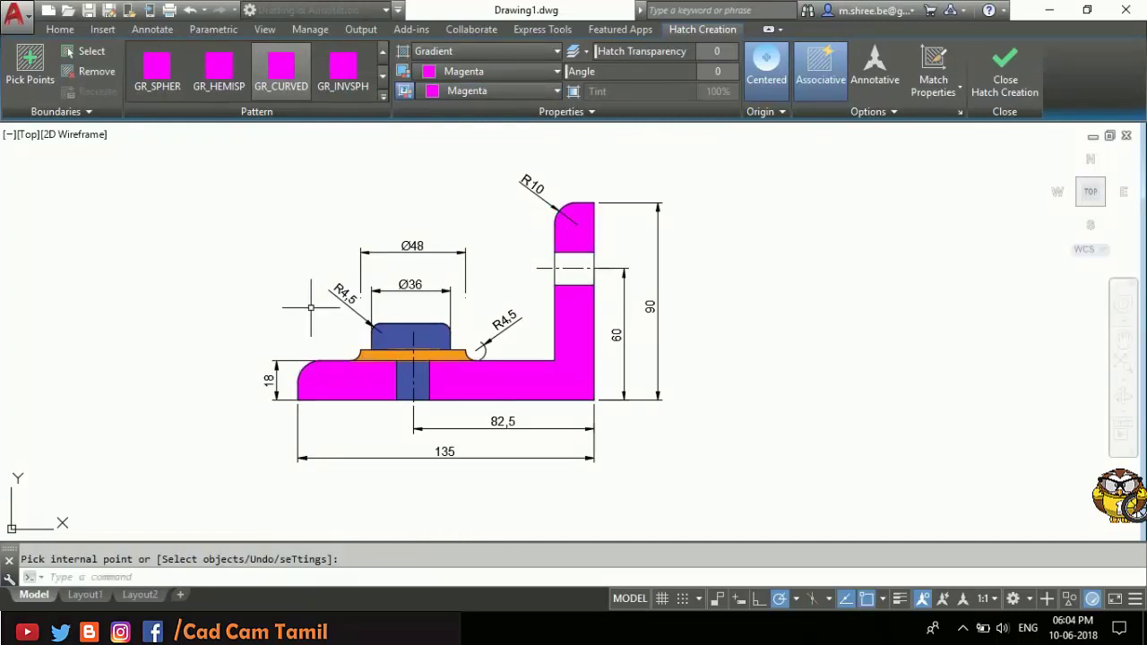
key("Return")
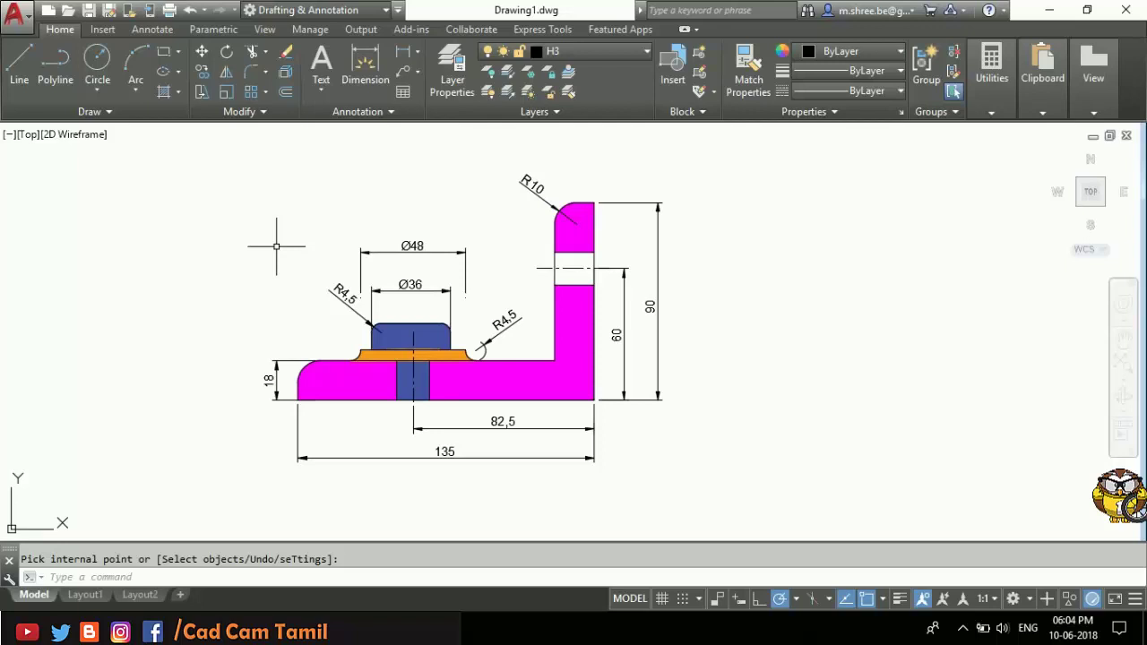
key("alt")
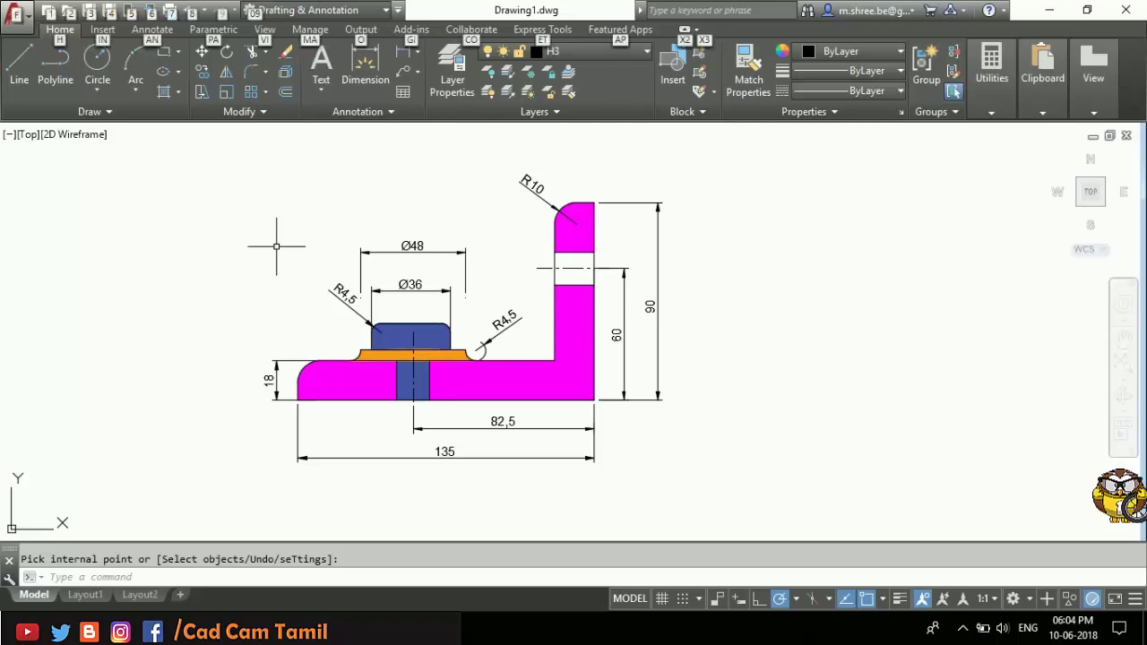